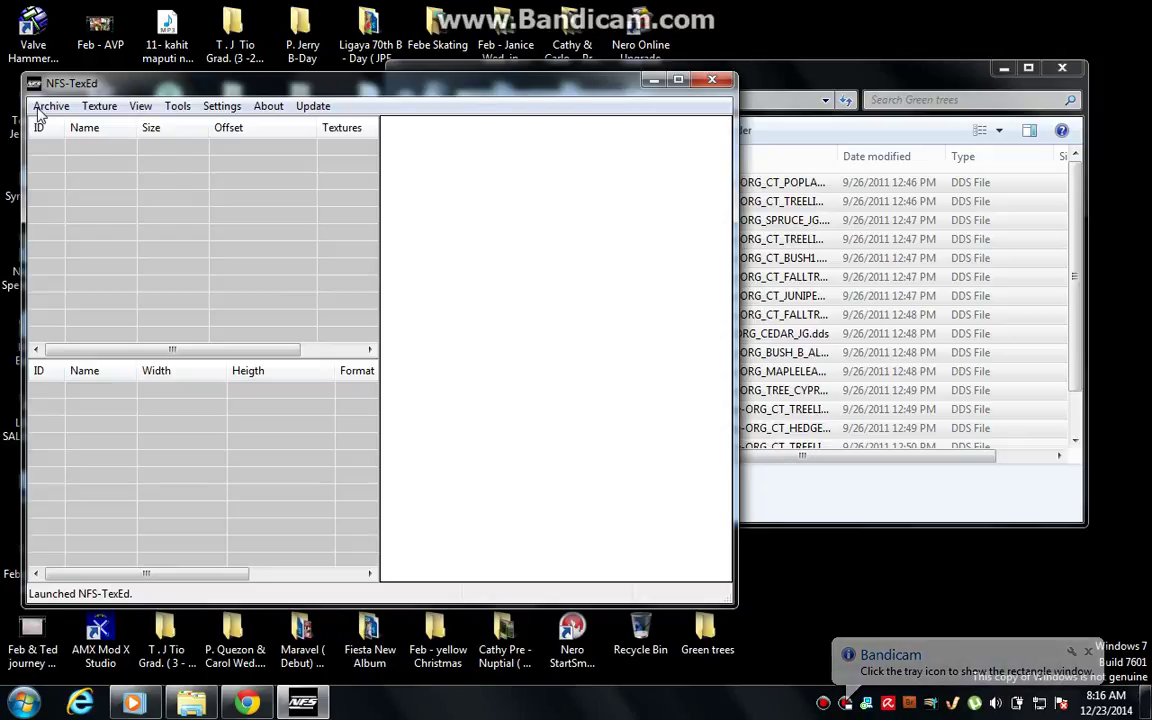
Open the Streaml2ra archive from the Tracks folder of the Need For Speed Most Wanted game folder
left_click(48, 106)
left_click(58, 122)
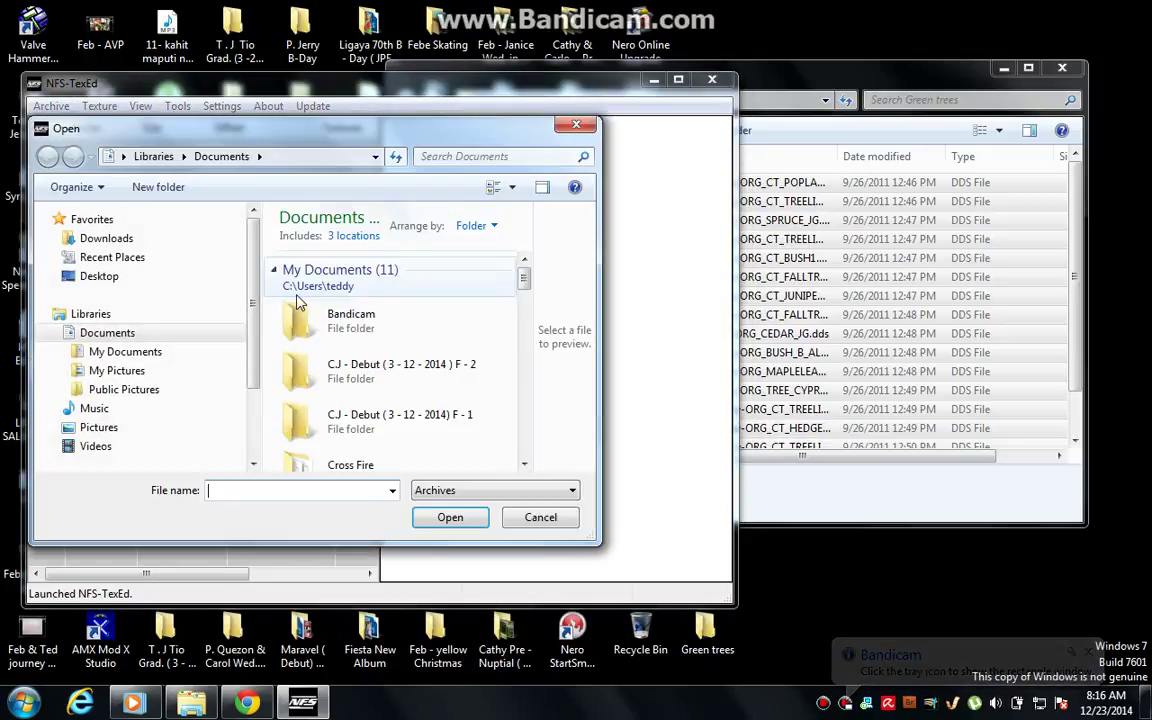
left_click(100, 276)
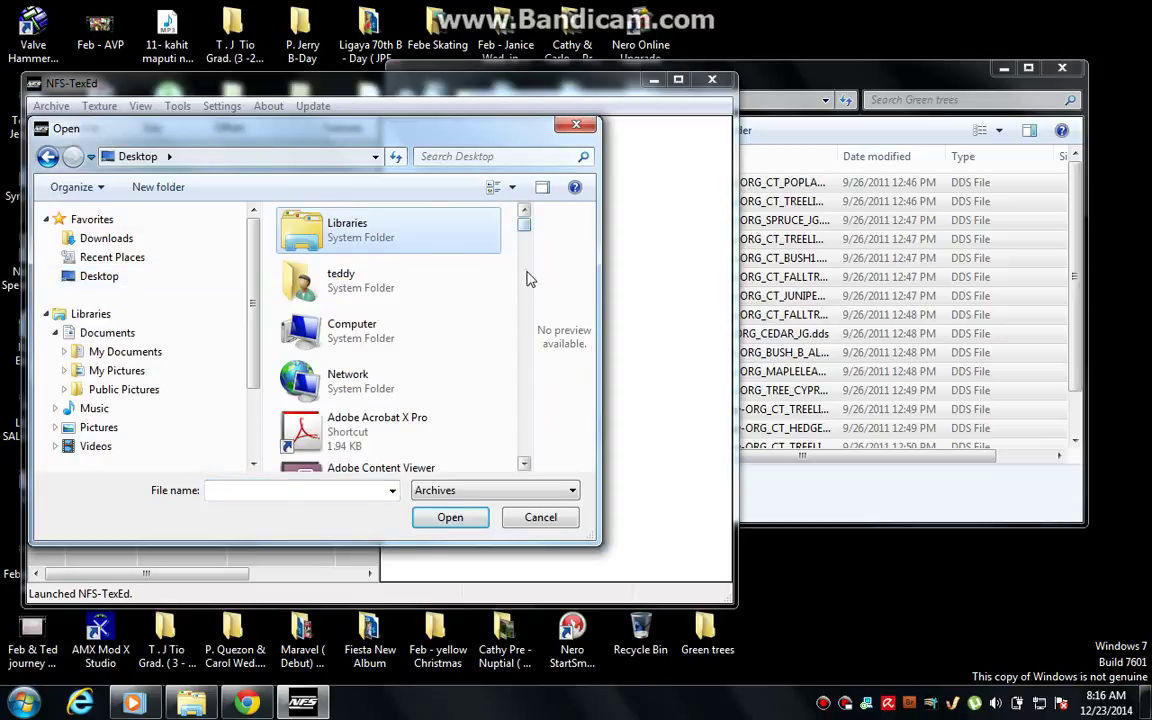
left_click_drag(530, 279, 524, 396)
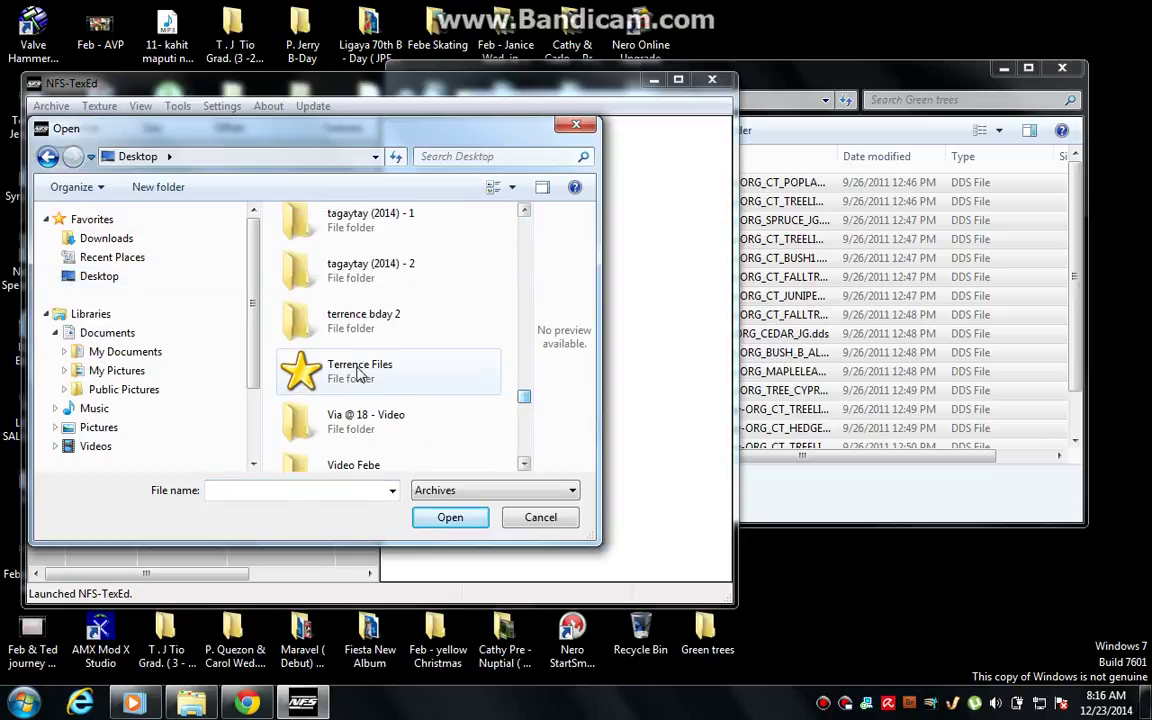
double_click(358, 372)
scroll(360, 368, "down", 6)
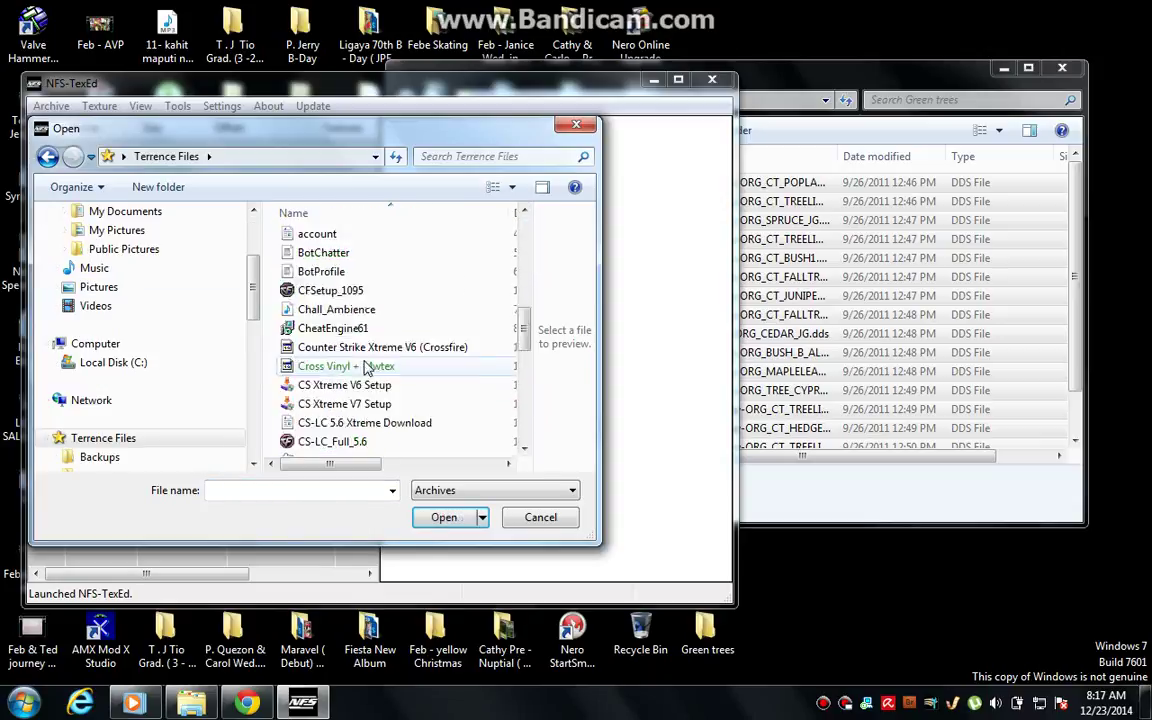
scroll(365, 368, "up", 2)
double_click(345, 362)
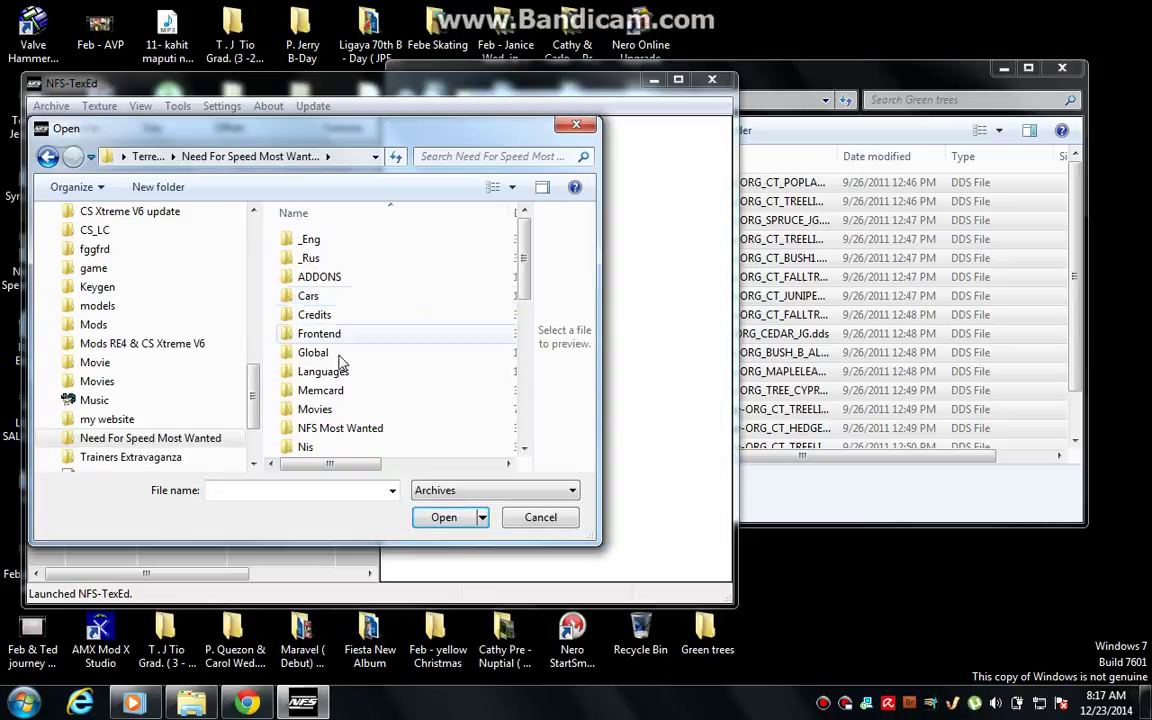
scroll(340, 362, "down", 4)
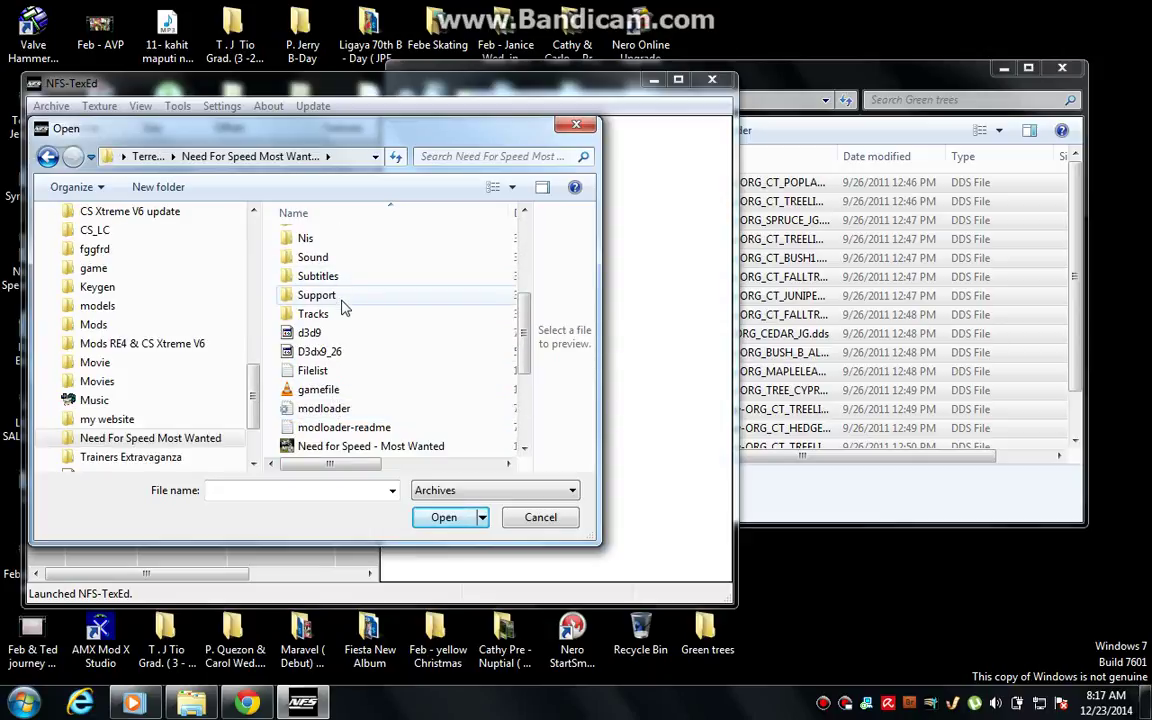
double_click(340, 314)
left_click(334, 315)
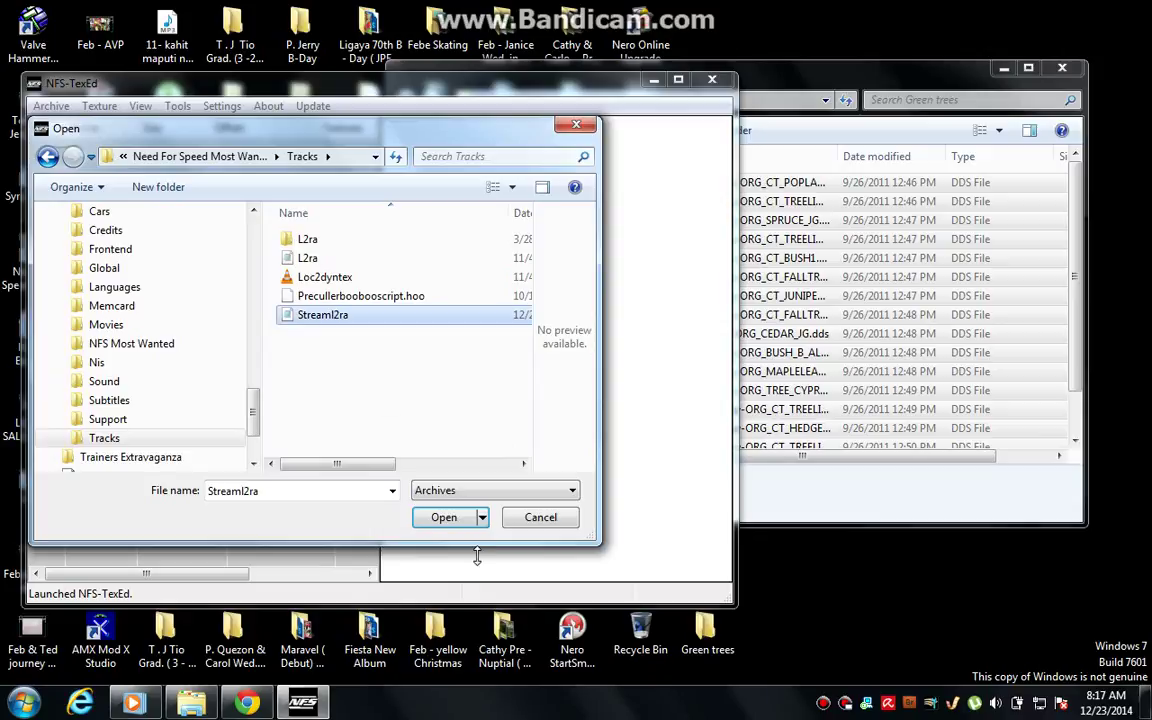
left_click(444, 517)
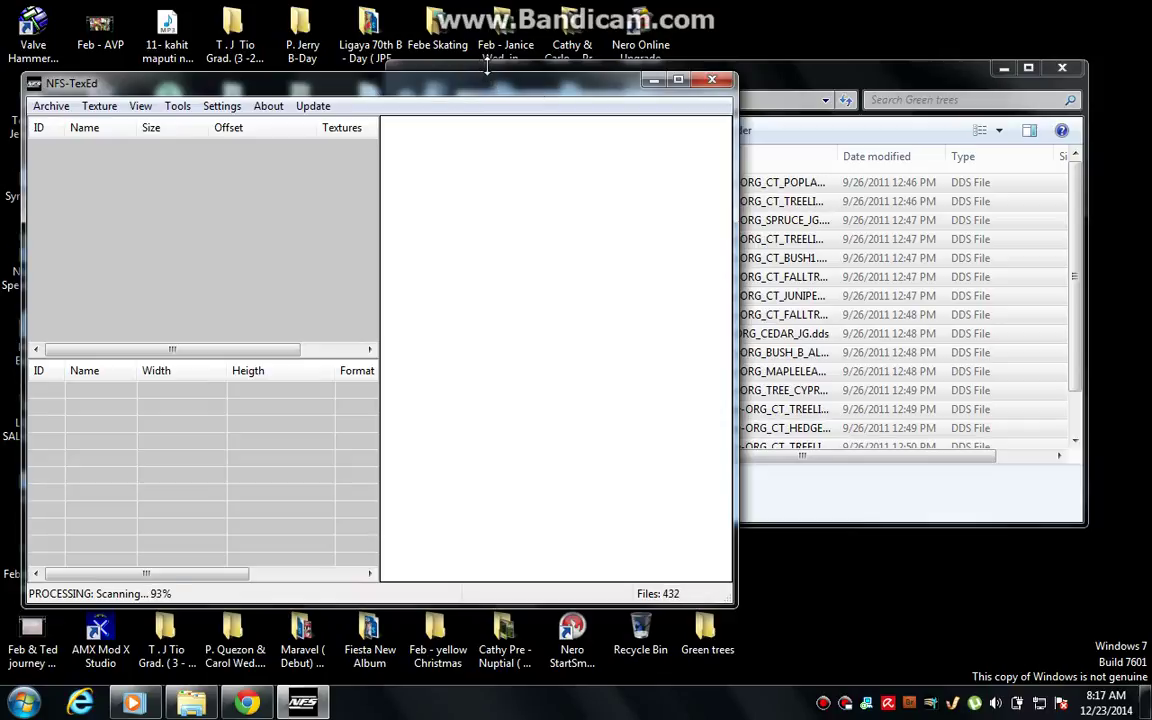
Move the Green trees folder window aside and select its 2-21 poplar texture file for reference
left_click_drag(491, 70, 629, 72)
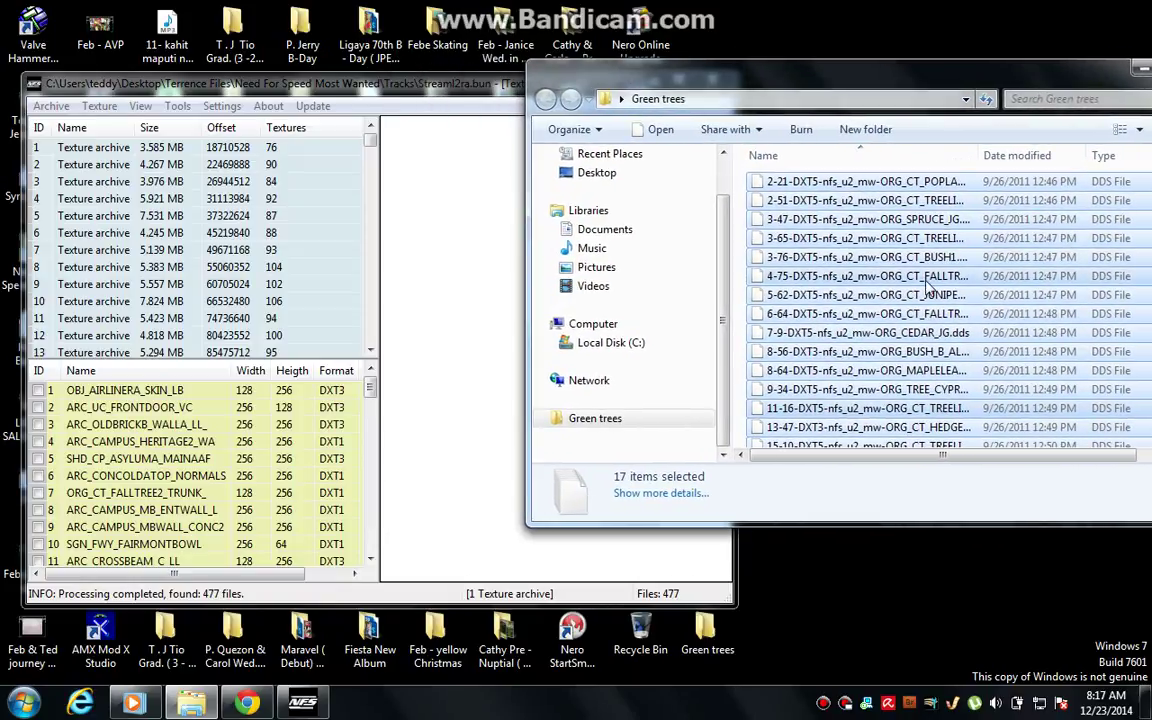
left_click(757, 181)
left_click(255, 96)
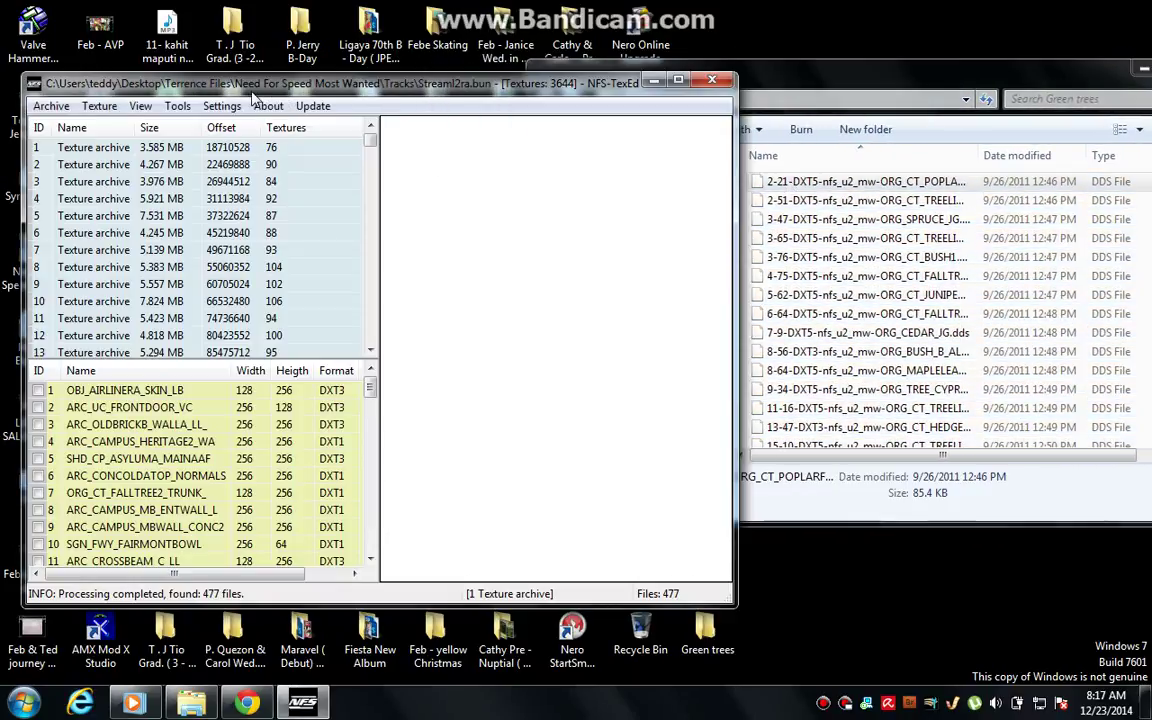
Replace texture 21, ORG_CT_POPLARFLORA, in the first texture archive with the 2-21-DXT5 poplar file from the desktop's Green trees folder
left_click(55, 150)
scroll(128, 430, "down", 1)
left_click(128, 426)
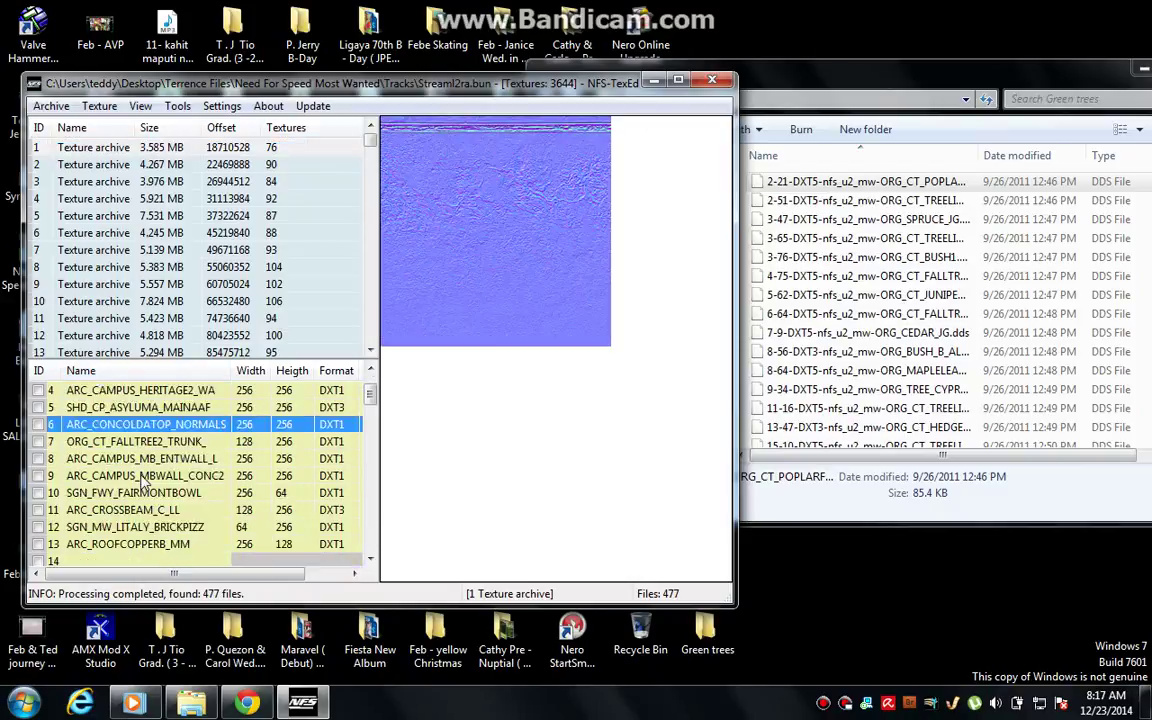
scroll(140, 480, "down", 5)
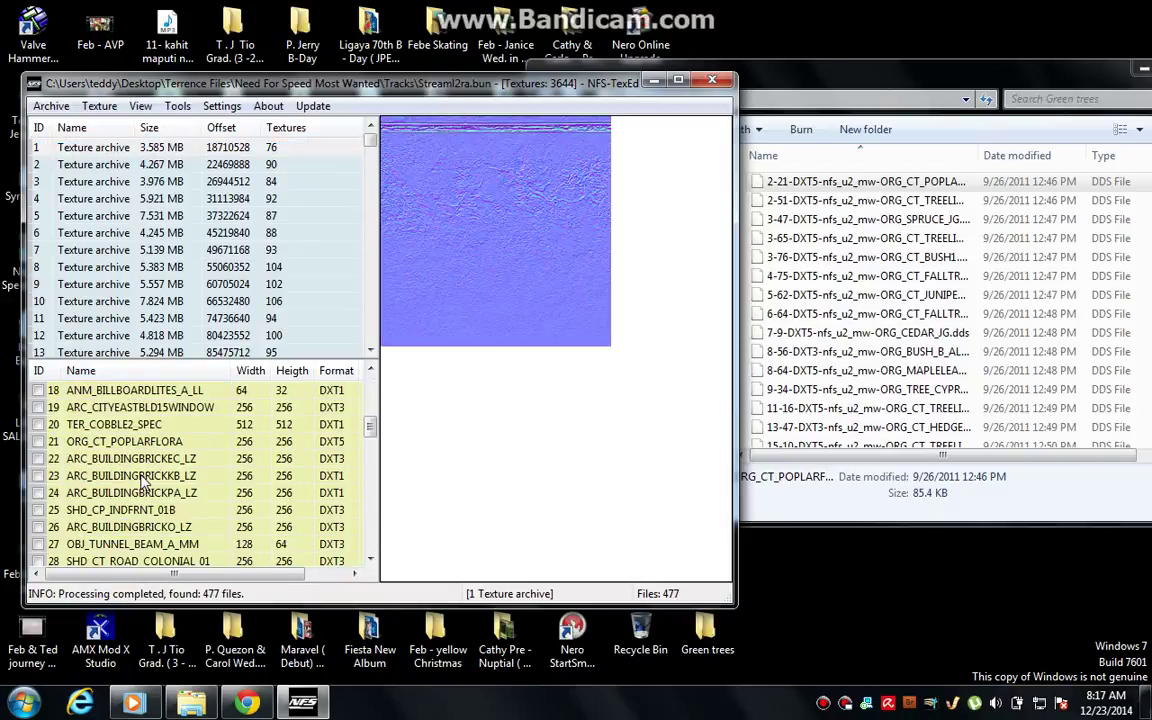
left_click(93, 441)
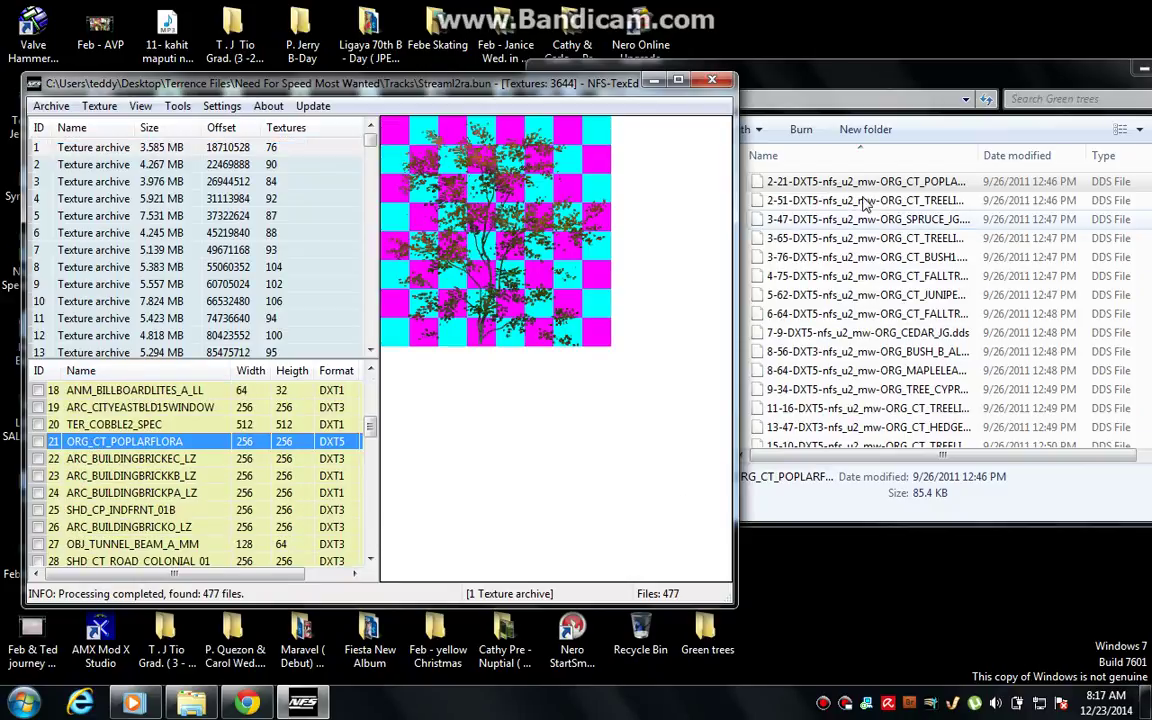
left_click(99, 106)
left_click(121, 123)
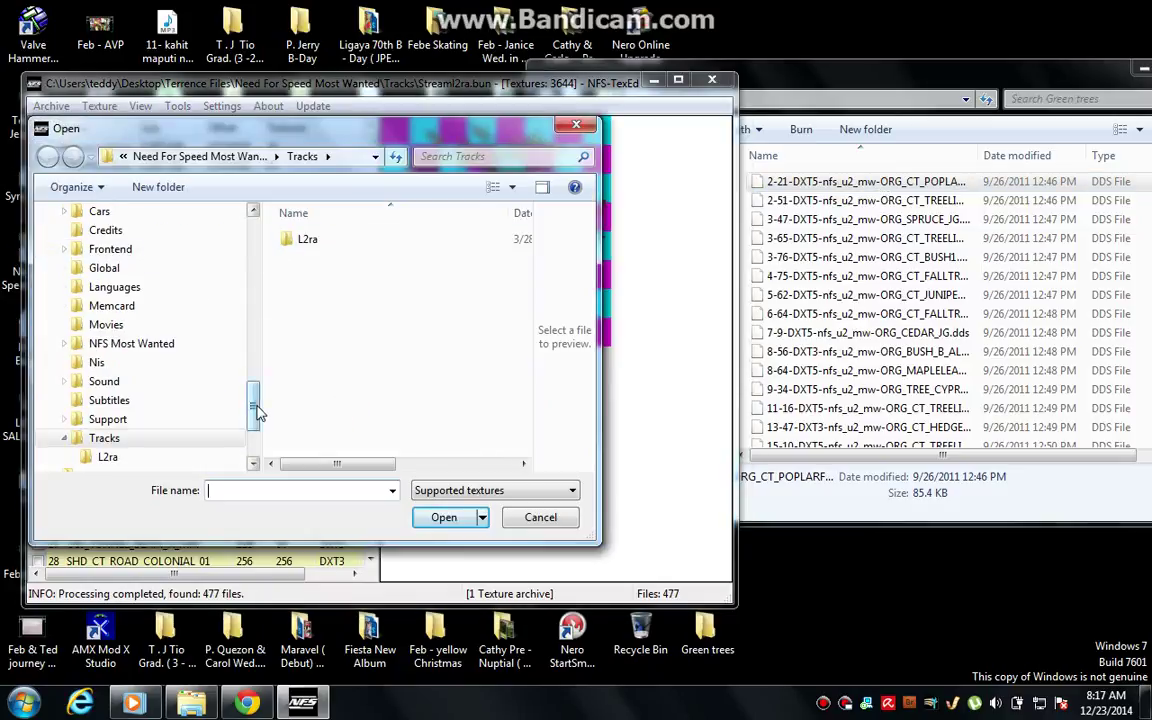
left_click_drag(251, 400, 252, 228)
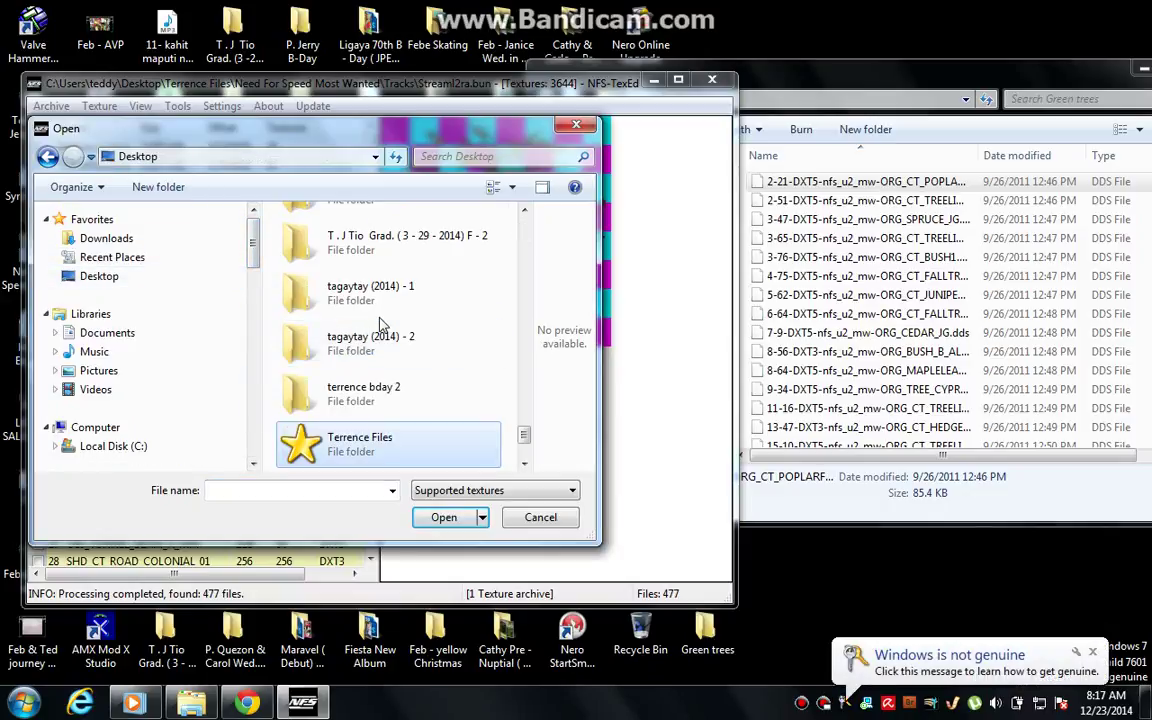
scroll(352, 240, "up", 5)
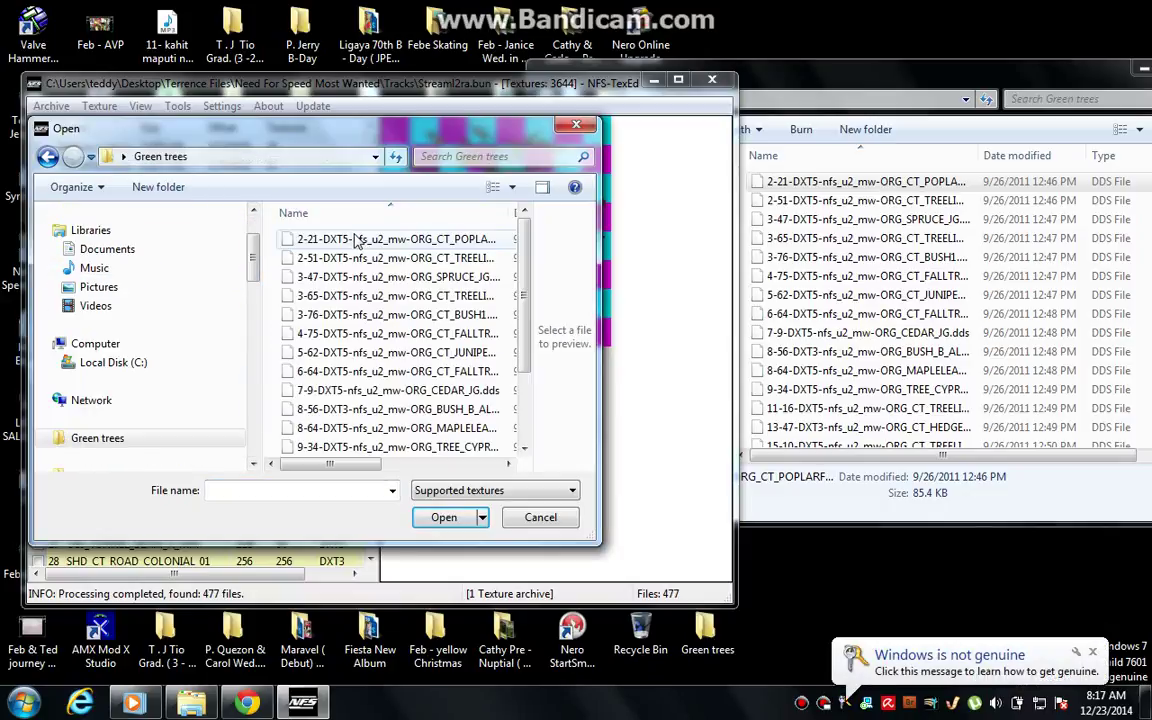
left_click(355, 240)
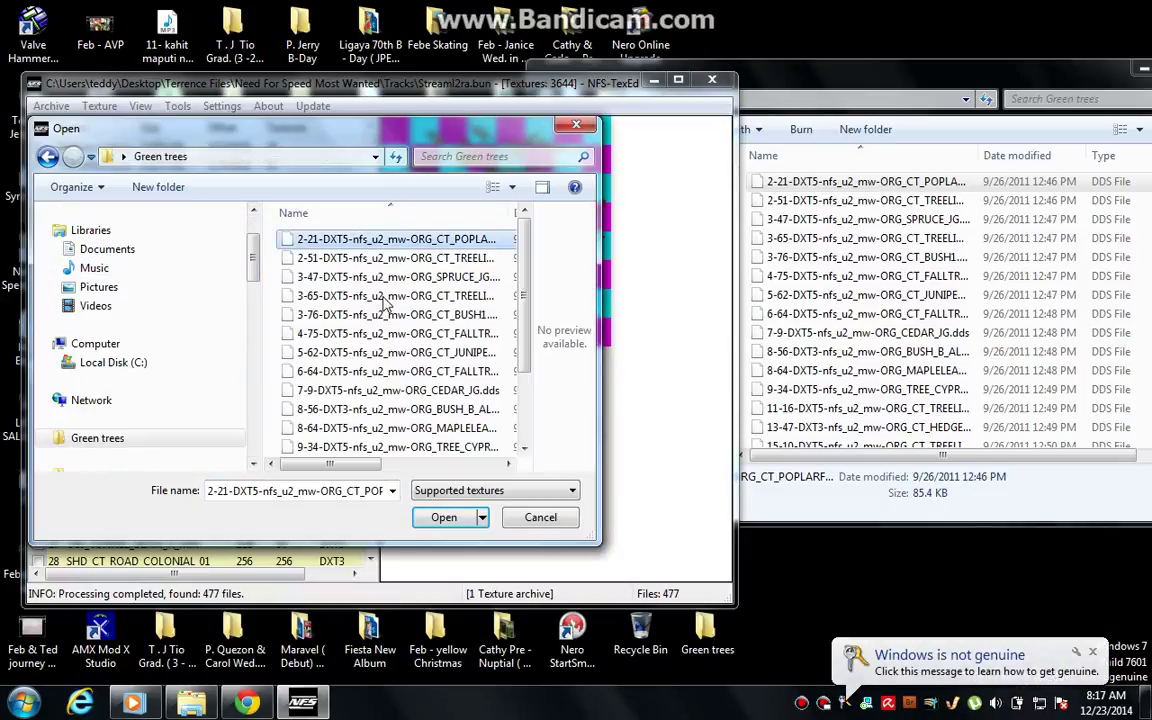
left_click(443, 517)
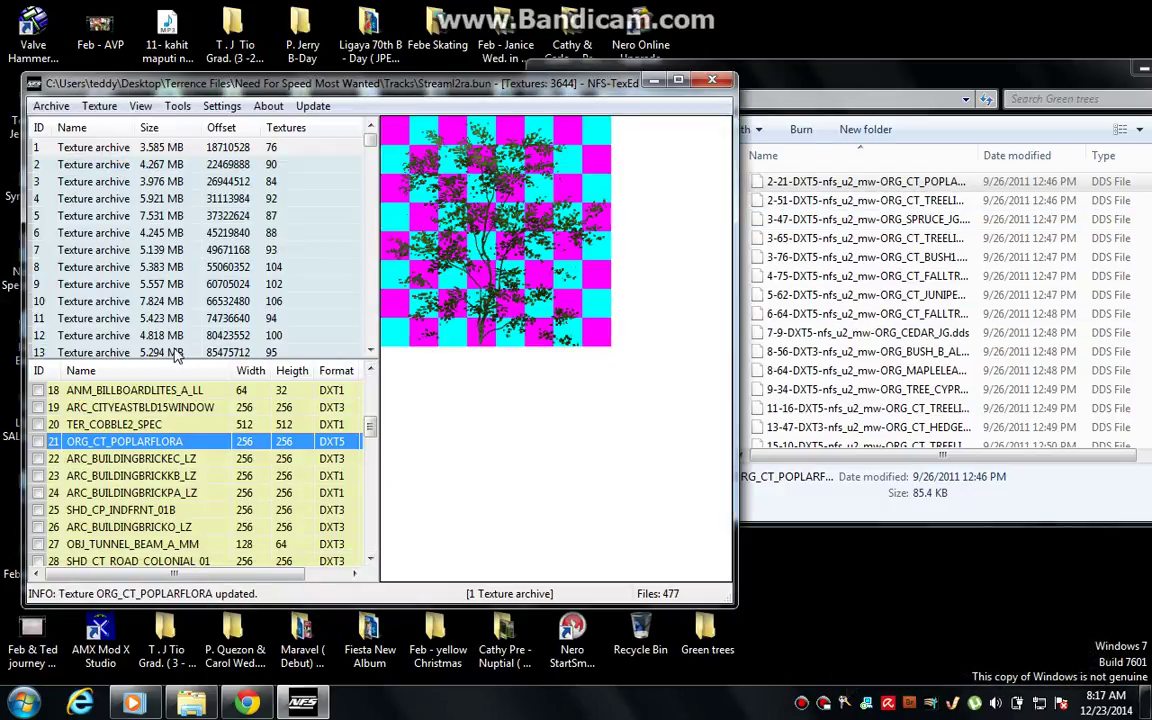
Replace texture 51, ORG_CT_TREELINE1, in the first texture archive with the 2-51-DXT5 treeline file from Green trees
left_click(140, 476)
scroll(120, 470, "down", 9)
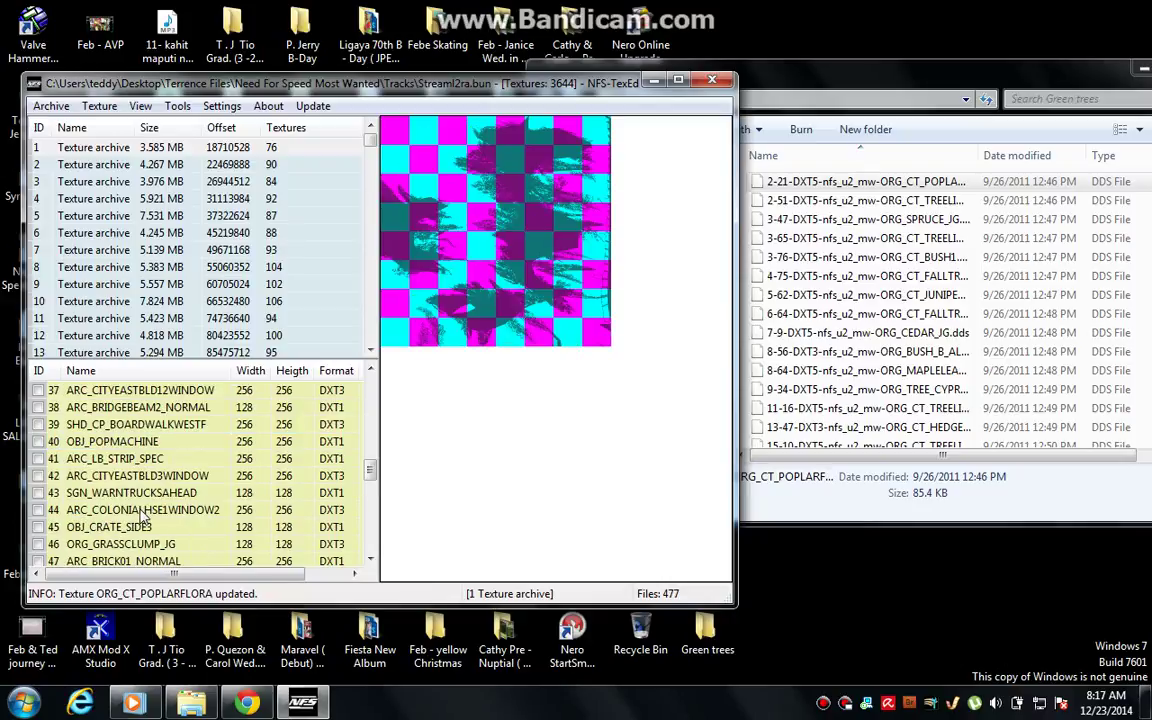
left_click(83, 476)
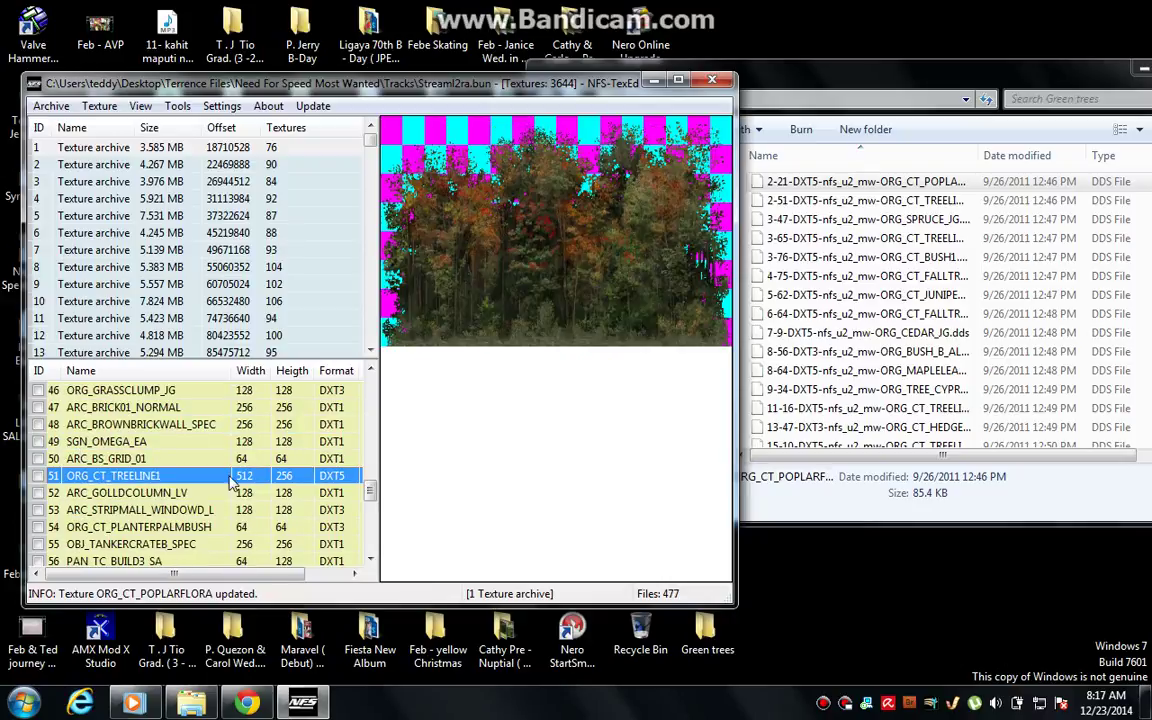
left_click(808, 201)
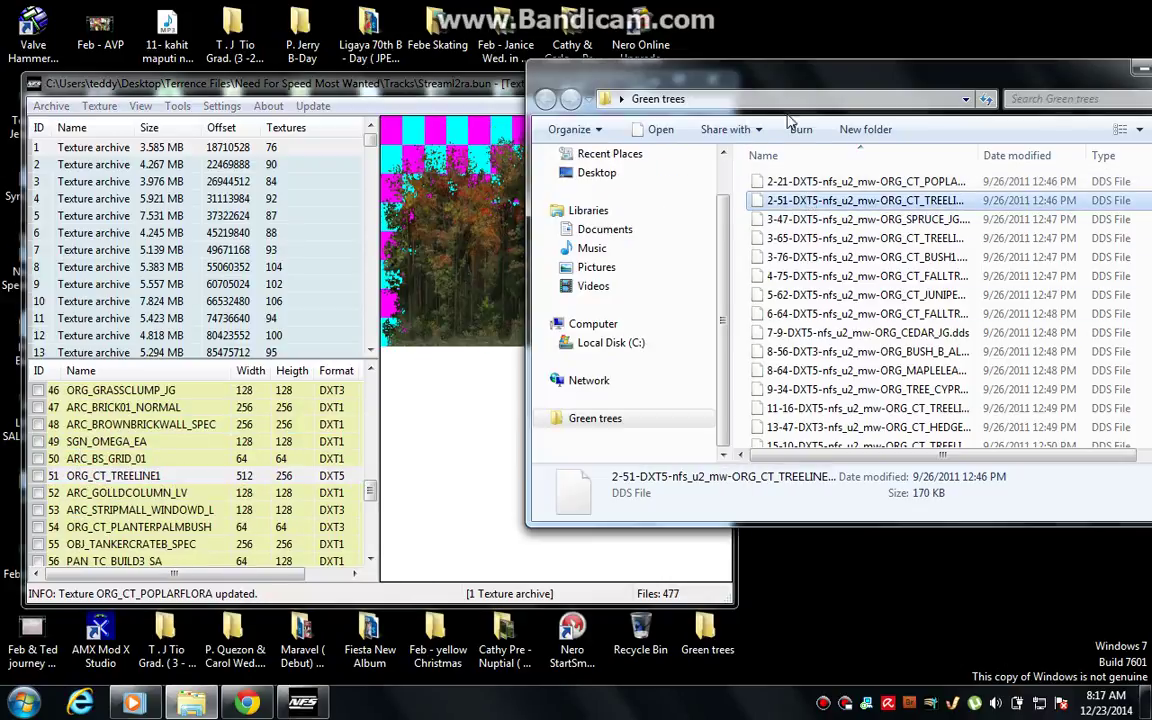
left_click(440, 88)
left_click(110, 476)
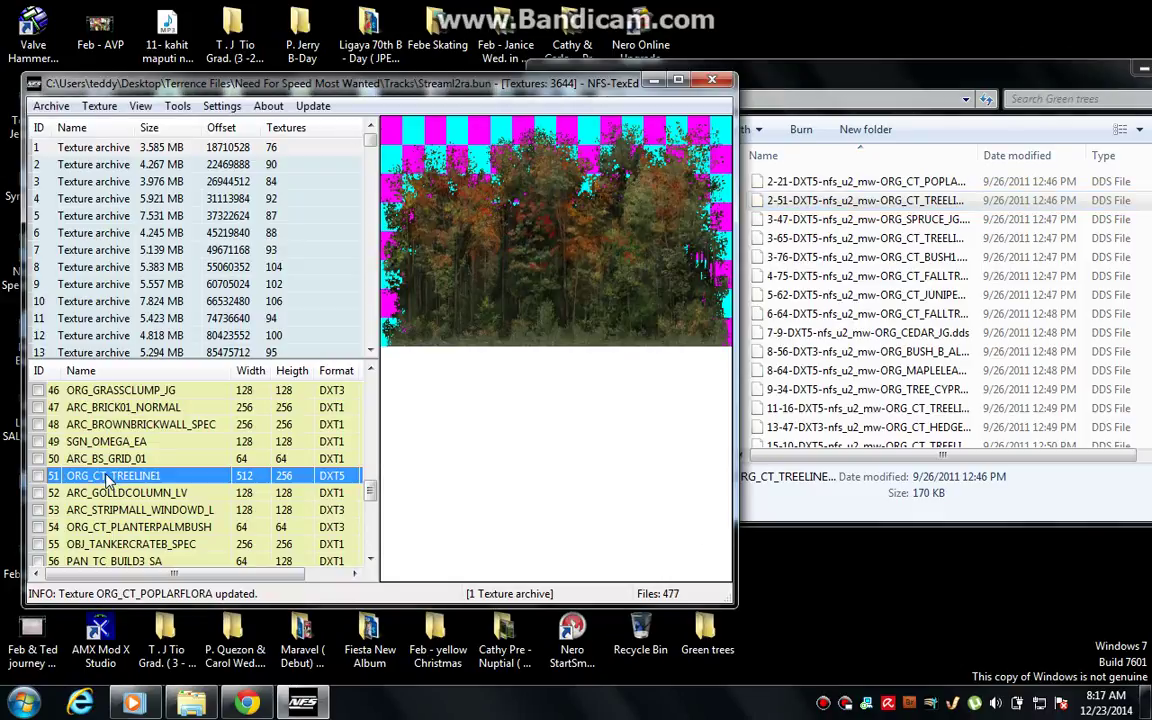
left_click(99, 106)
left_click(110, 128)
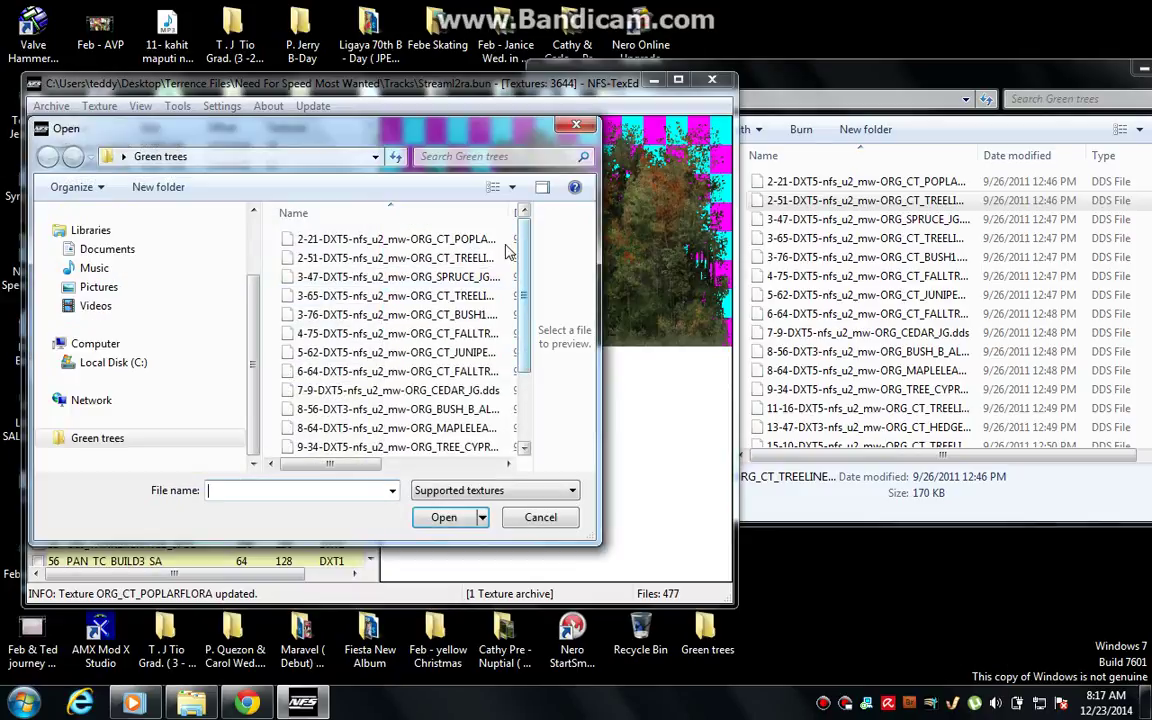
left_click(323, 261)
double_click(325, 263)
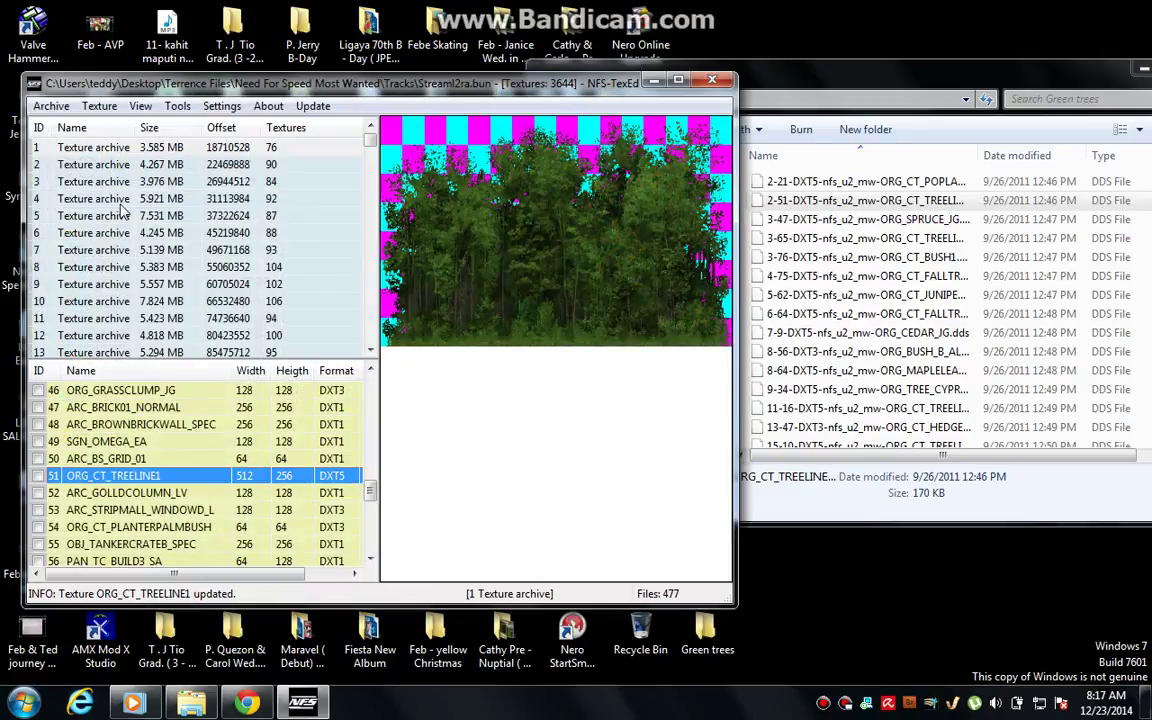
Switch to the second texture archive, saving the changes, and replace texture 47, ORG_SPRUCE_JG, with the 3-47-DXT5 spruce file
left_click(97, 170)
left_click(614, 411)
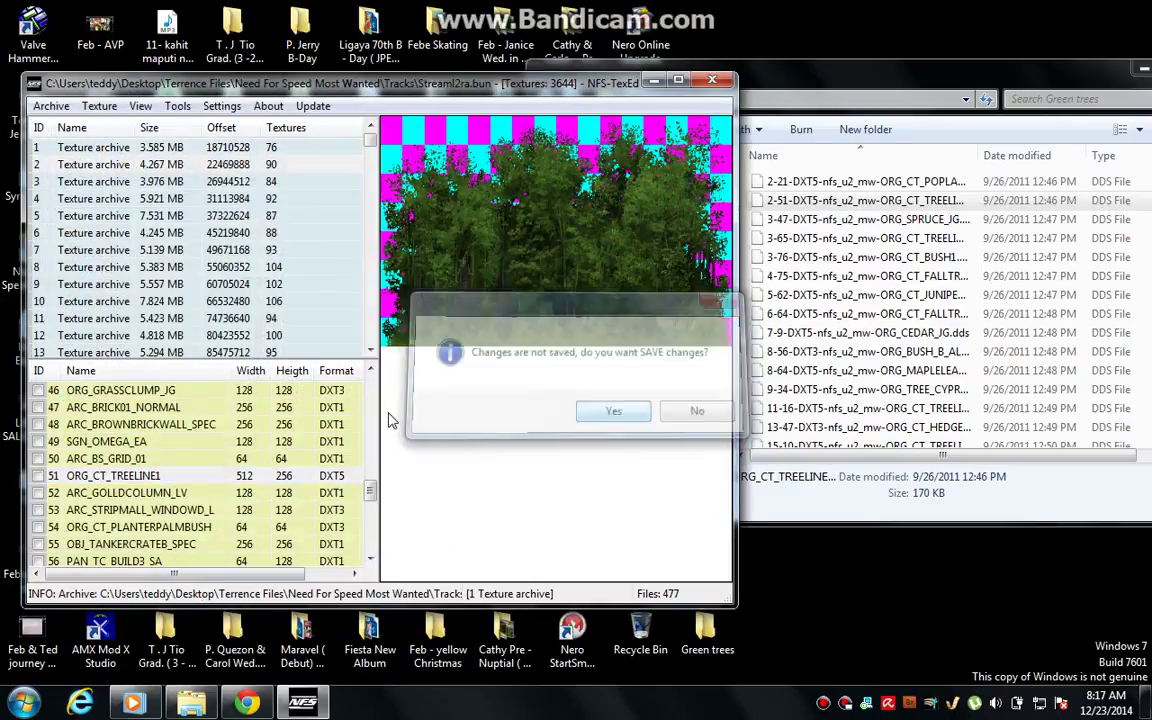
scroll(363, 403, "down", 14)
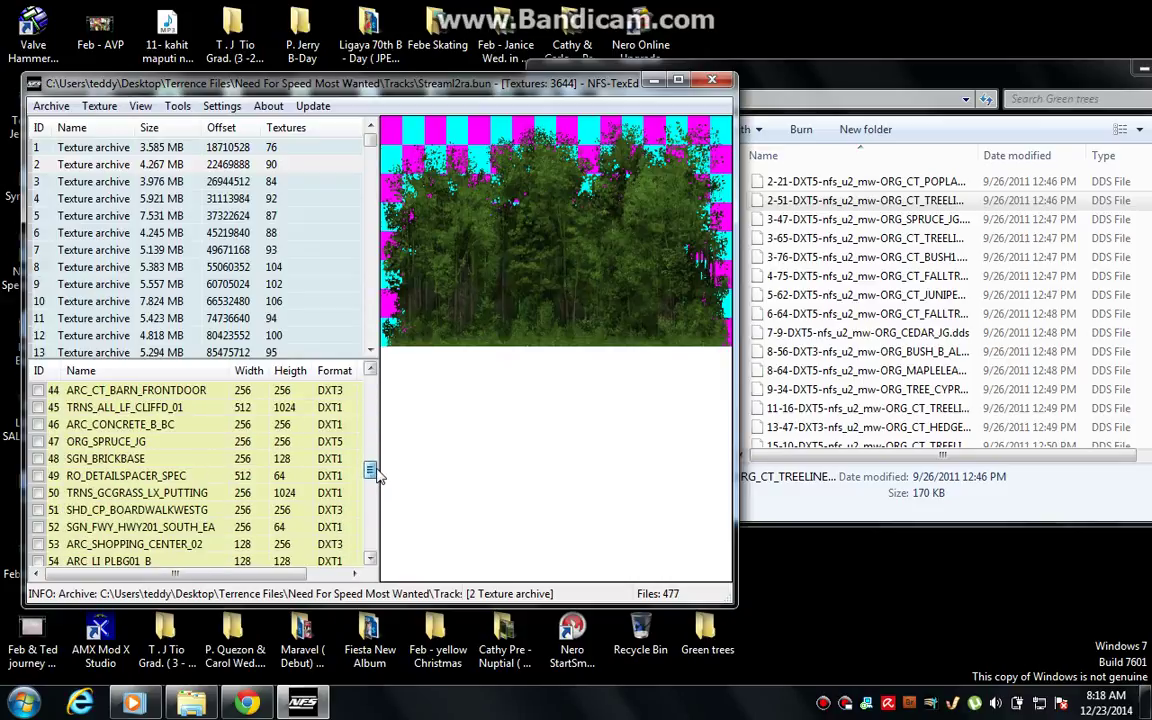
left_click(106, 459)
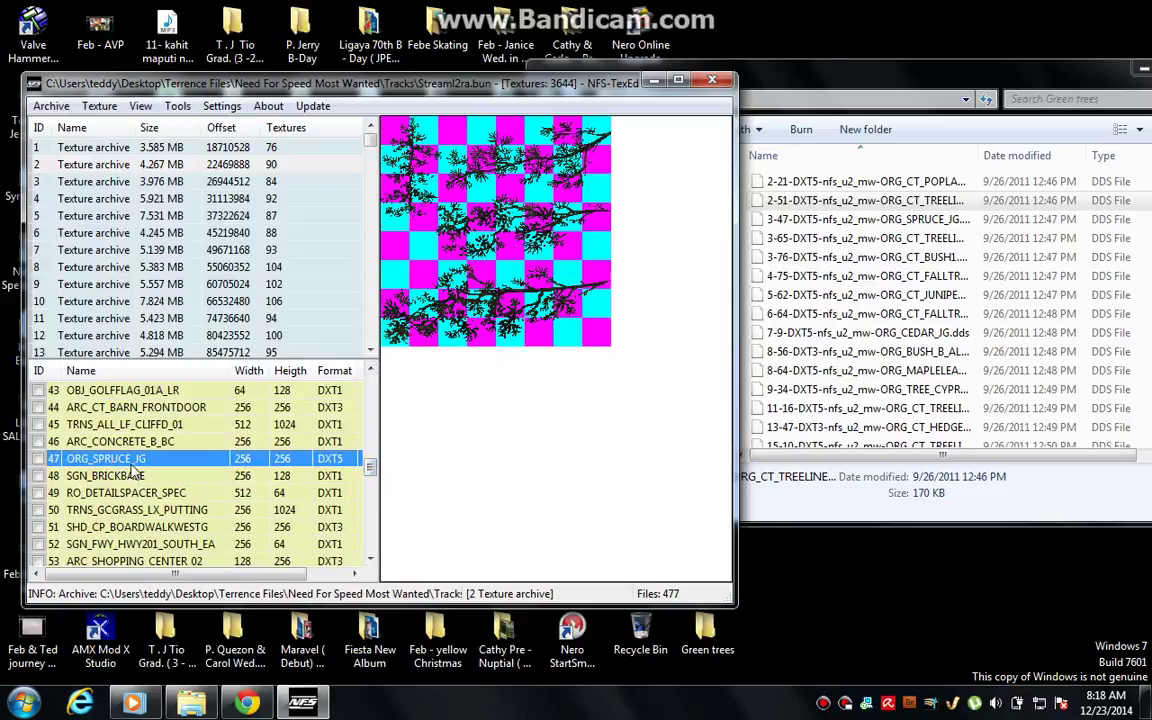
left_click(99, 106)
left_click(140, 195)
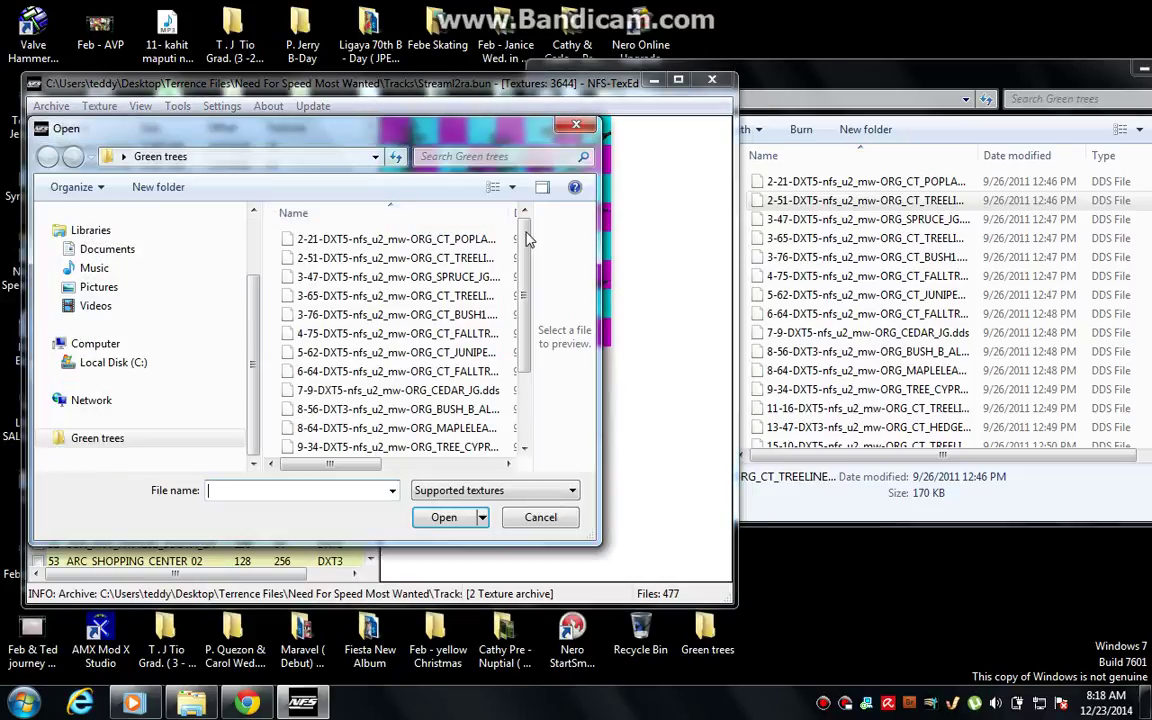
left_click(415, 278)
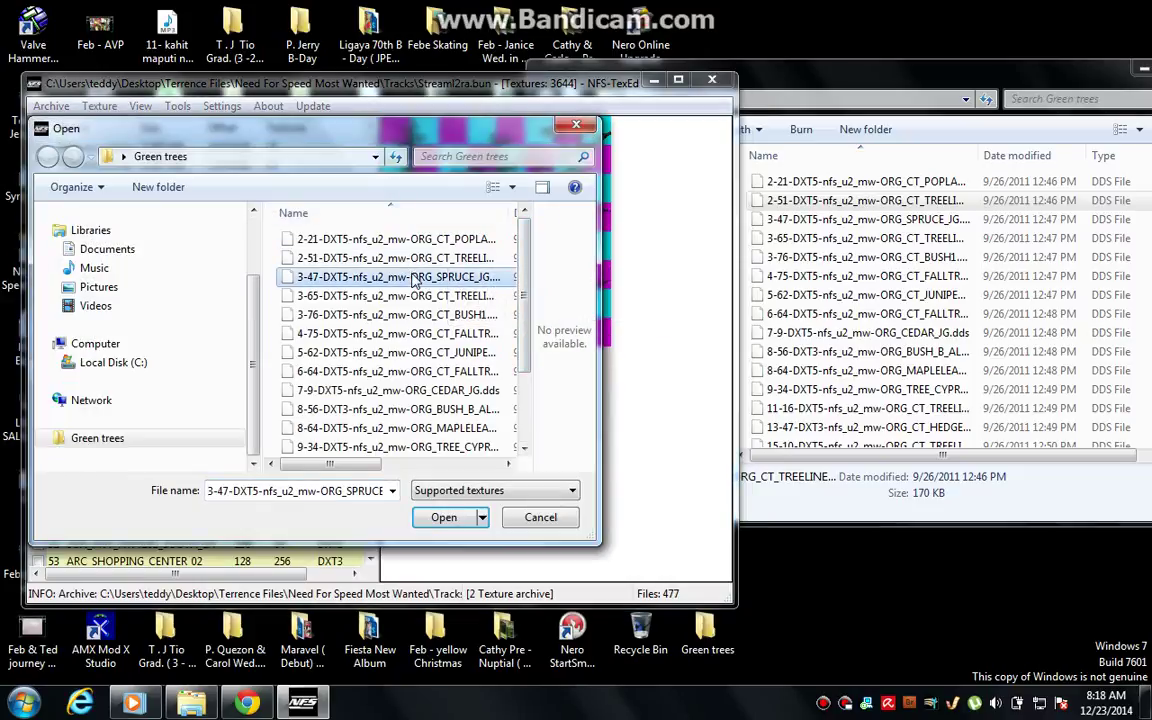
double_click(415, 279)
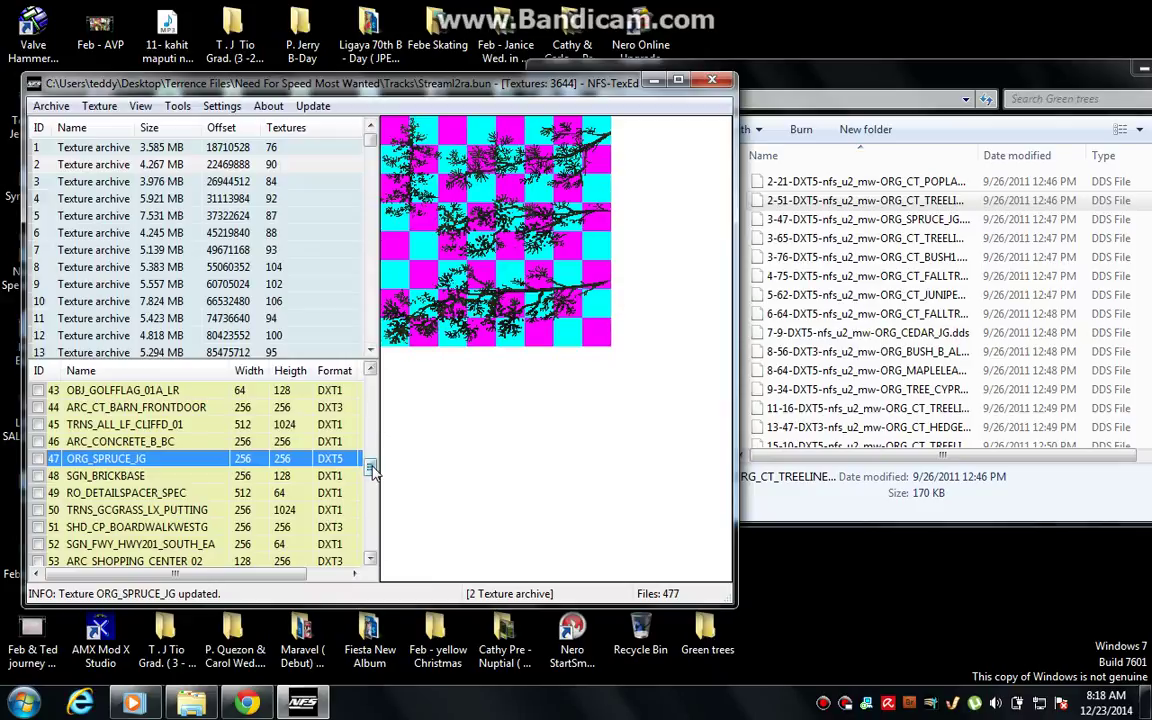
Replace texture 65, ORG_CT_TREELINE2, in the second texture archive with the 3-65-DXT5 treeline file
left_click_drag(370, 470, 385, 500)
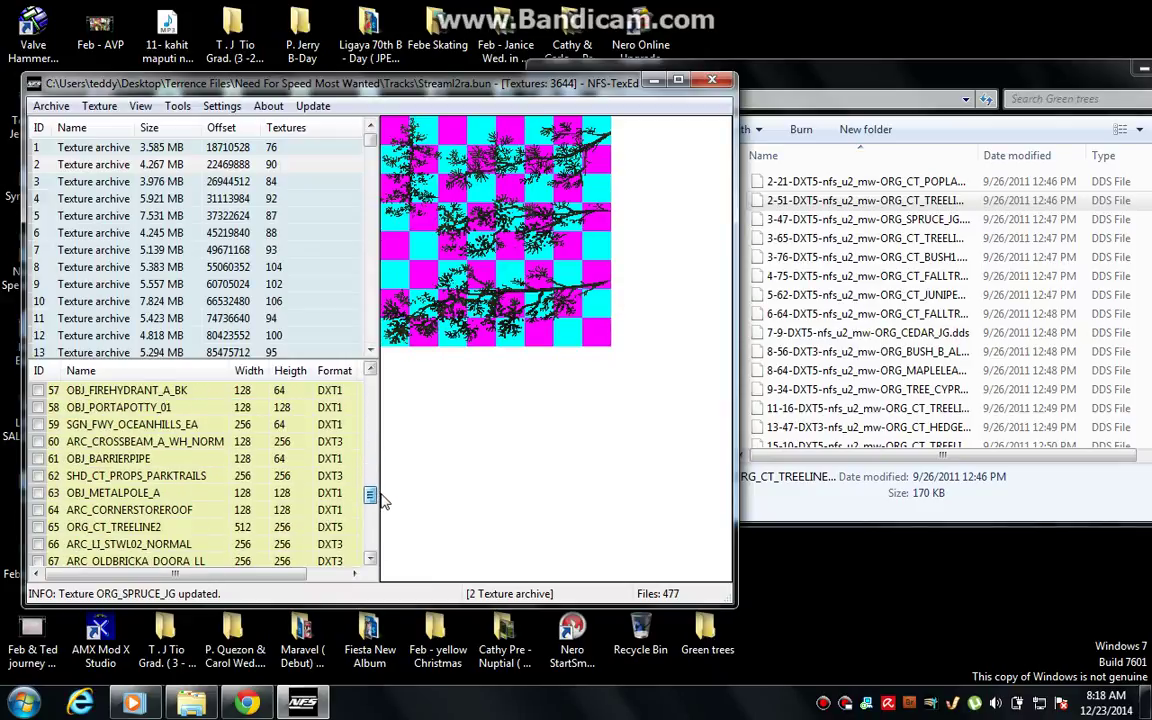
left_click(135, 527)
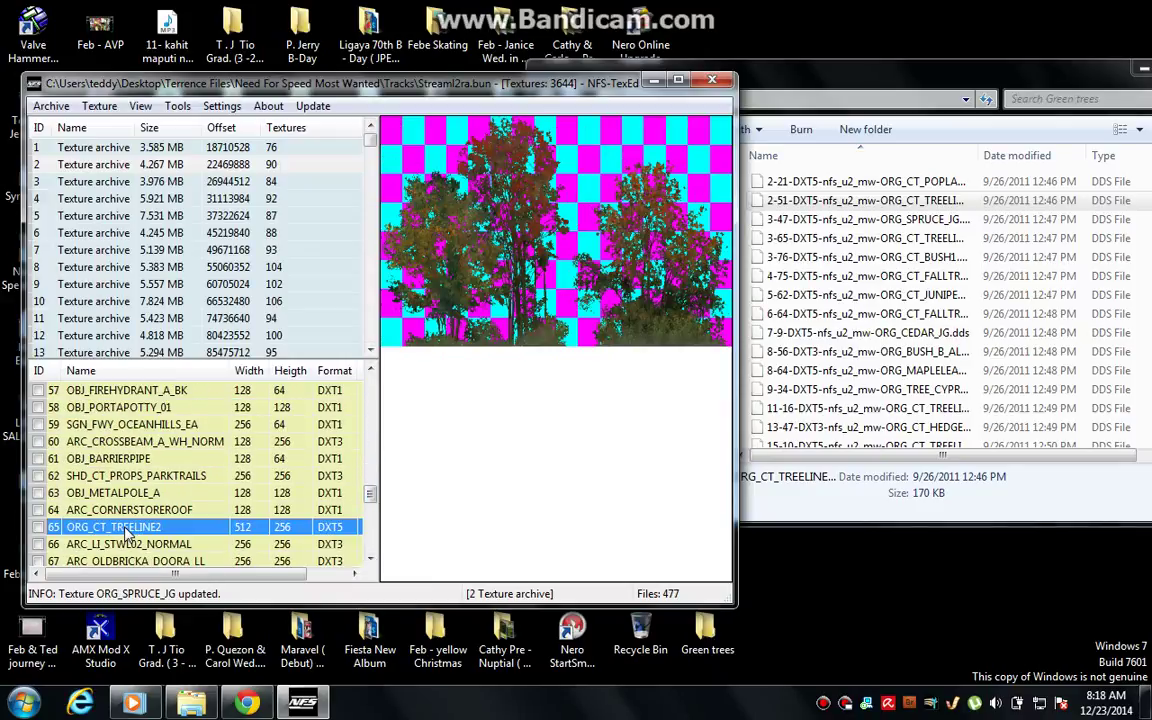
left_click(99, 106)
left_click(117, 132)
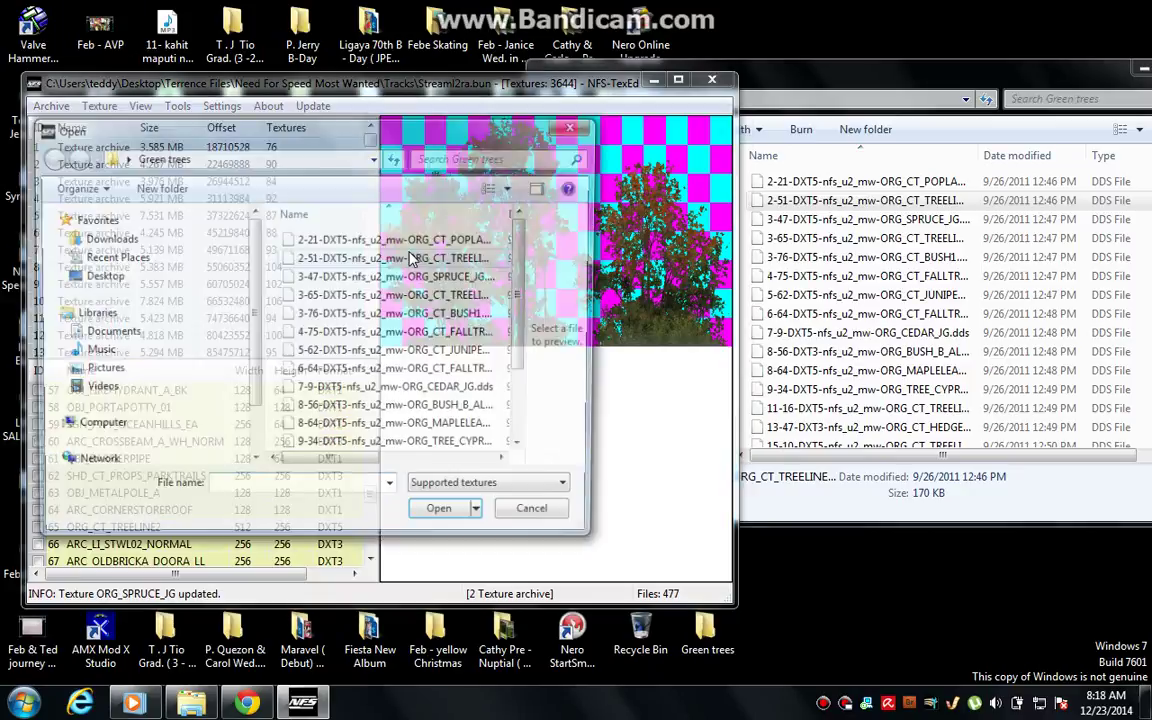
left_click(325, 297)
double_click(325, 297)
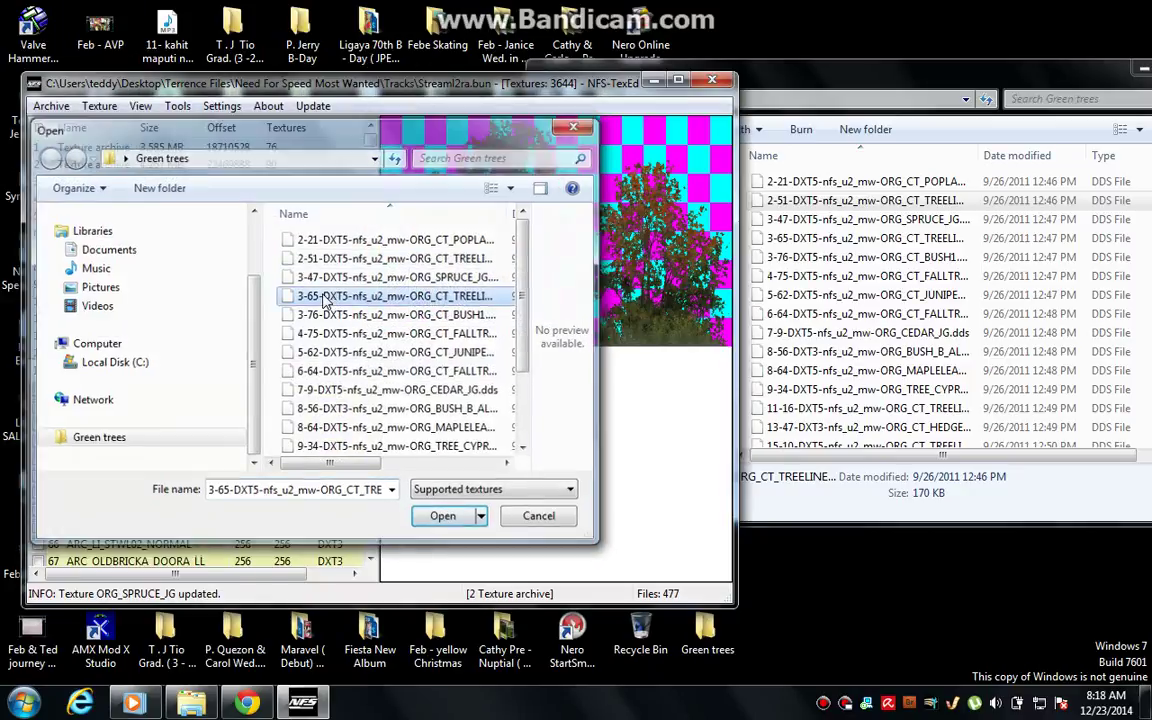
Replace texture 76, ORG_CT_BUSH1, in the second texture archive with the 3-76-DXT5 bush file from Green trees
left_click(855, 80)
left_click(810, 200)
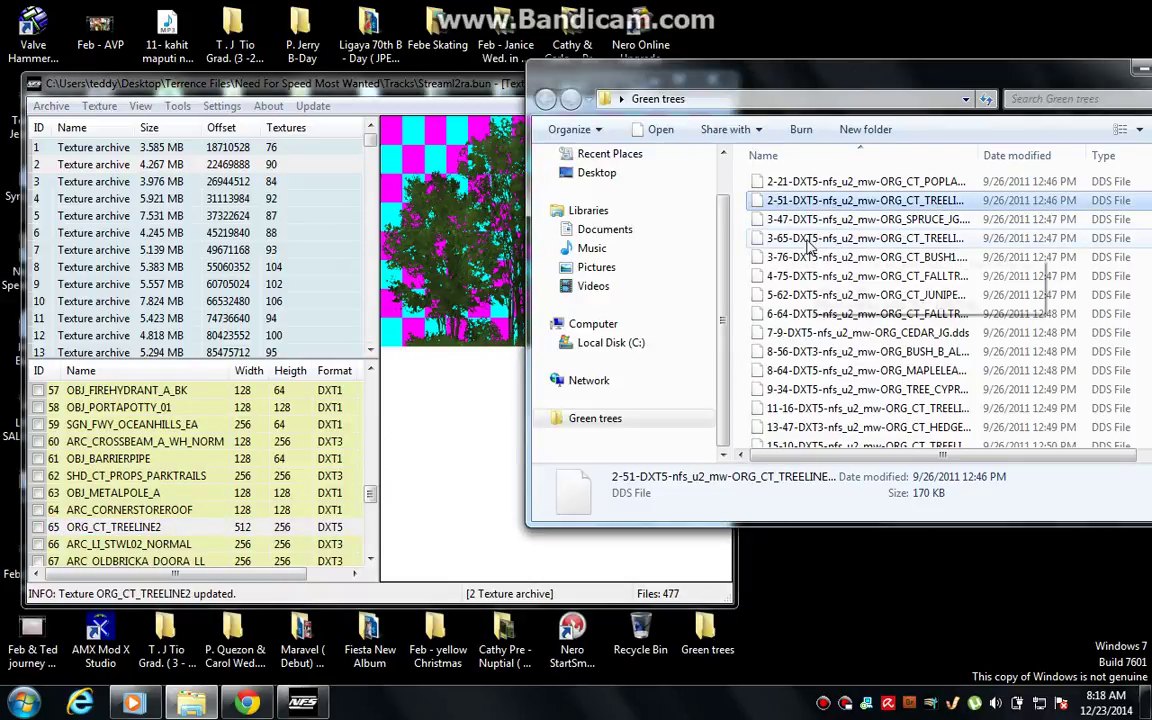
left_click(757, 260)
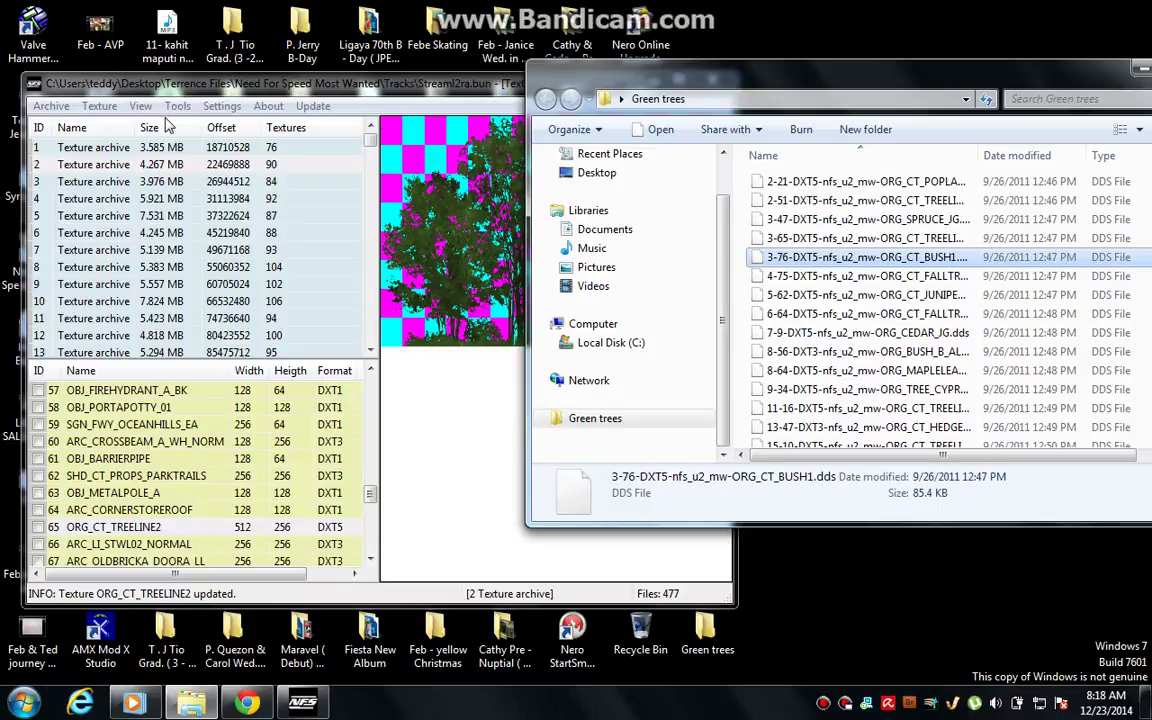
left_click(83, 458)
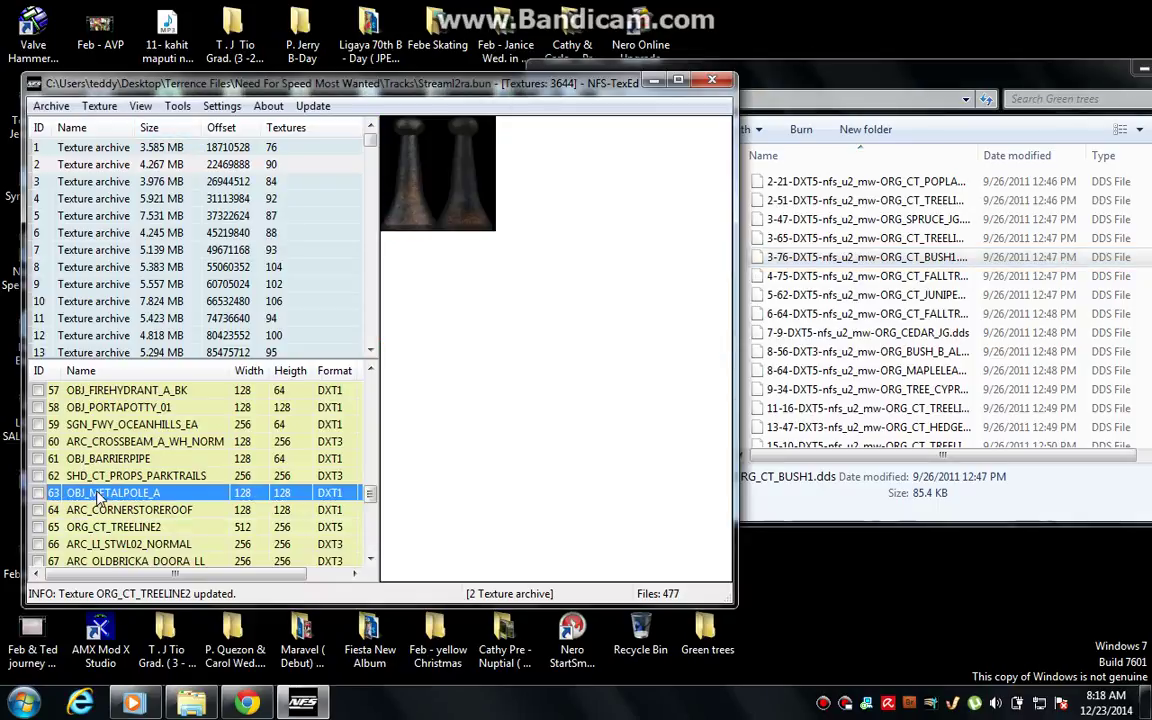
scroll(88, 452, "down", 4)
left_click(72, 512)
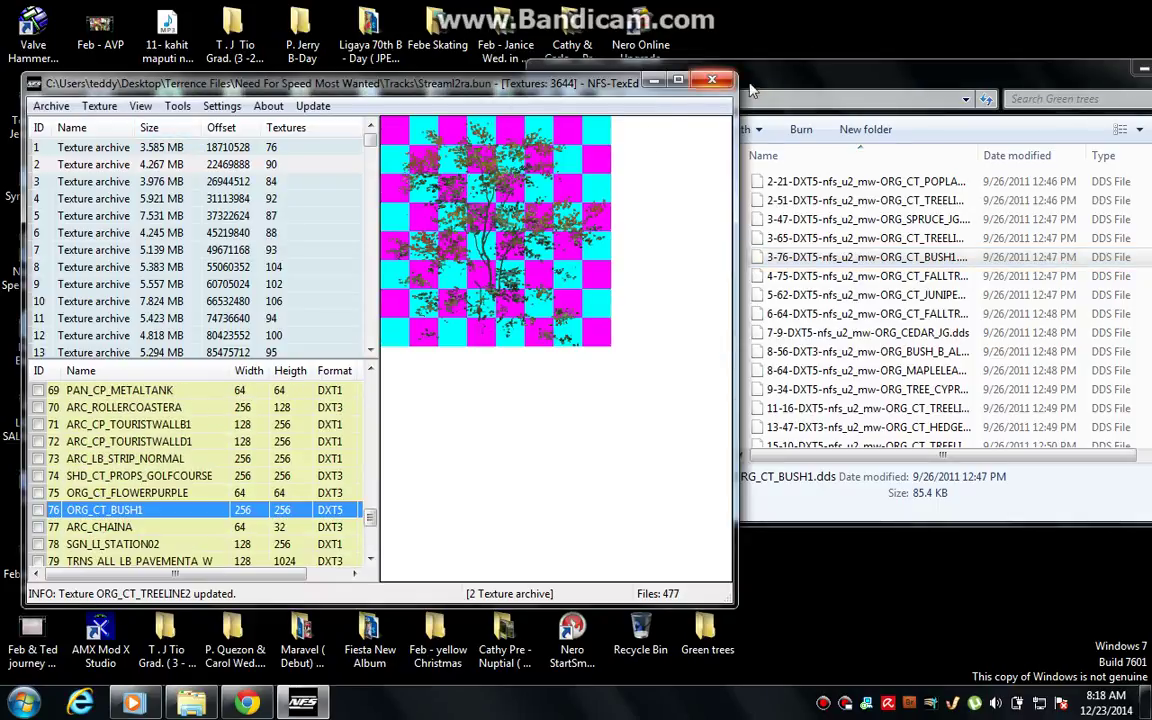
left_click(752, 90)
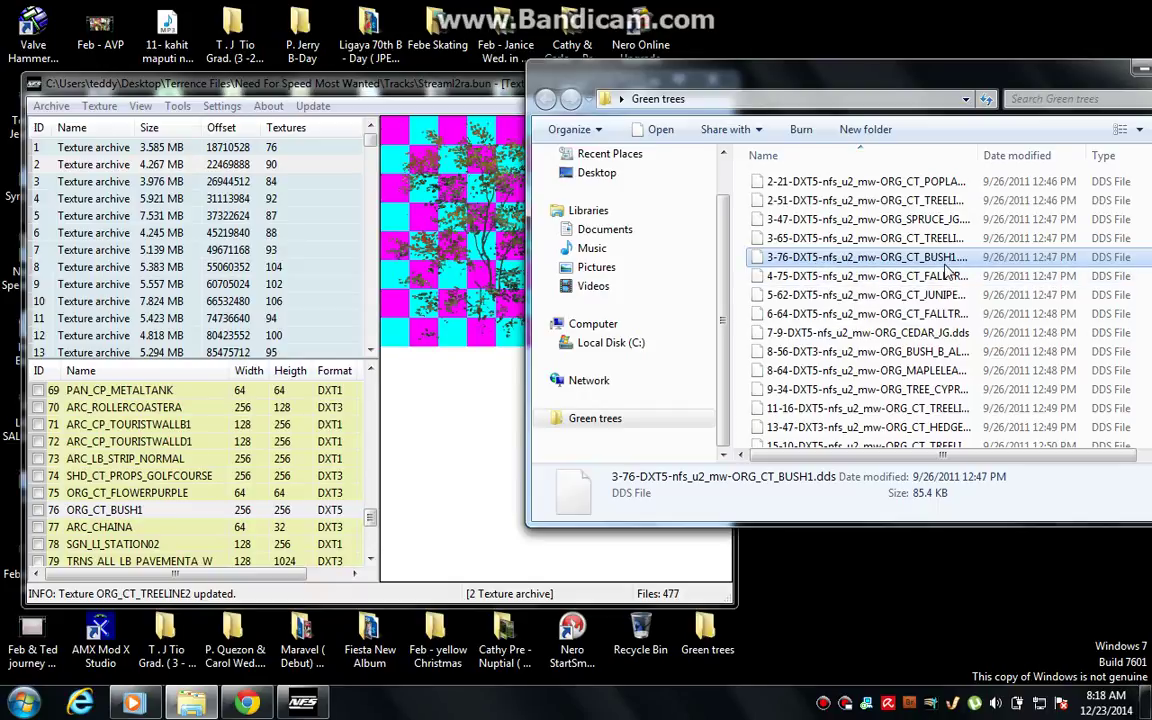
left_click(200, 102)
left_click(99, 105)
left_click(110, 122)
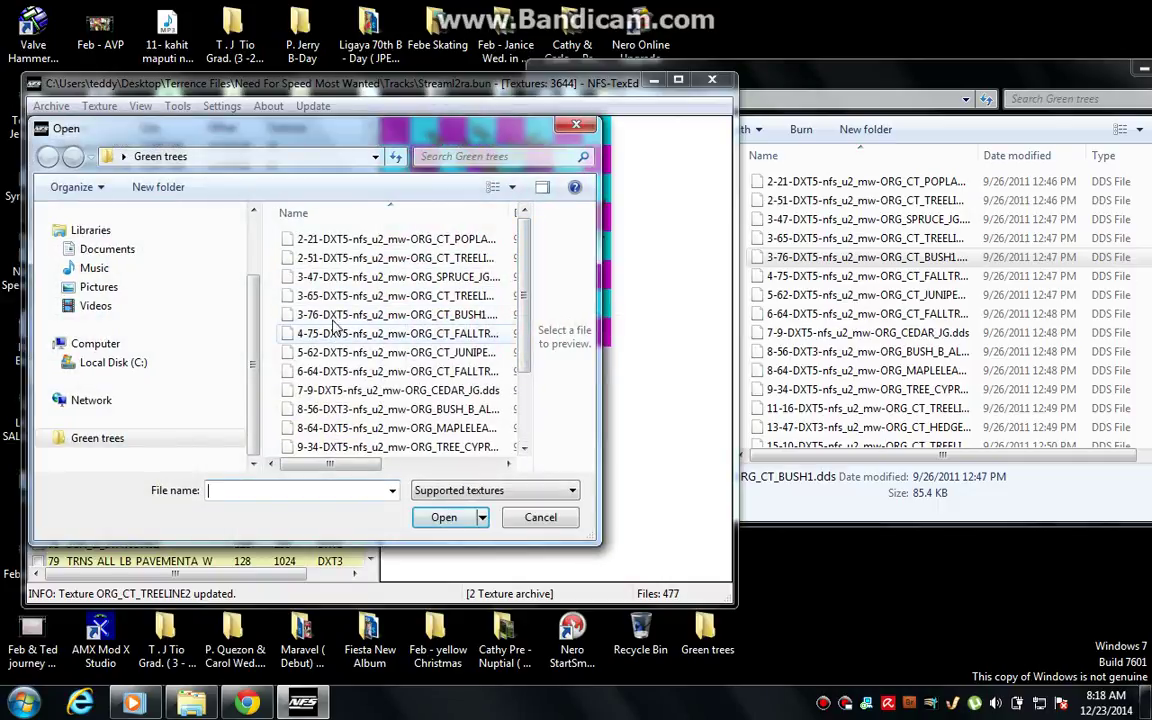
double_click(330, 316)
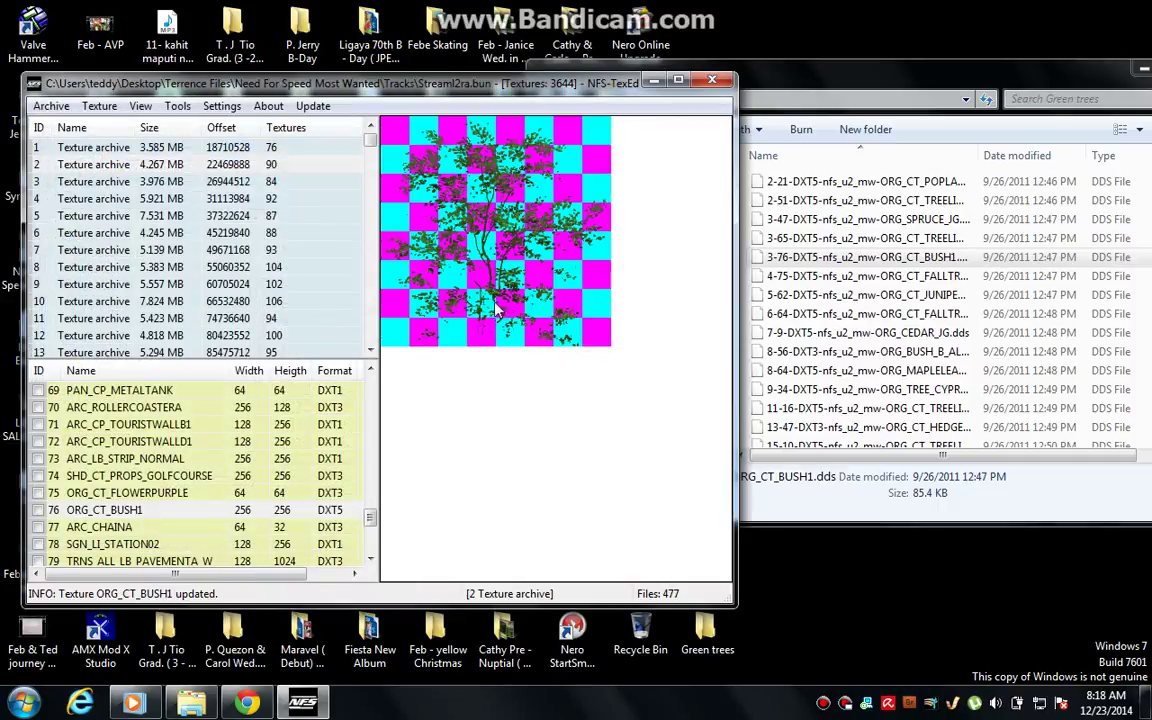
Switch to the third texture archive, saving the changes, and replace texture 75, ORG_CT_FALLTREE2, with the 4-75-DXT5 fall tree file
left_click(65, 183)
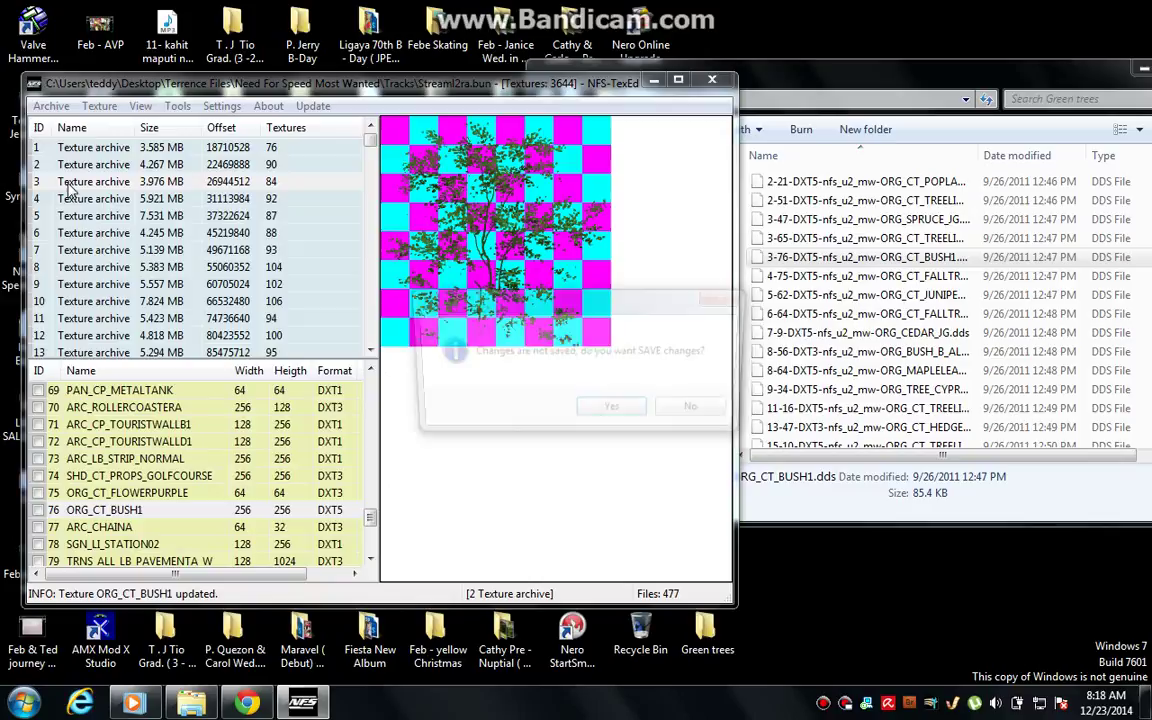
left_click(612, 407)
left_click_drag(370, 390, 370, 525)
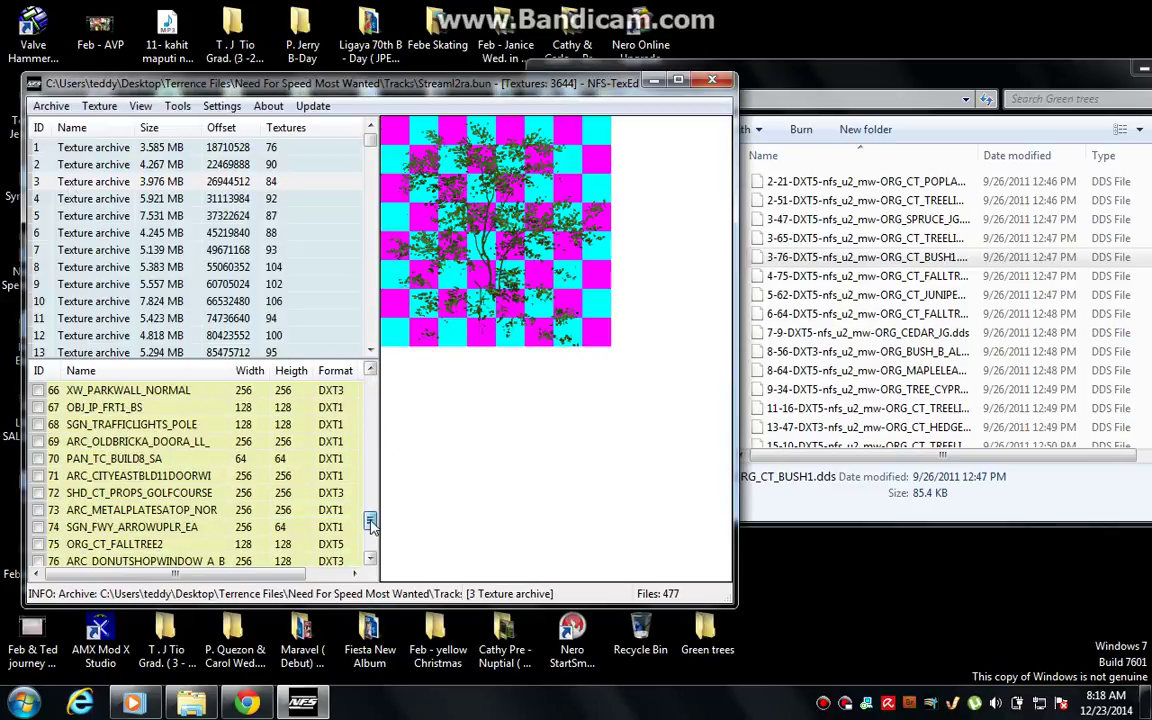
left_click(125, 545)
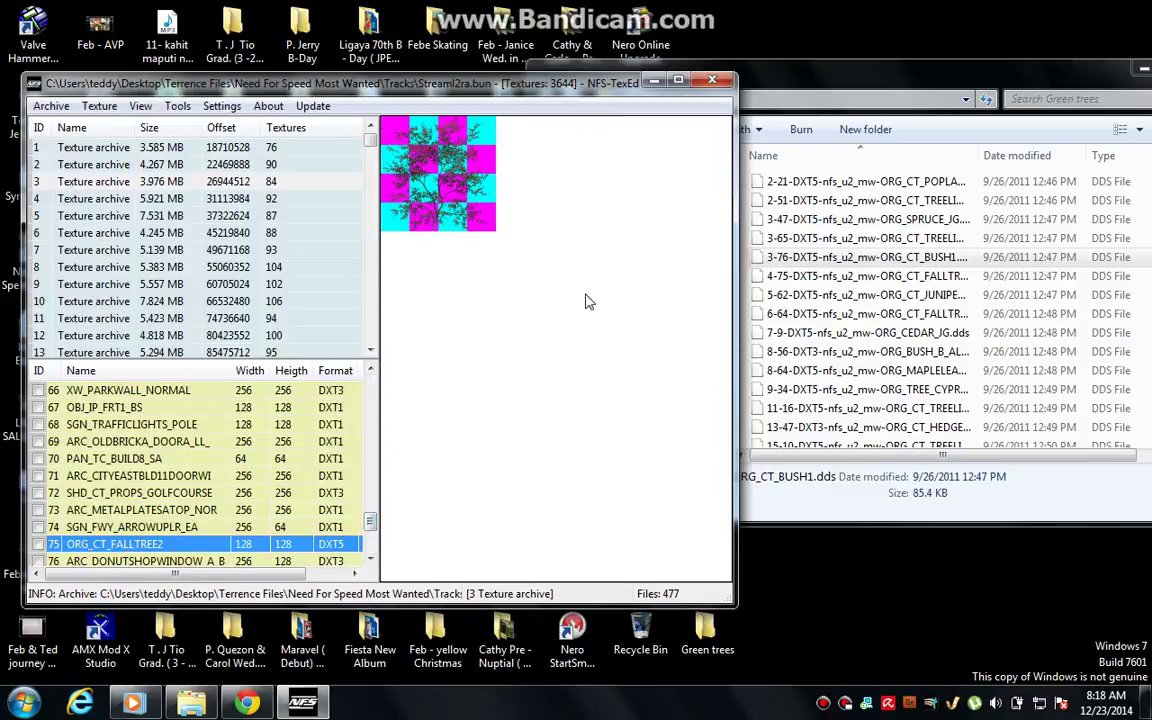
left_click(800, 282)
left_click(798, 296)
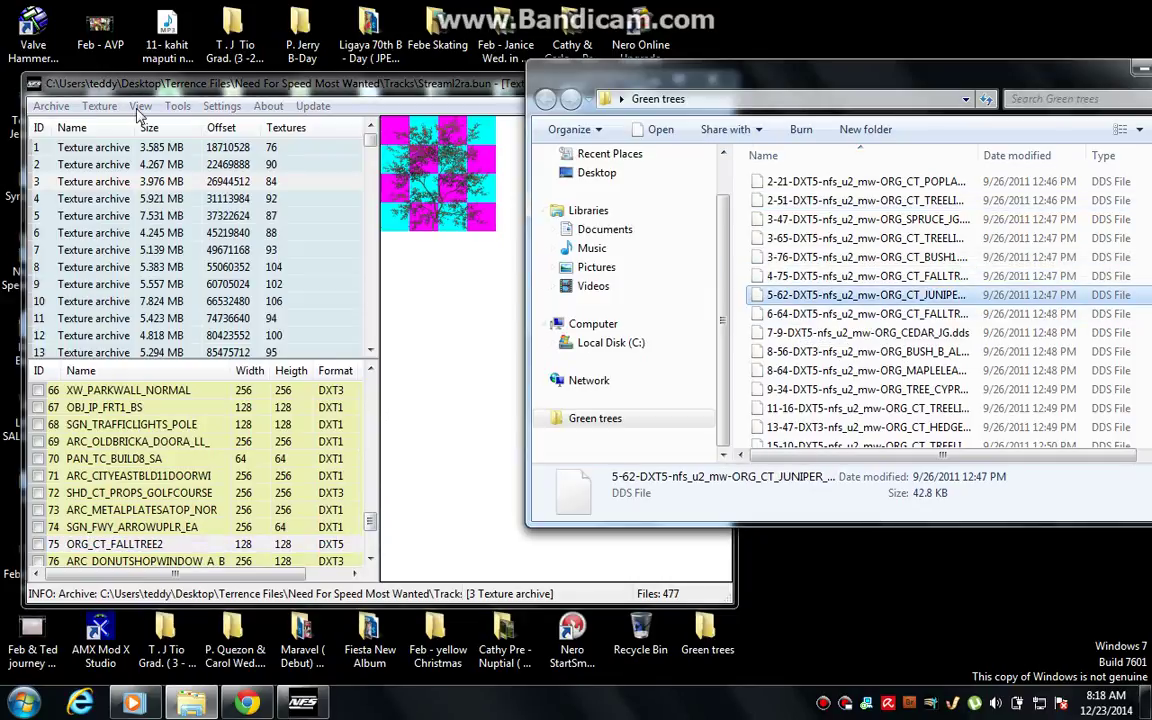
left_click(101, 106)
left_click(110, 129)
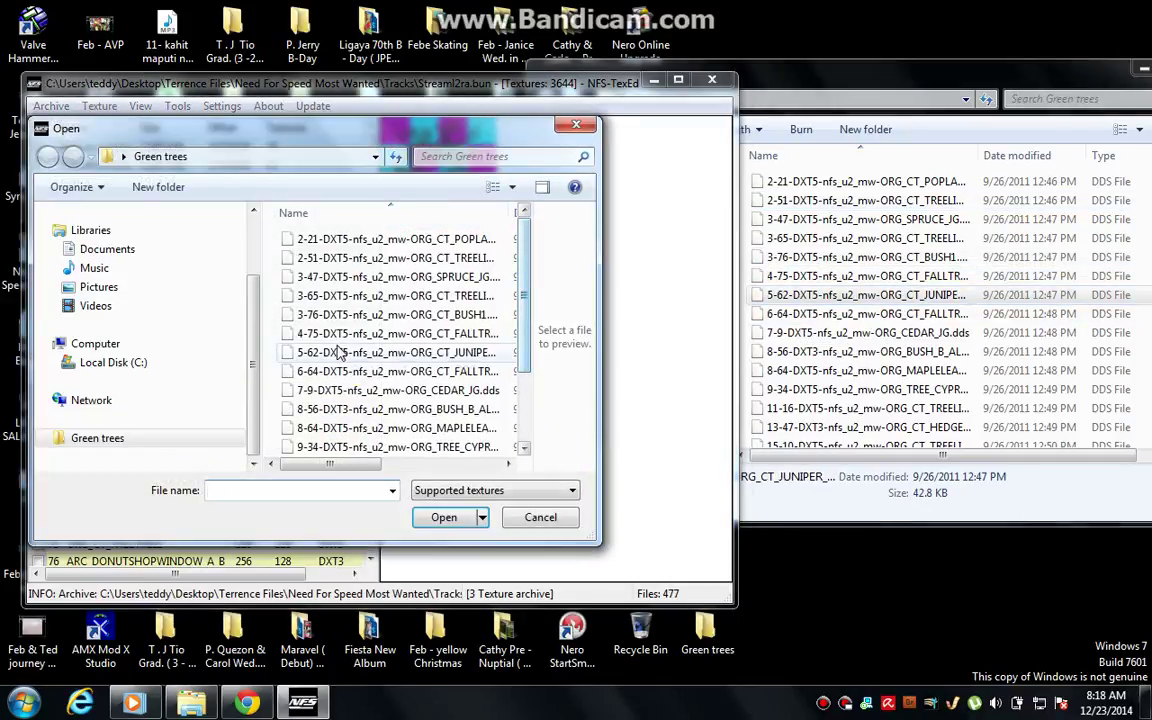
left_click(330, 337)
double_click(313, 337)
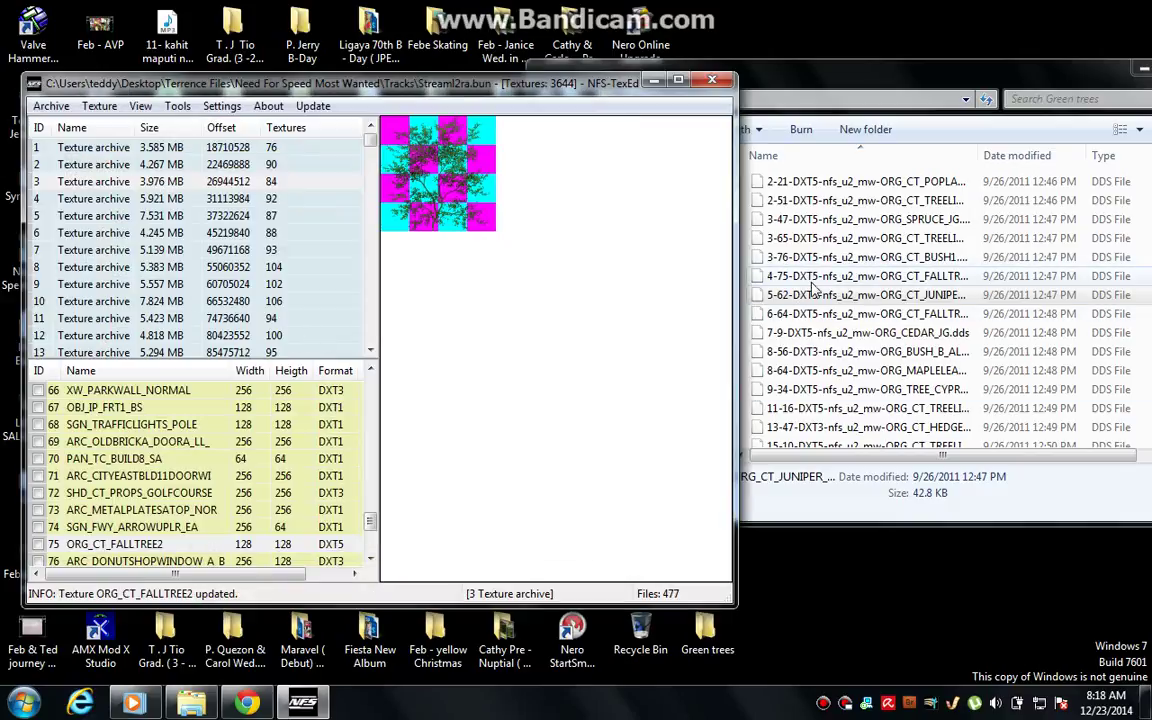
Switch to the fourth texture archive, saving the changes, and replace texture 62, ORG_CT_JUNIPER_A, with the 5-62-DXT5 juniper file
left_click(260, 164)
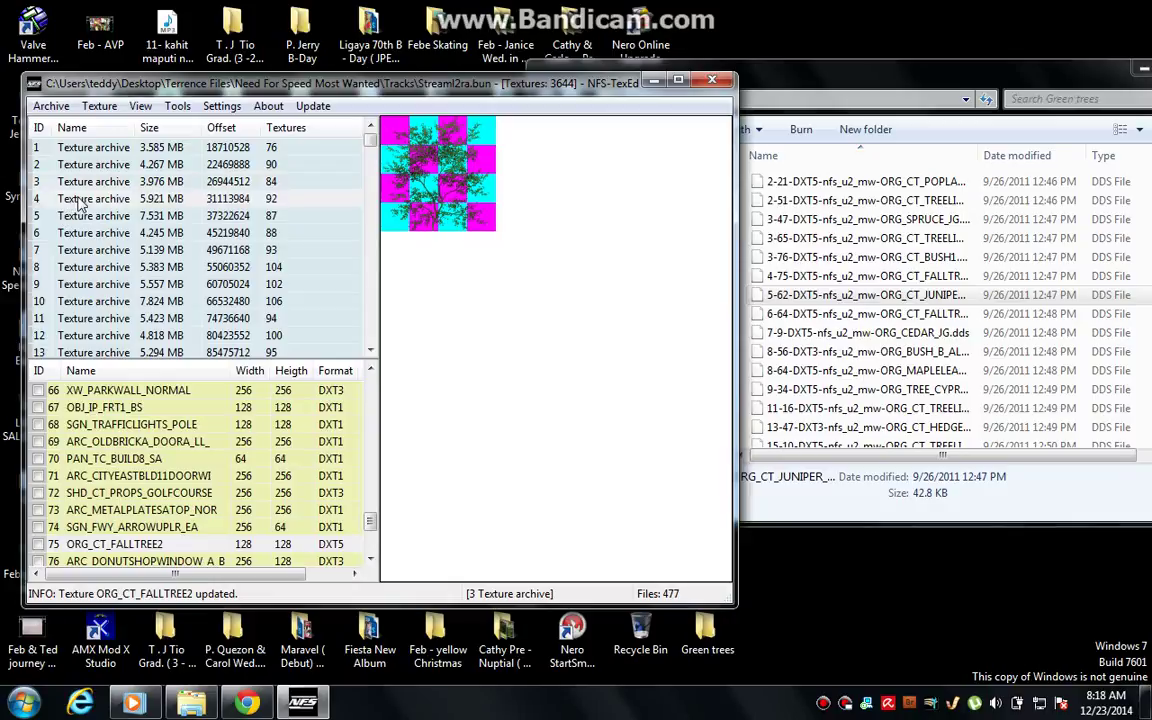
left_click(603, 418)
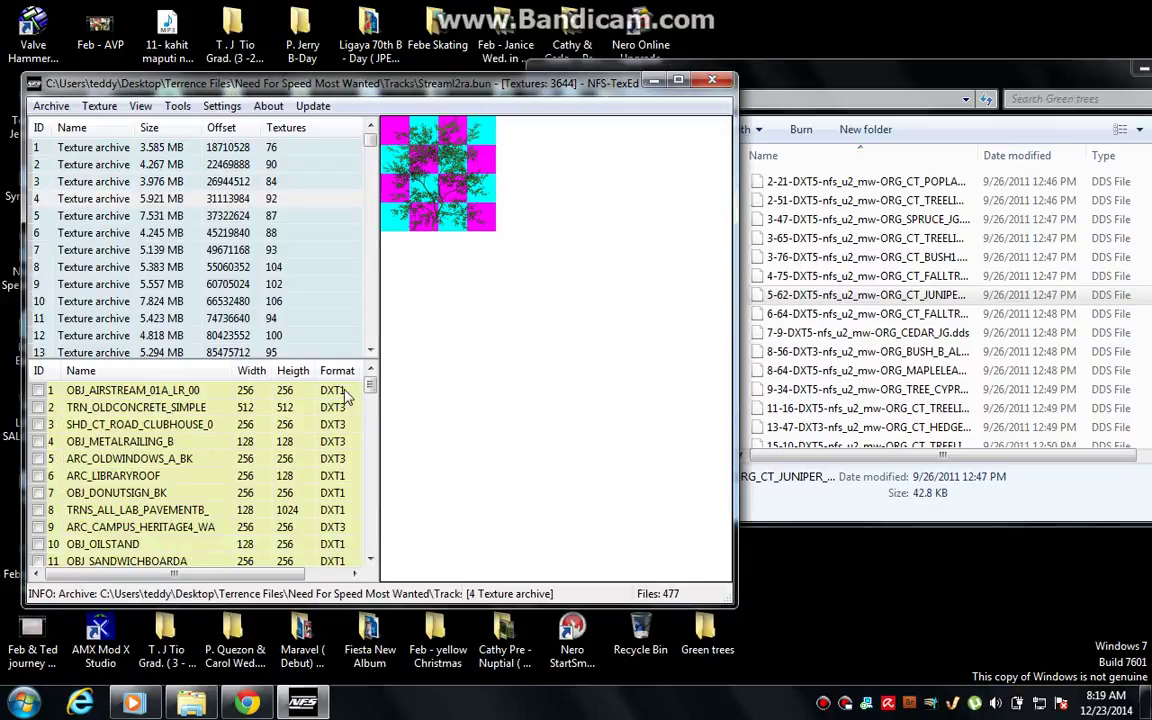
left_click_drag(370, 387, 370, 505)
left_click(117, 425)
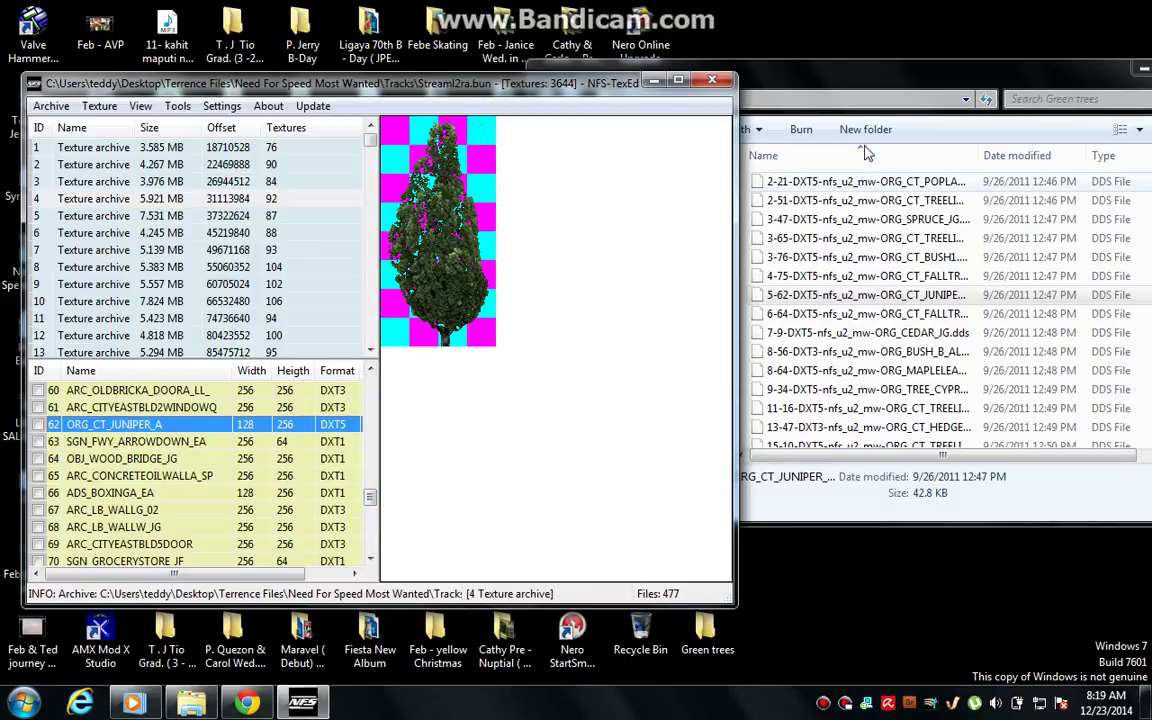
left_click(830, 84)
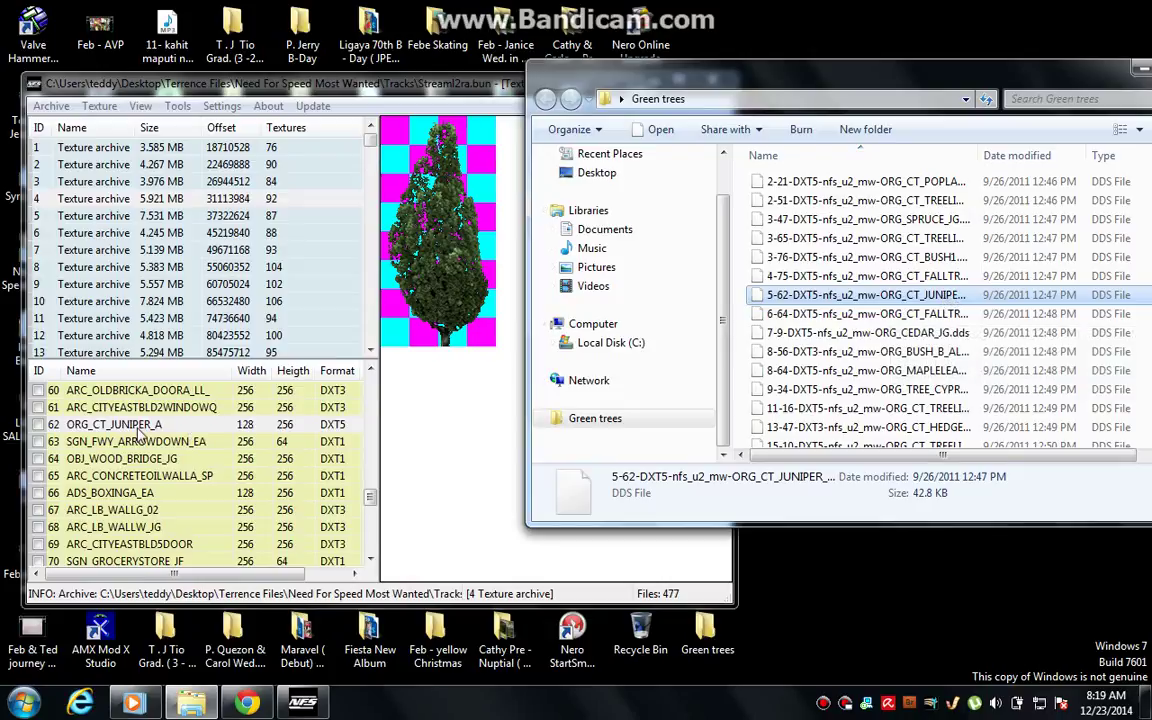
left_click(137, 427)
left_click(100, 106)
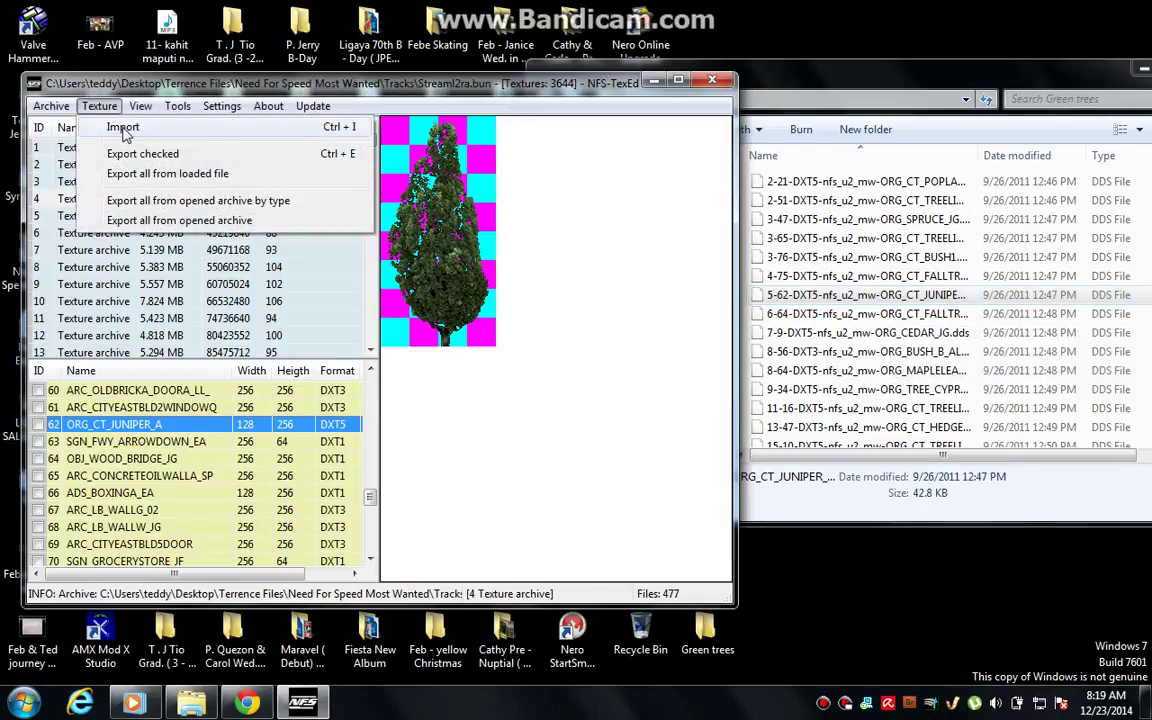
left_click(123, 128)
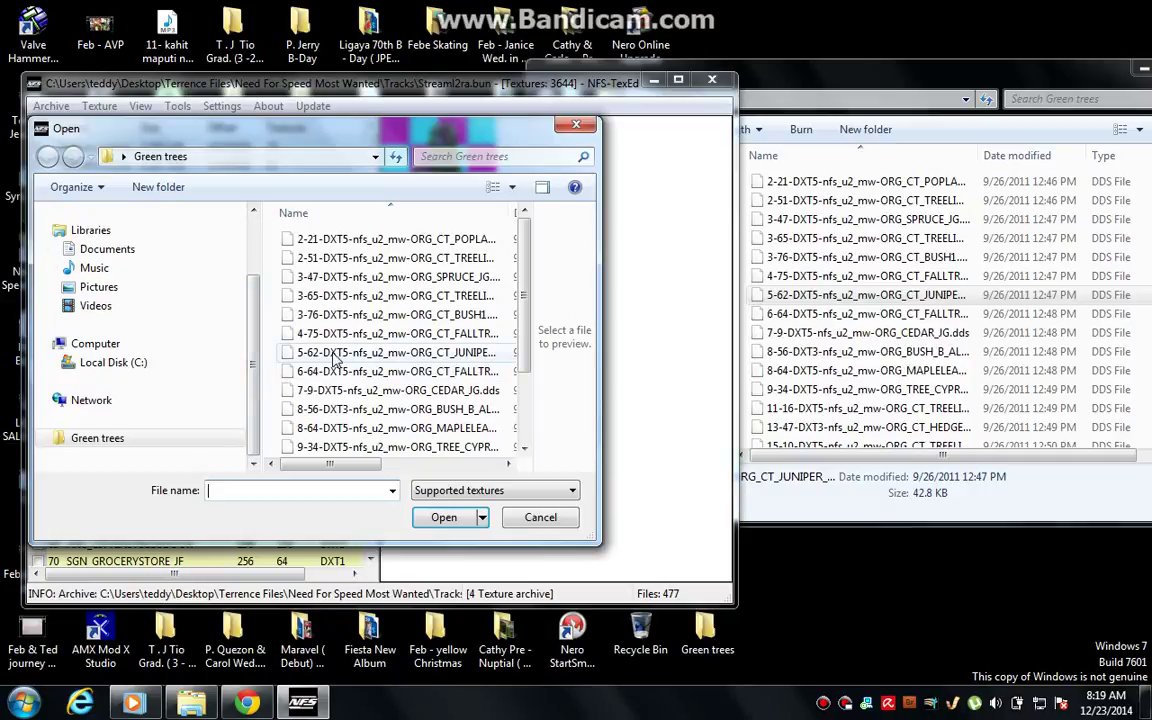
double_click(338, 357)
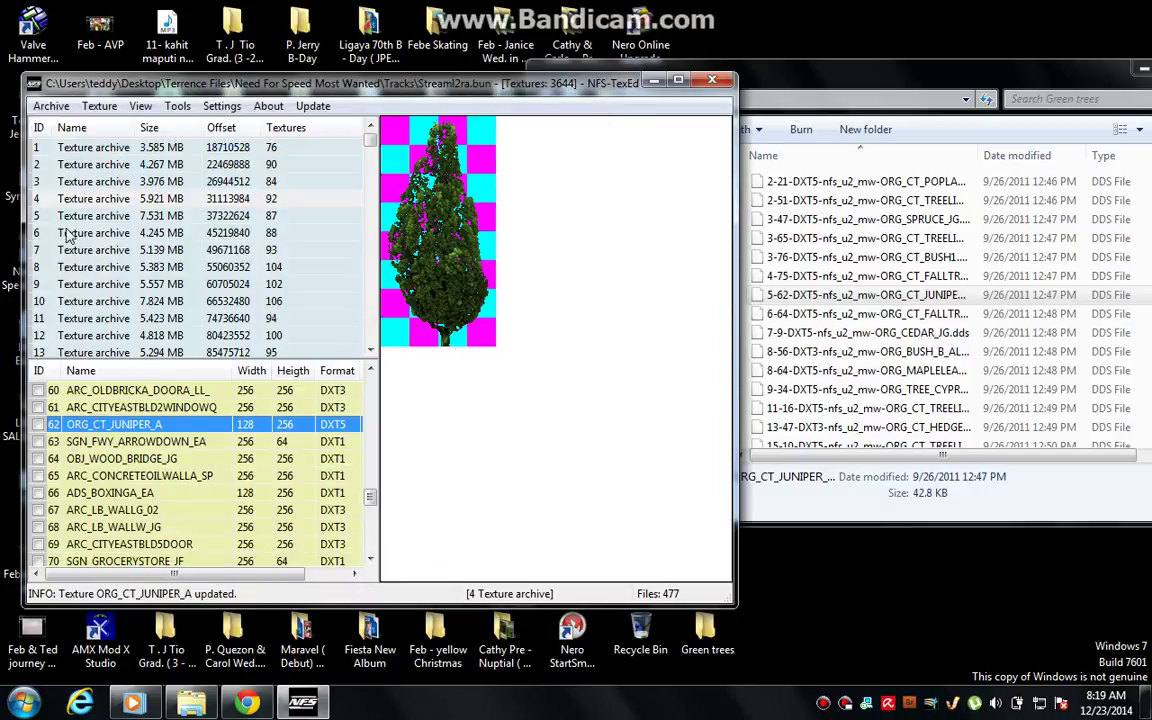
Switch to the fifth texture archive, saving the changes, and replace texture 64, ORG_CT_FALLTREETOP1, with the 6-64-DXT5 fall tree file
left_click(790, 313)
left_click(90, 220)
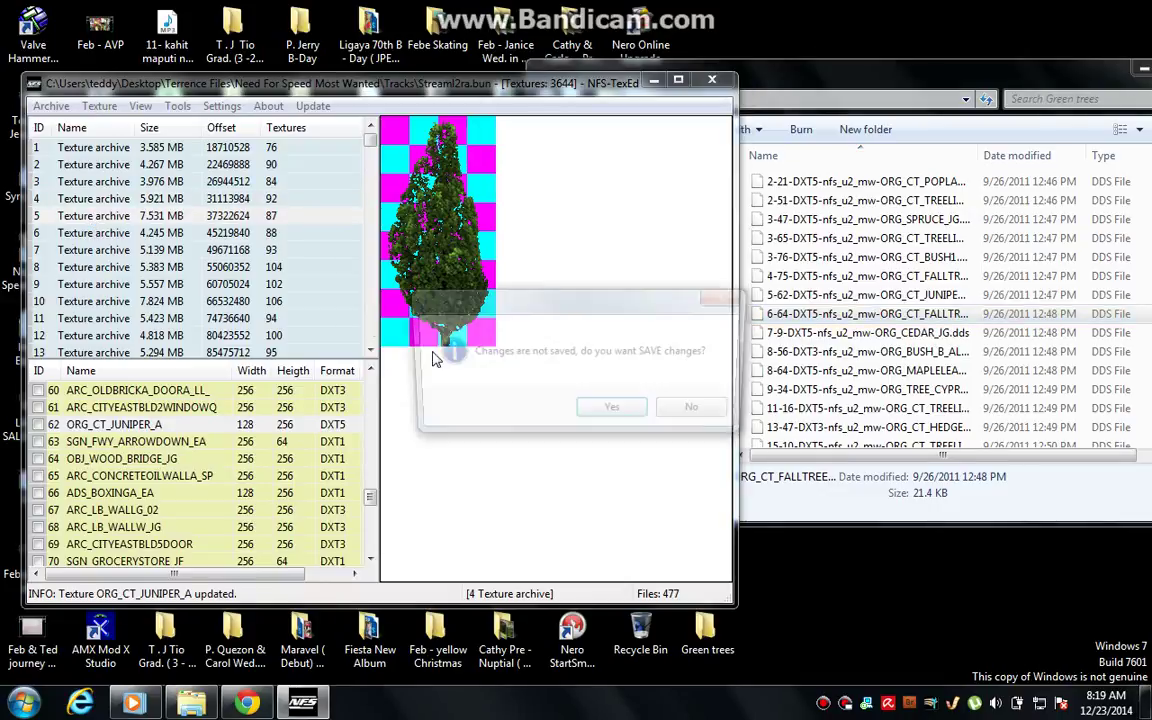
left_click(612, 412)
left_click(180, 412)
scroll(200, 458, "down", 10)
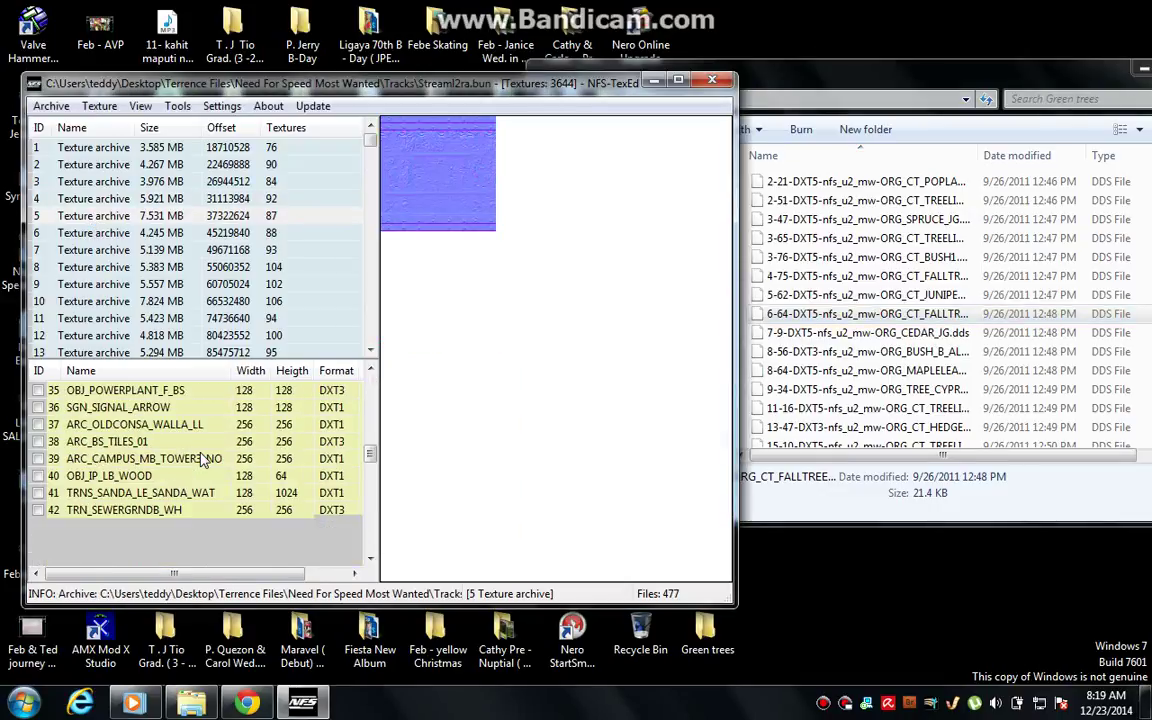
scroll(200, 458, "down", 5)
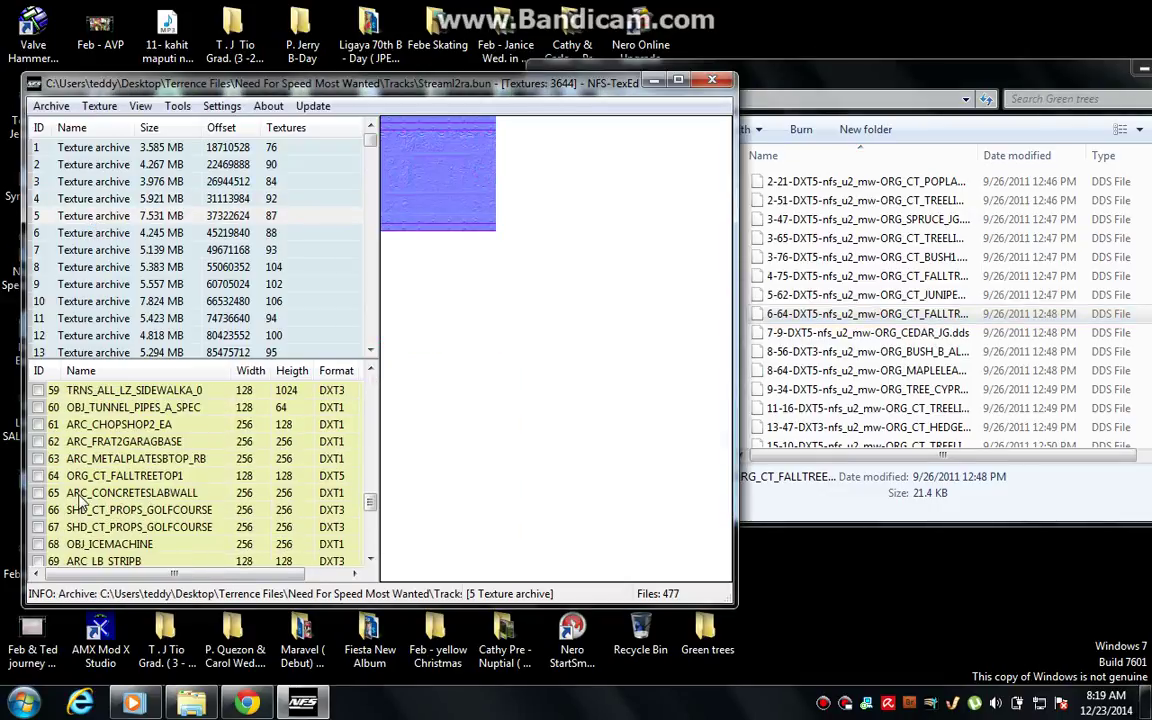
left_click(90, 476)
left_click(820, 88)
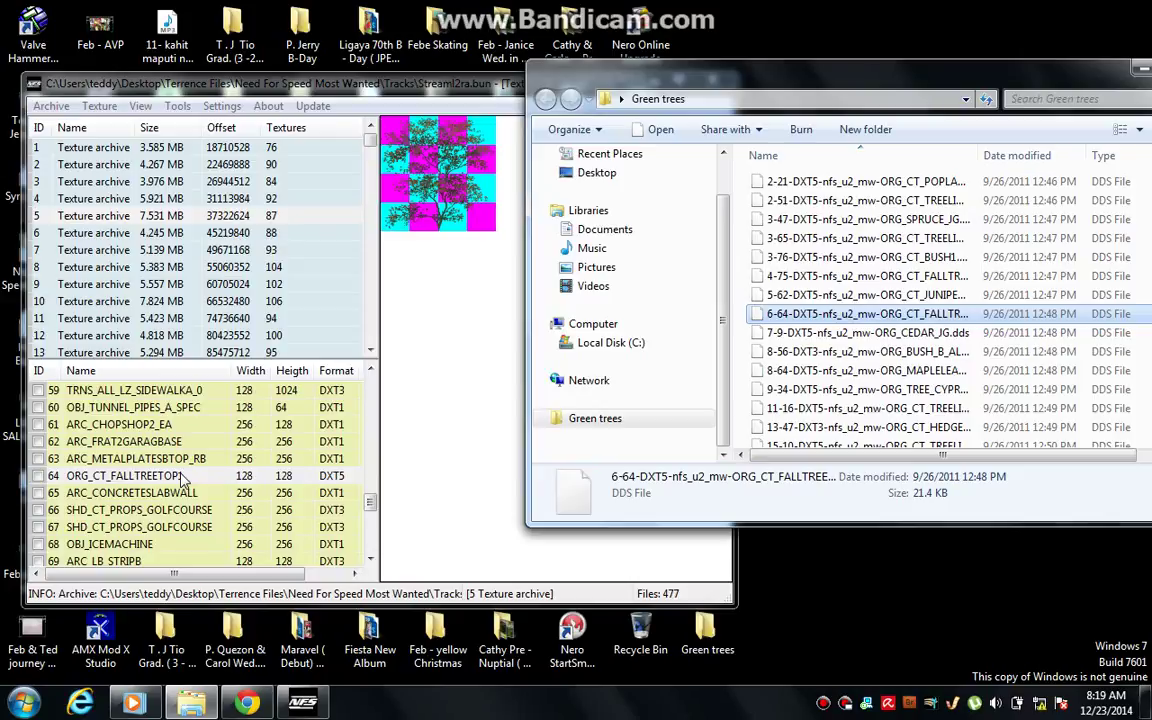
left_click(163, 484)
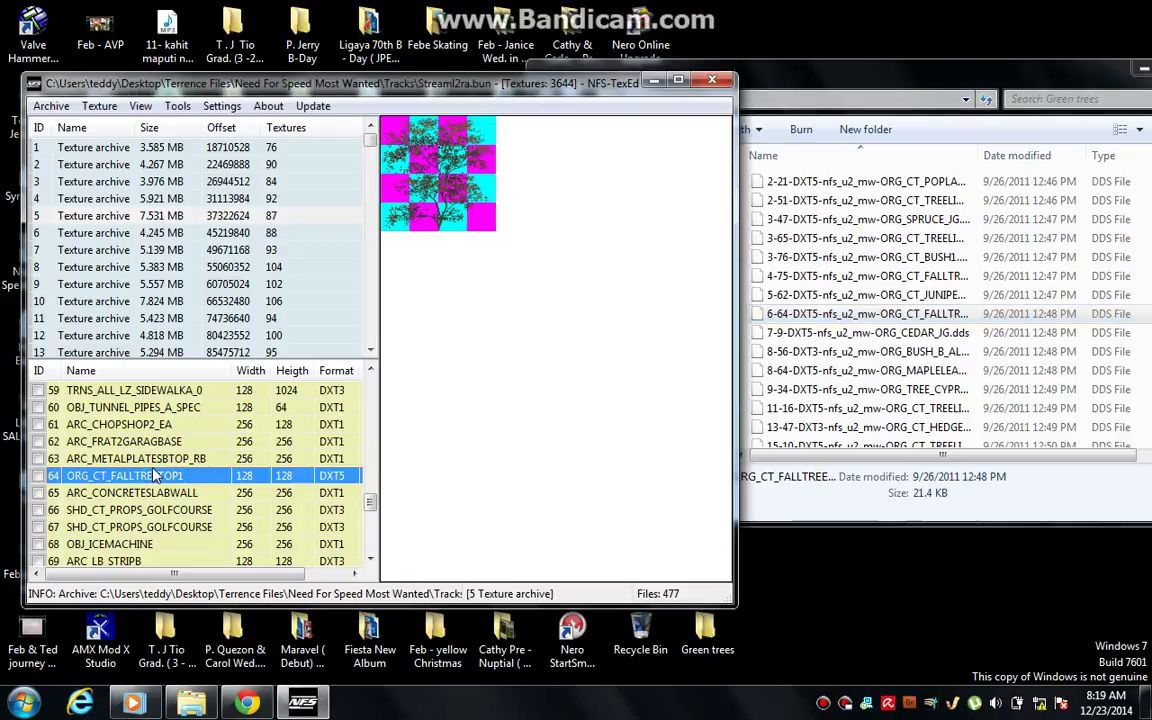
left_click(99, 106)
left_click(308, 230)
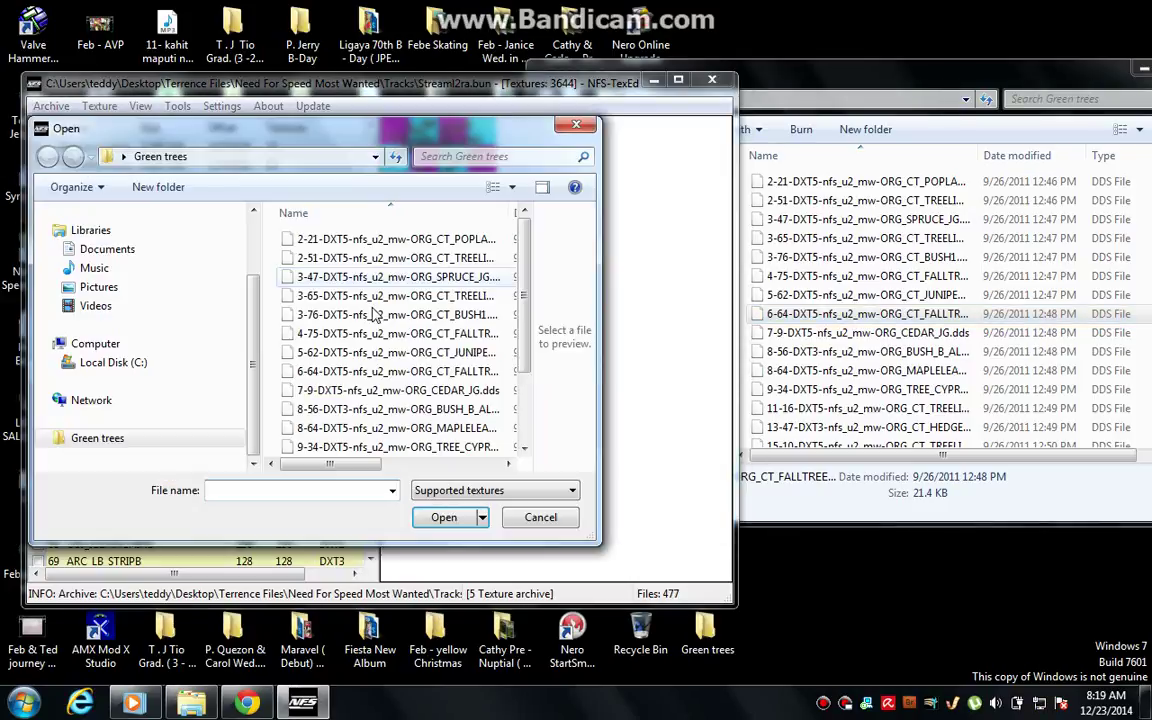
double_click(348, 372)
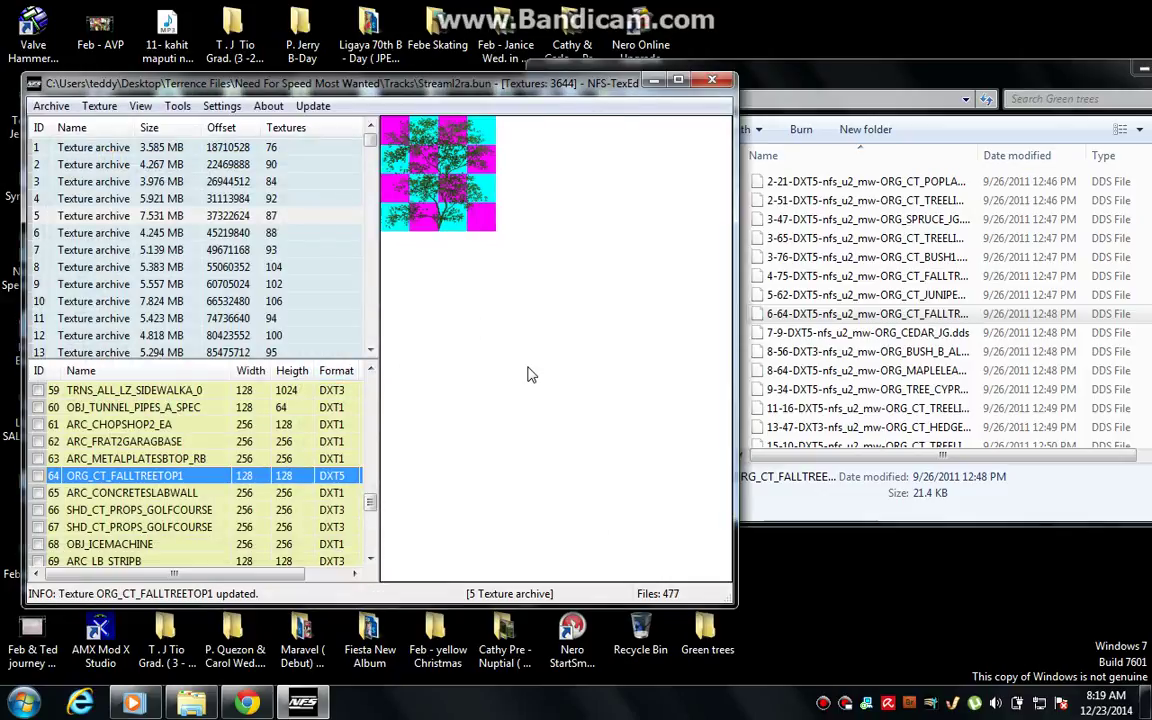
Switch to the sixth texture archive, saving the changes, and replace texture 9, ORG_CEDAR_JG, with the 7-9-DXT5 cedar file
left_click(64, 231)
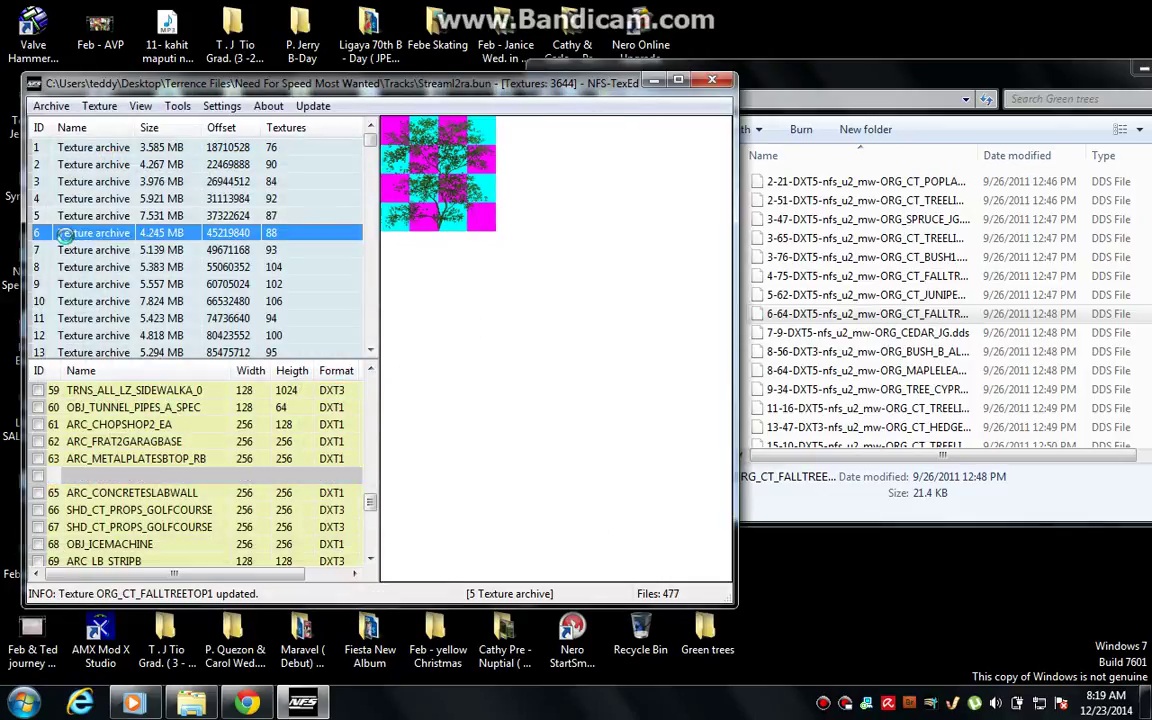
left_click(616, 414)
left_click(128, 491)
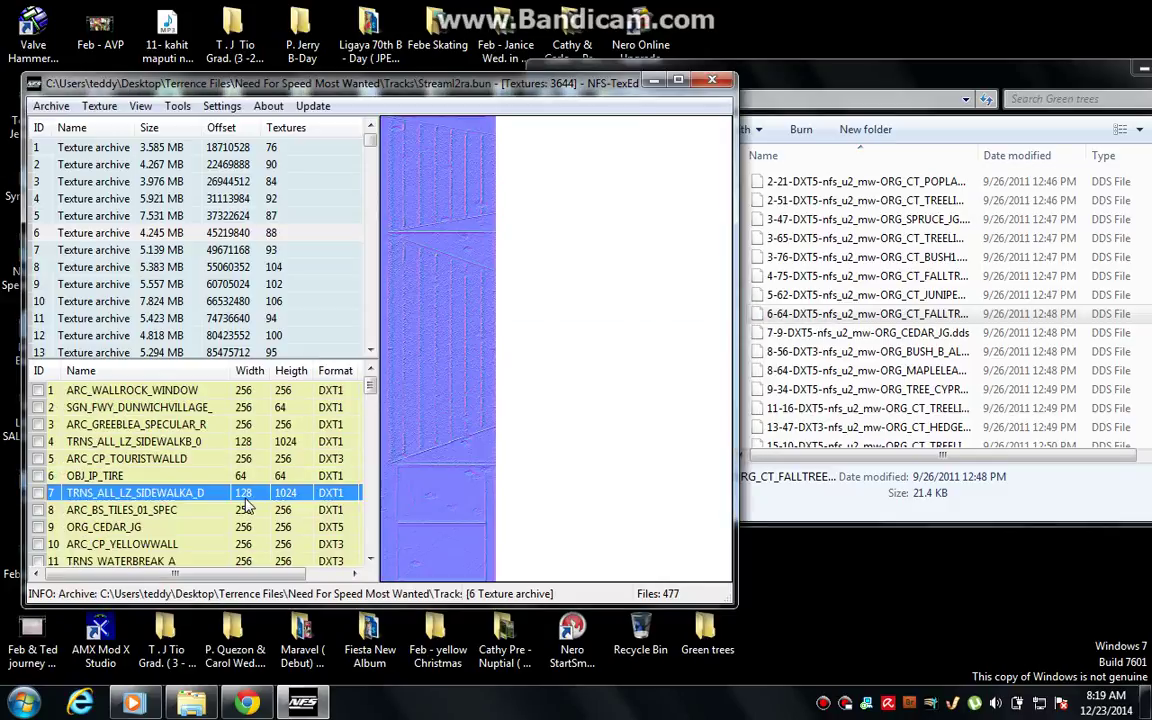
scroll(128, 491, "down", 2)
scroll(128, 491, "up", 2)
left_click(108, 527)
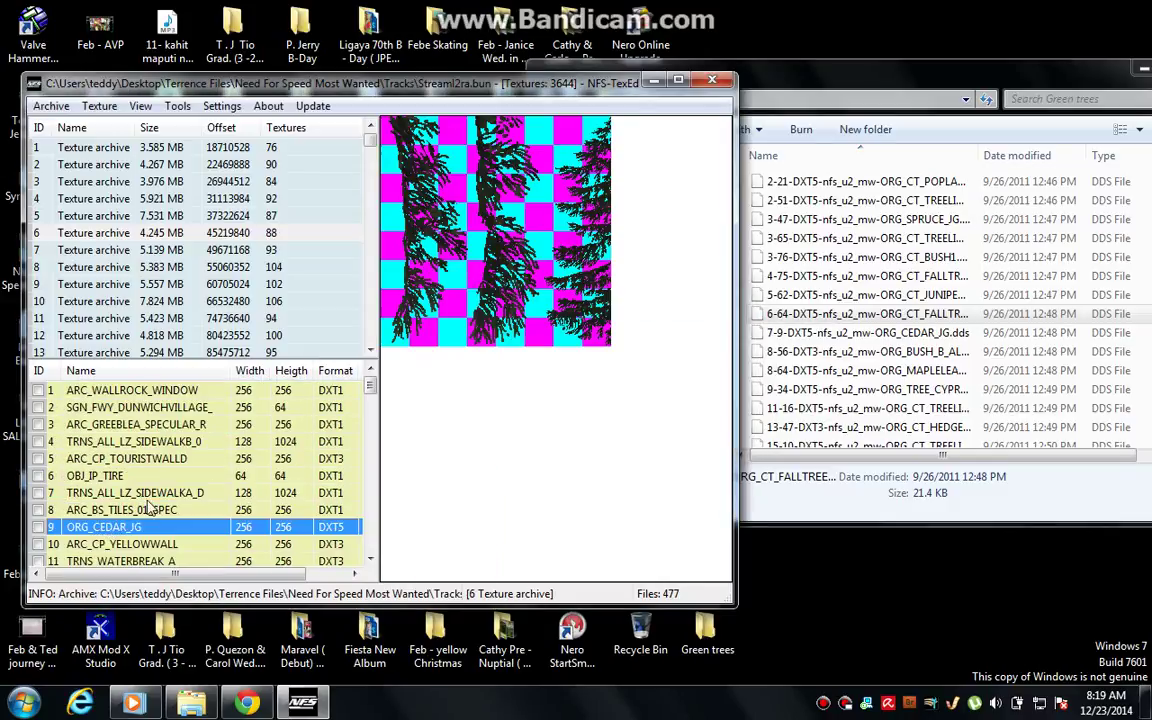
left_click(848, 77)
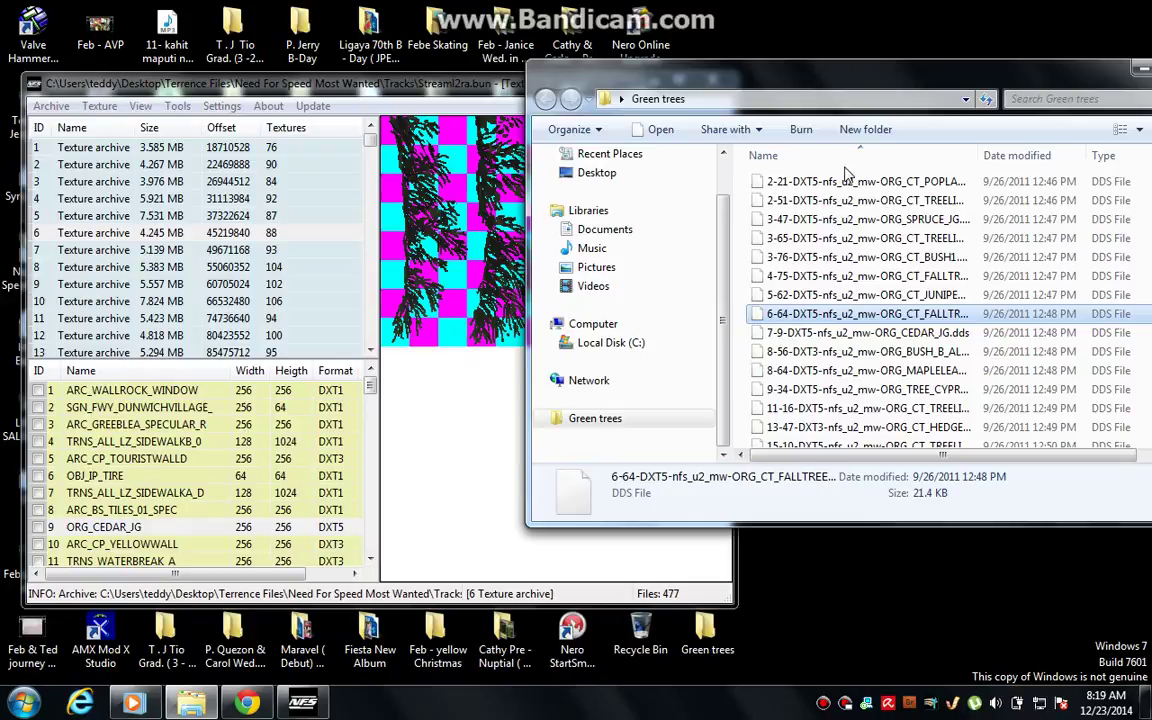
left_click(816, 334)
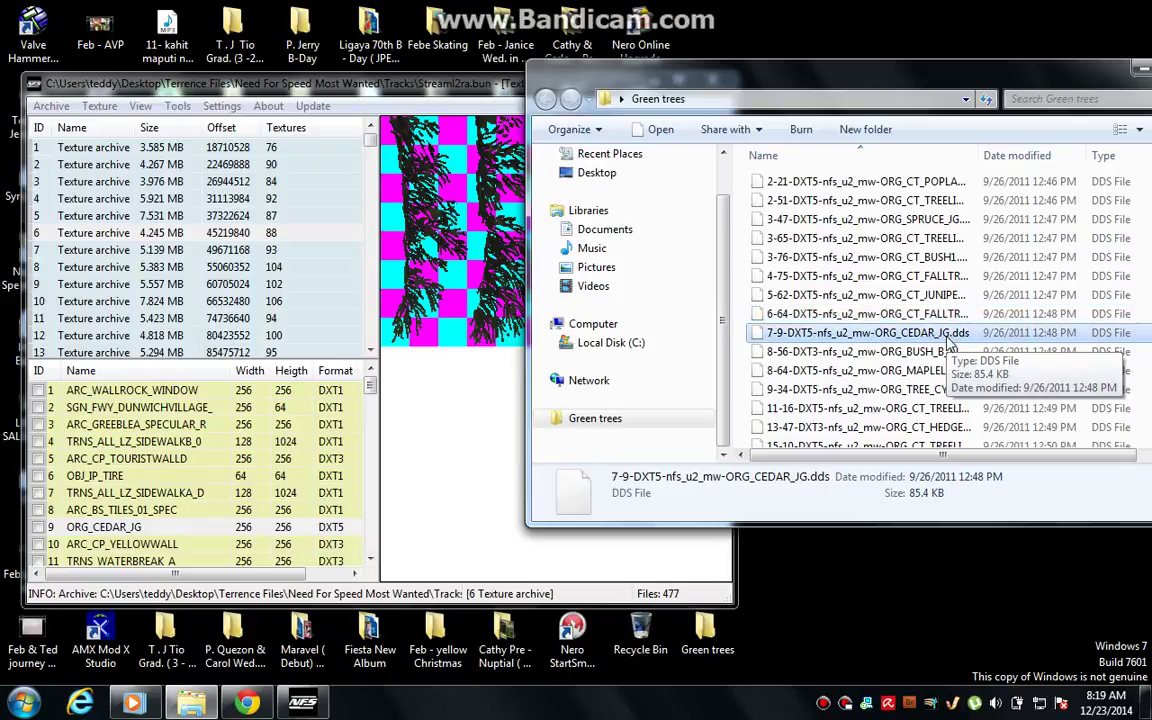
left_click(135, 529)
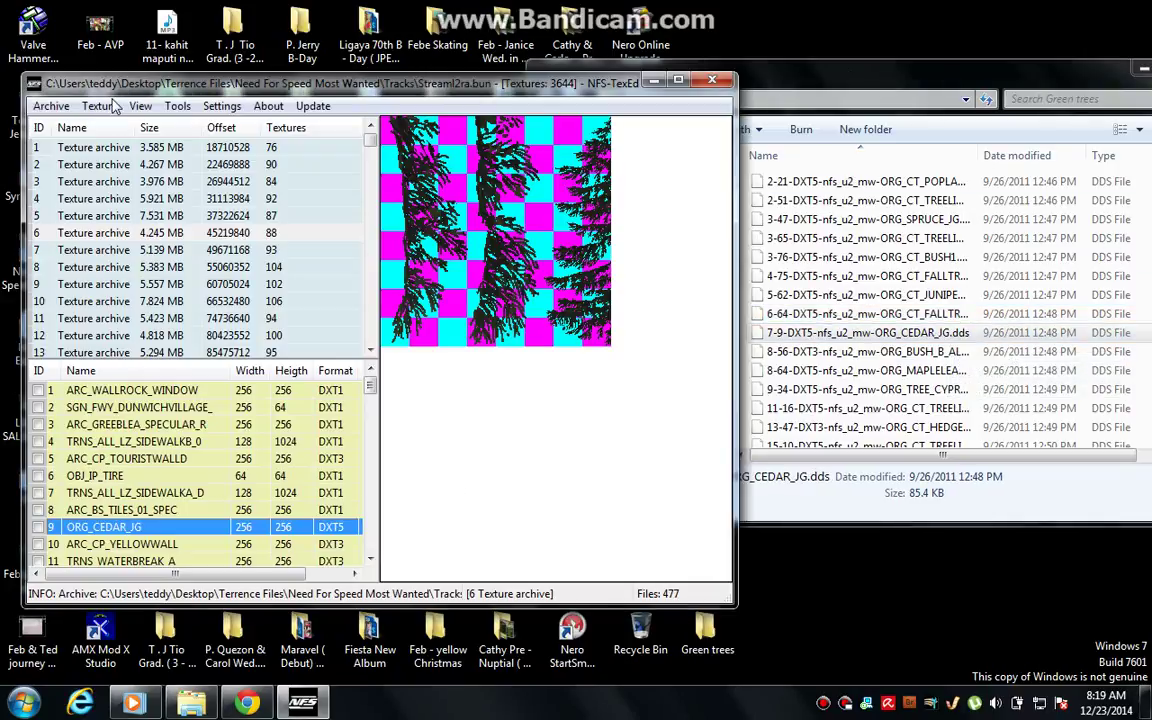
left_click(100, 107)
left_click(122, 124)
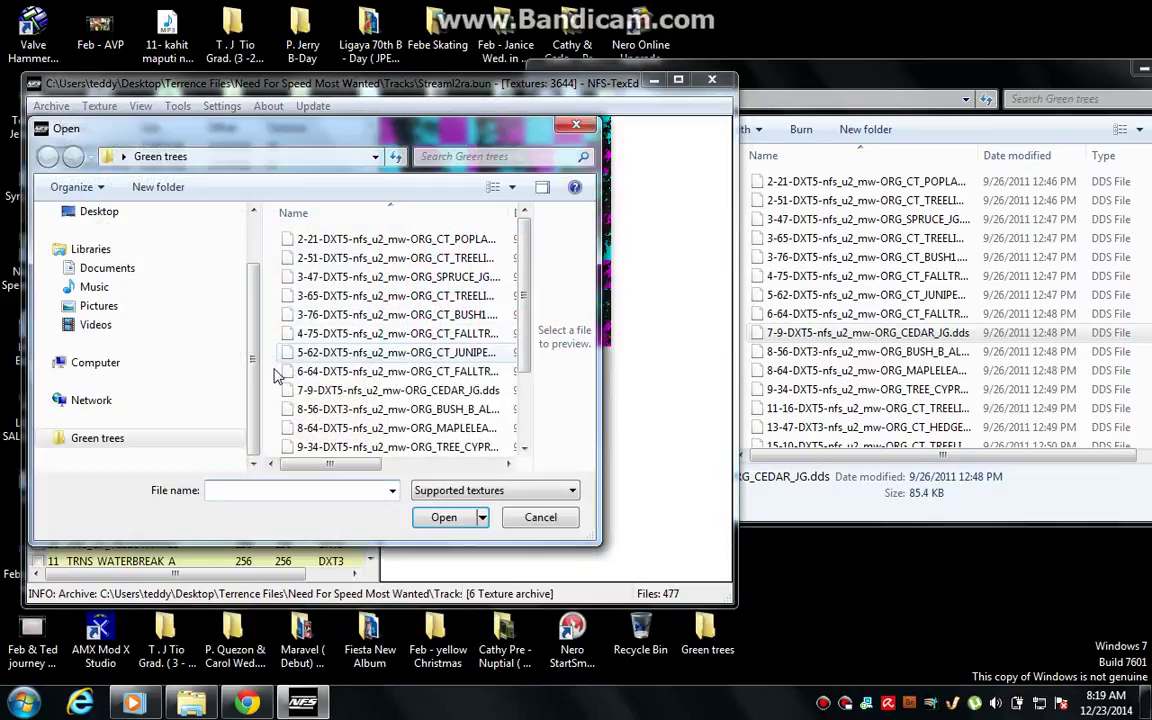
double_click(330, 392)
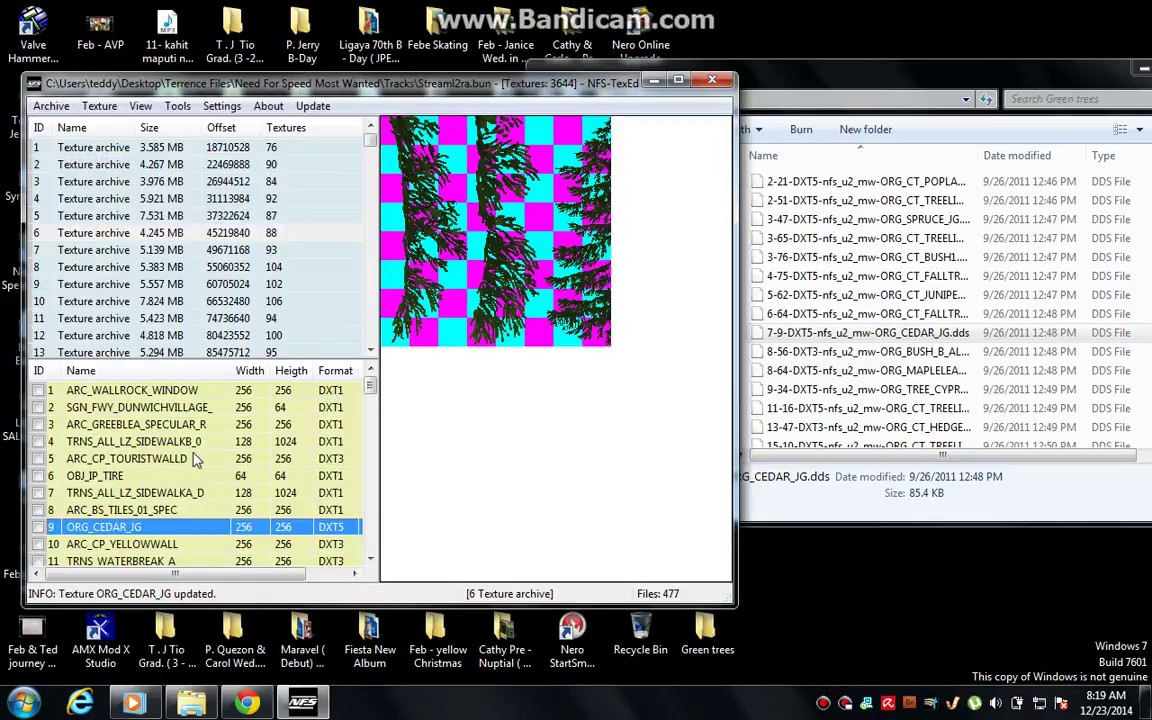
Switch to the seventh texture archive, saving the changes, and replace texture 56, ORG_BUSH_B_AL, with the 8-56-DXT3 bush file
left_click(79, 251)
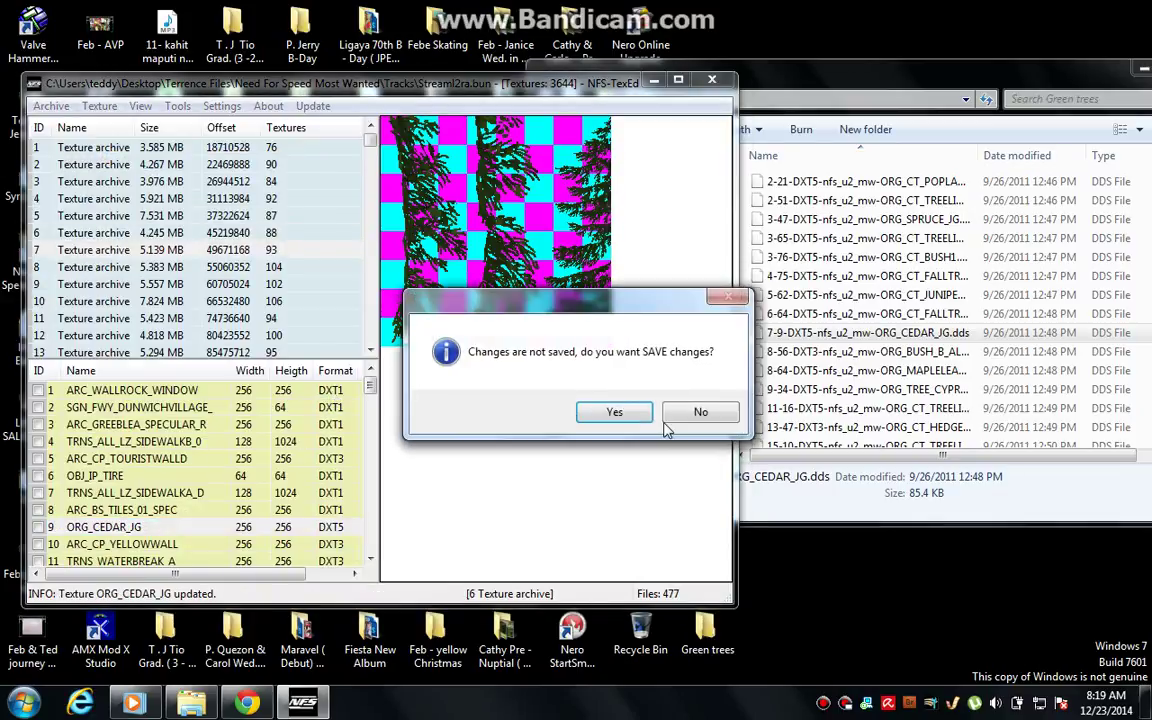
left_click(590, 418)
scroll(170, 480, "down", 16)
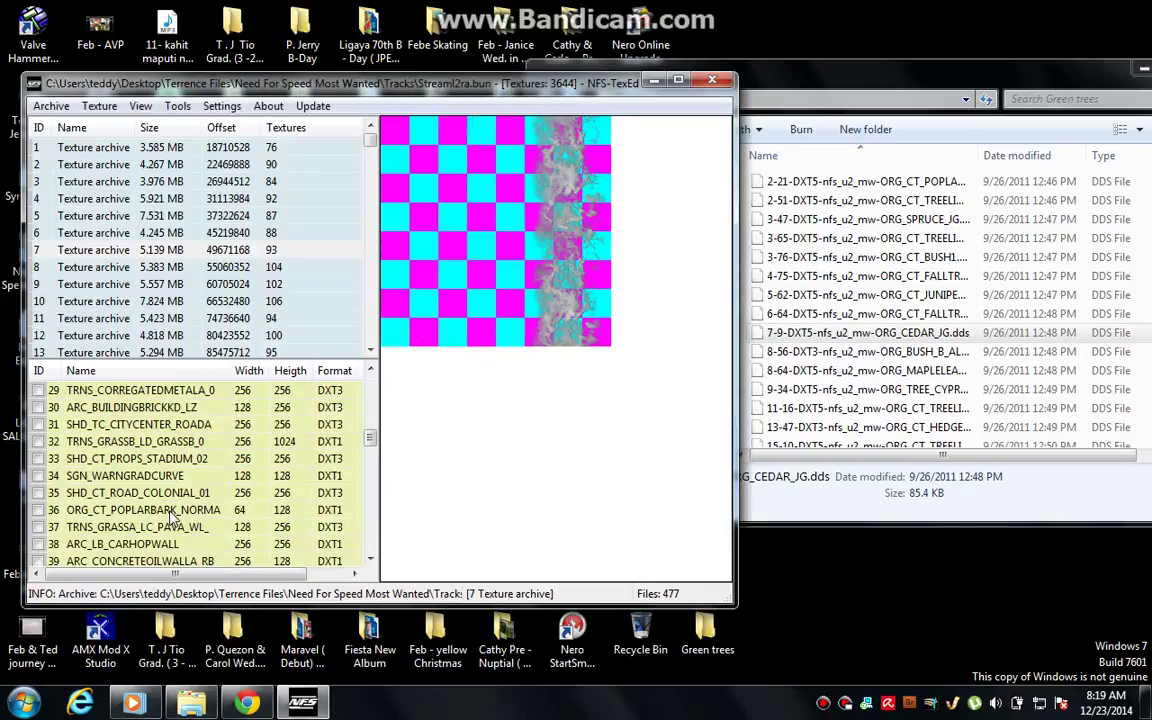
left_click(104, 495)
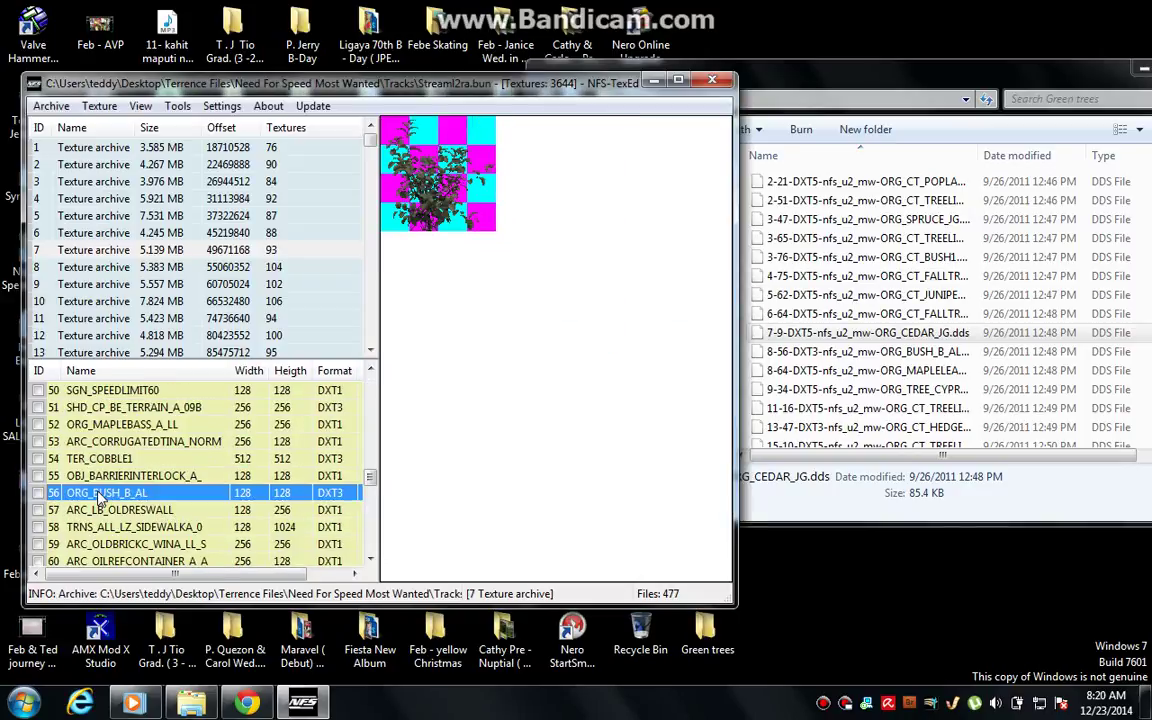
left_click(766, 371)
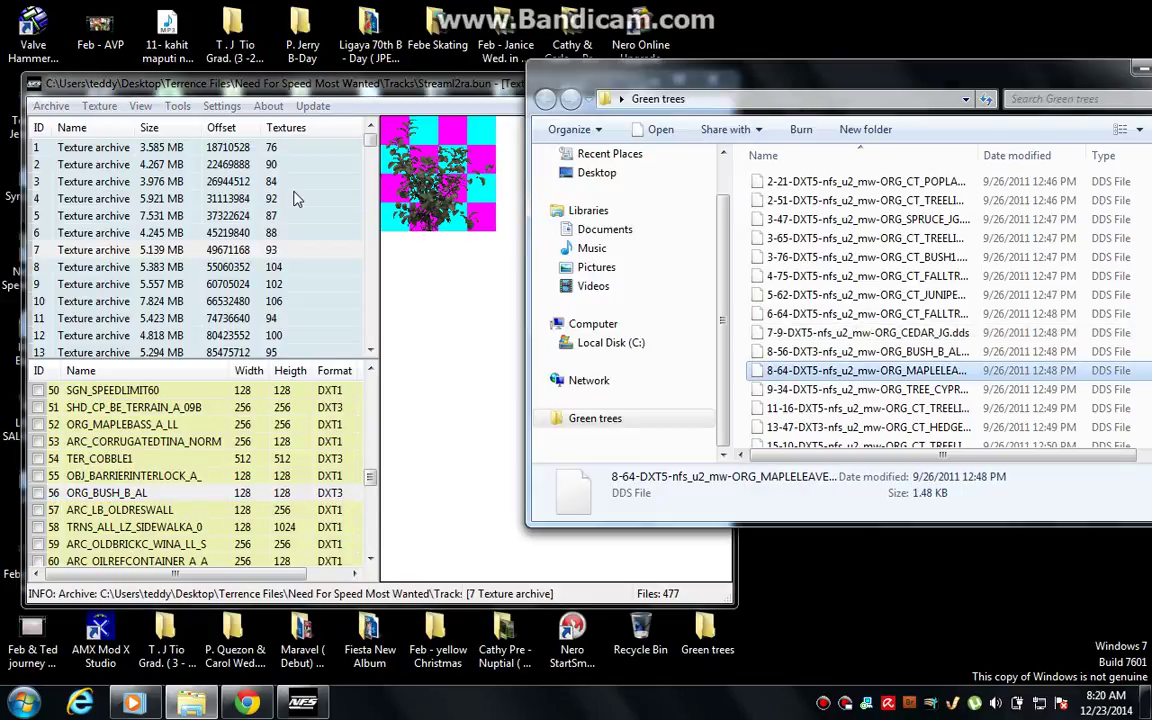
left_click(100, 106)
left_click(117, 124)
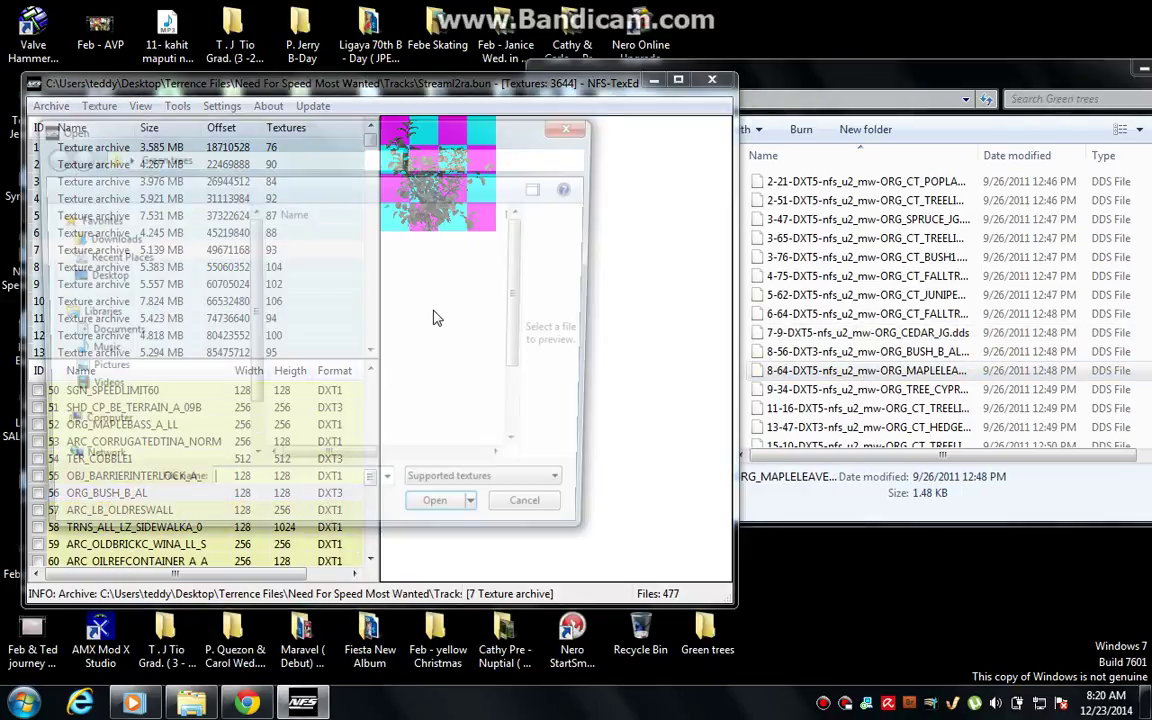
double_click(347, 410)
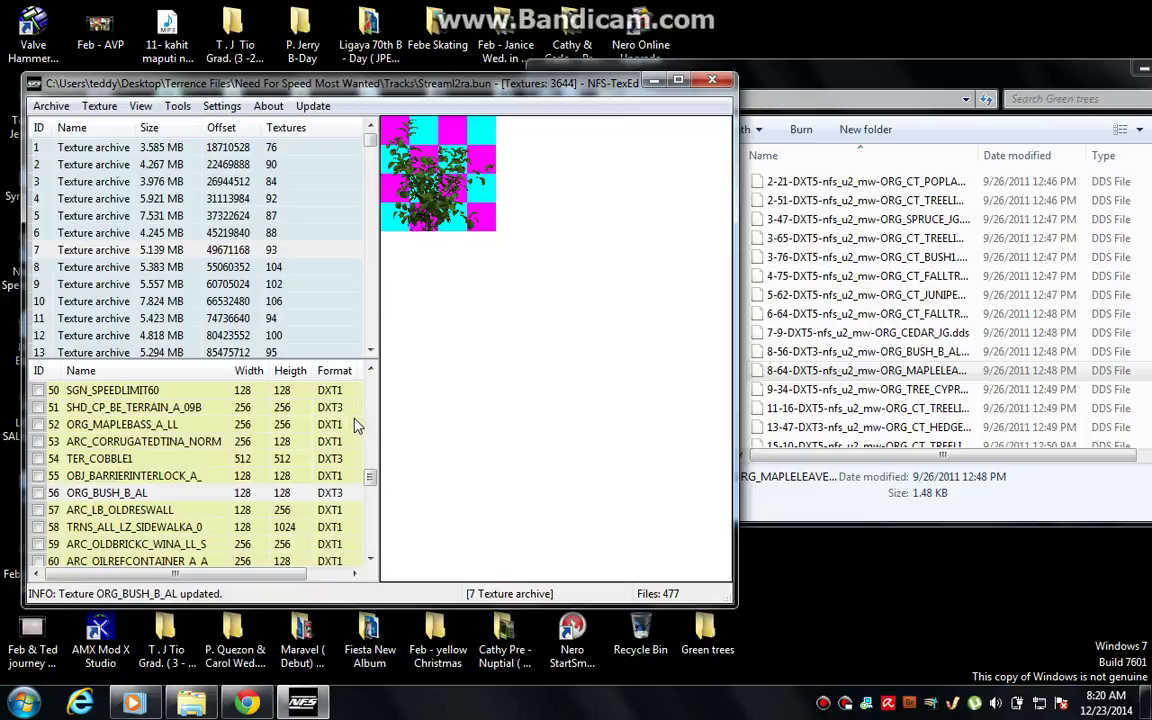
Replace texture 64, ORG_MAPLELEAVES, in the seventh archive with the 8-64-DXT5 maple leaves file
left_click(815, 87)
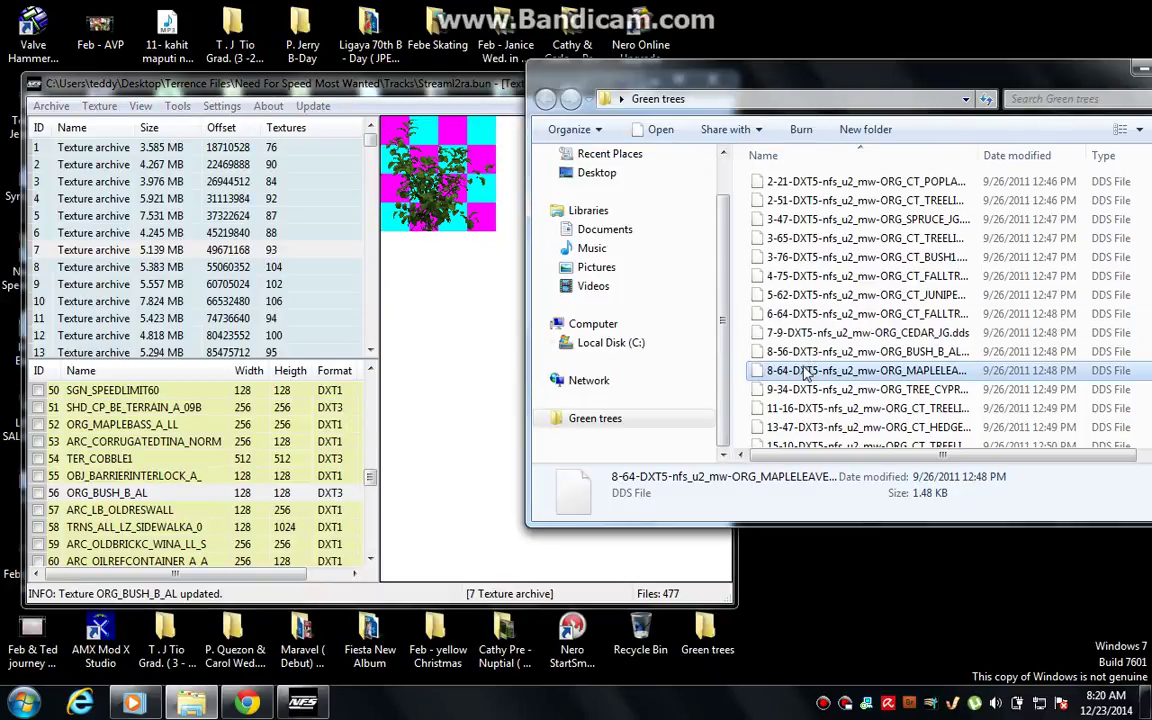
left_click(287, 90)
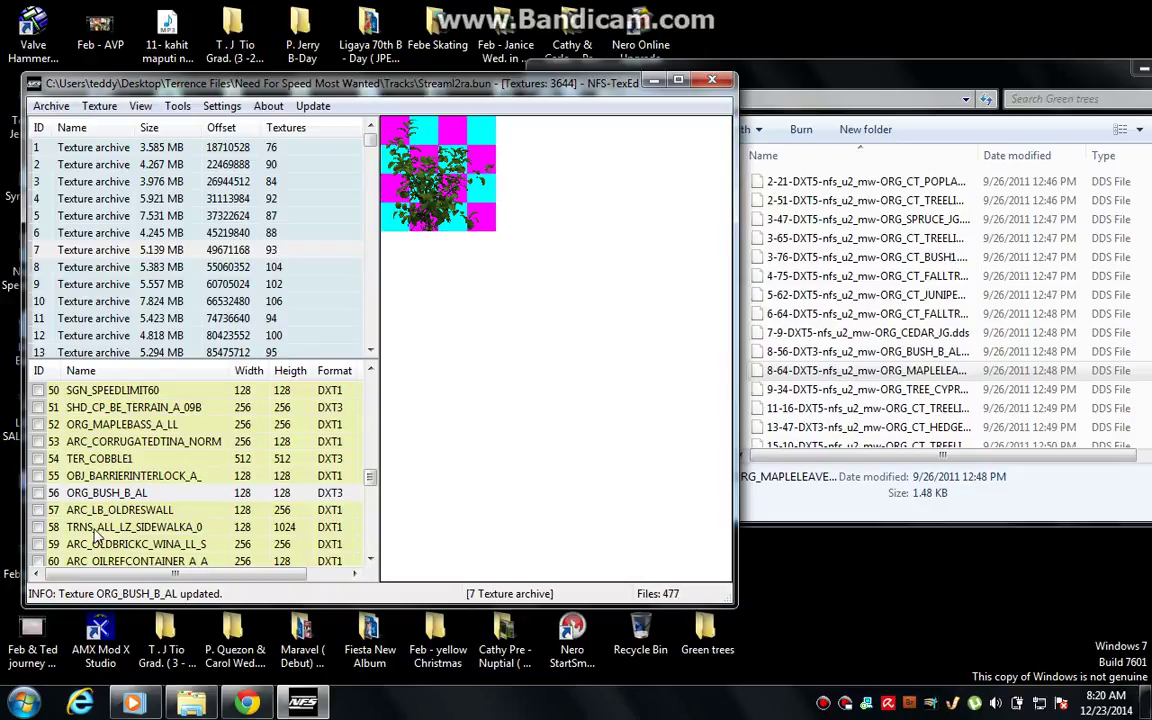
left_click(95, 529)
scroll(92, 540, "down", 2)
left_click(77, 530)
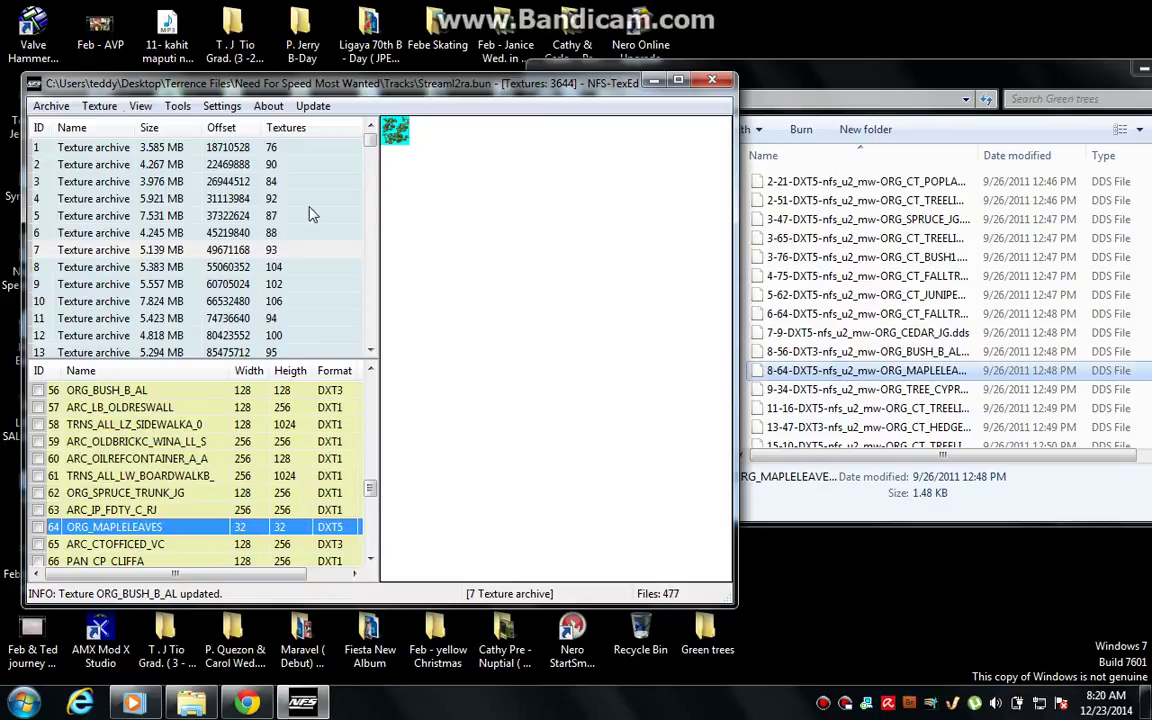
left_click(99, 106)
left_click(121, 124)
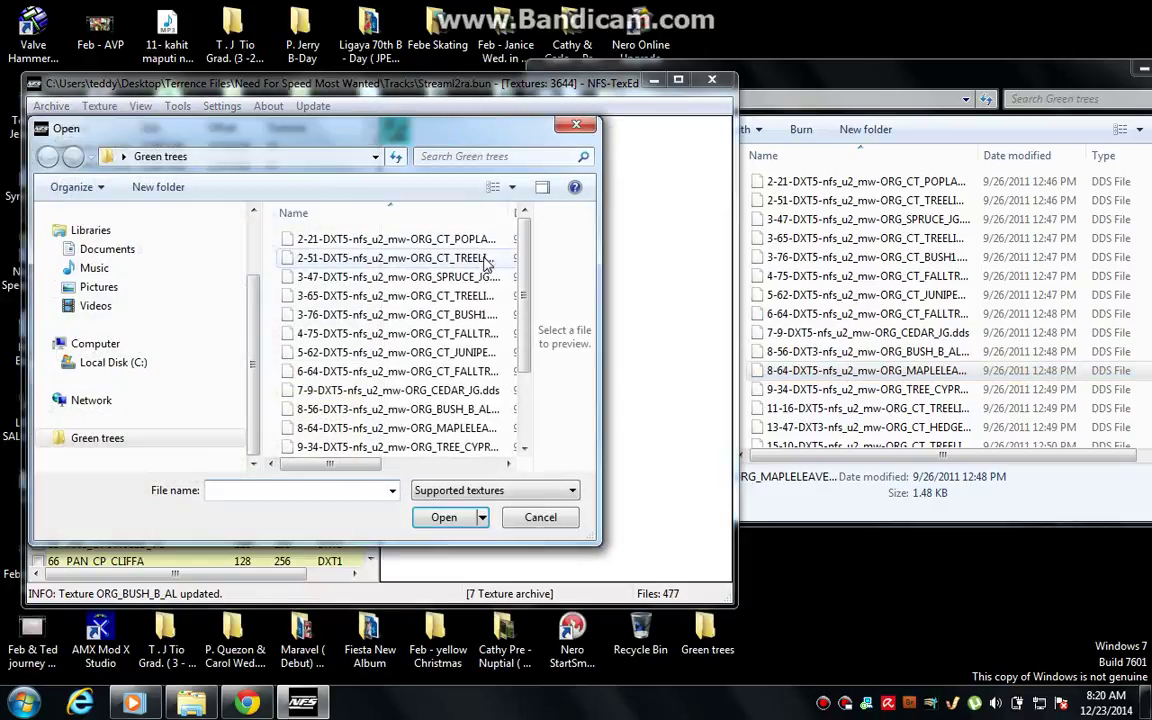
double_click(358, 428)
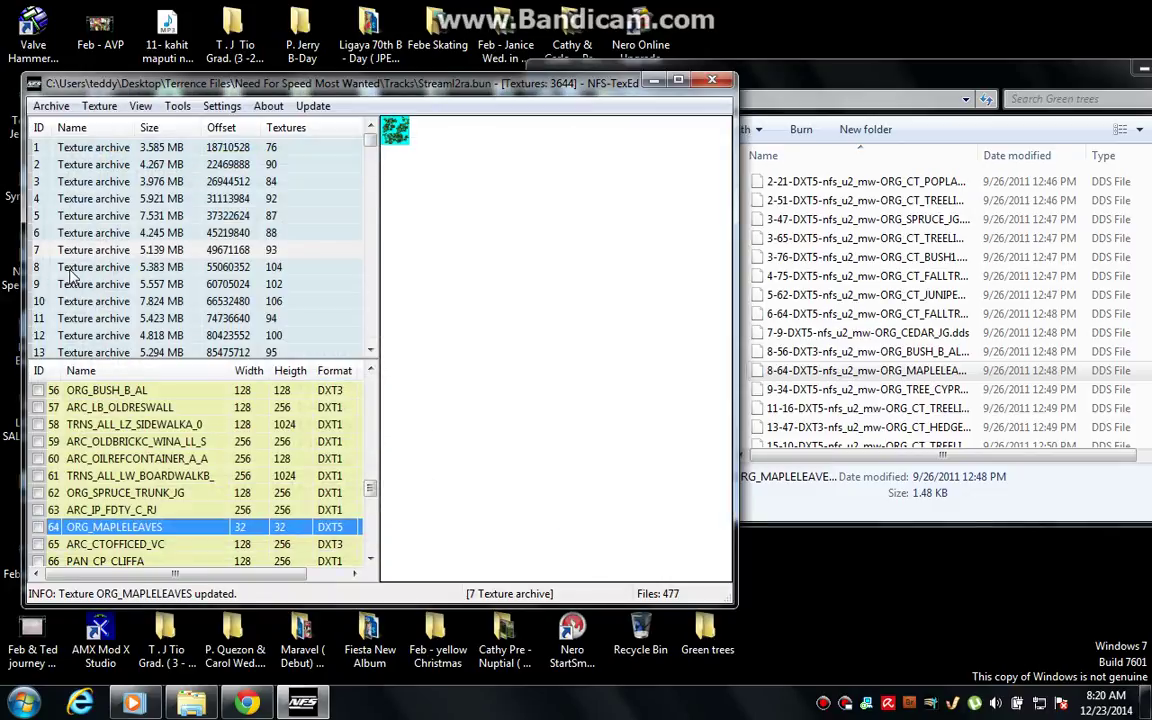
Switch to the eighth texture archive, saving the changes, and replace texture 34, ORG_TREE_CYPRESS, with the 9-34-DXT5 cypress file
left_click(70, 268)
key("Return")
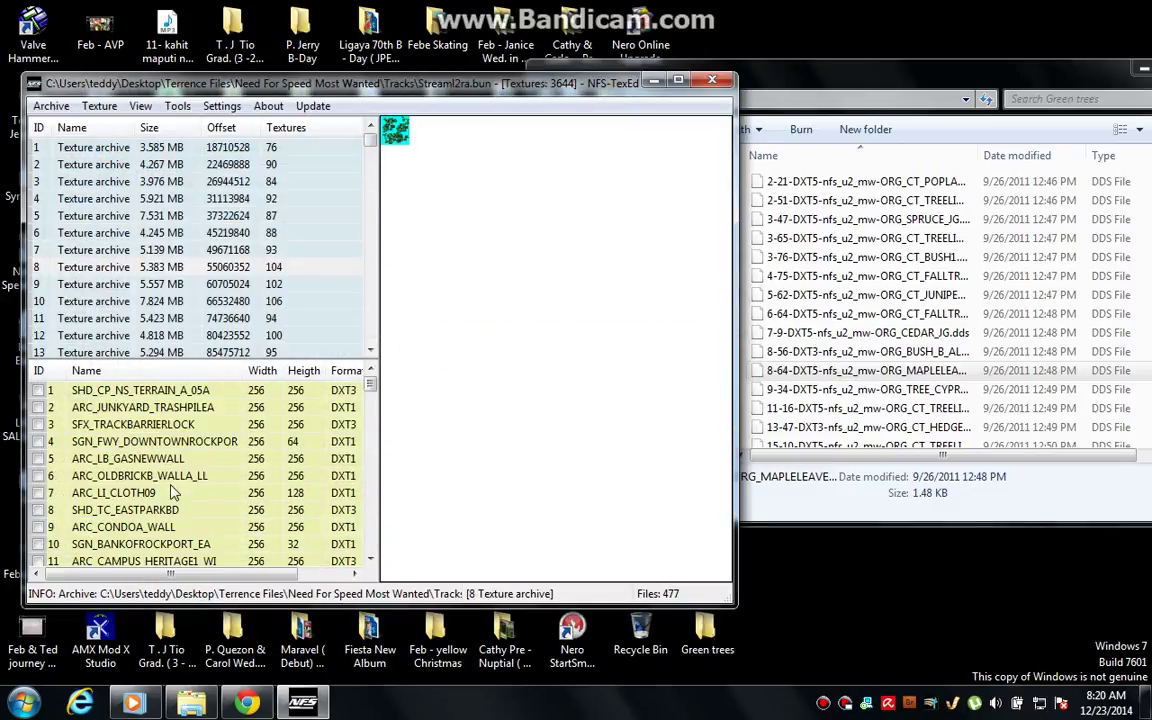
left_click(172, 492)
scroll(150, 510, "down", 8)
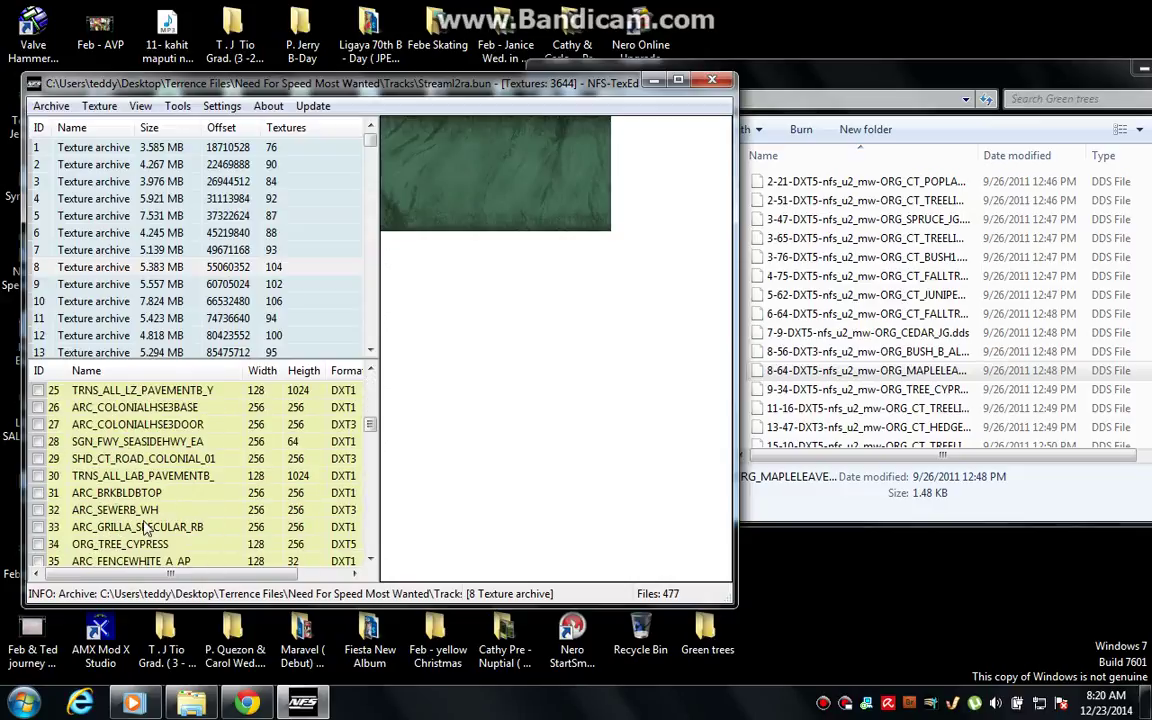
left_click(130, 544)
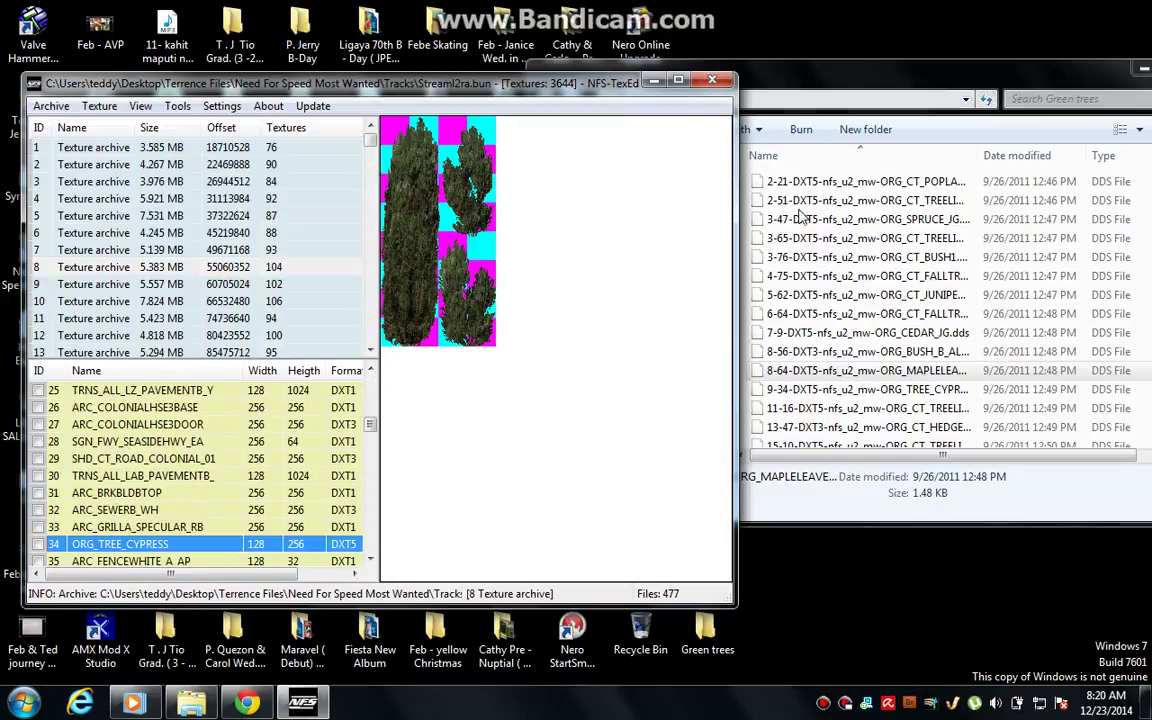
left_click(812, 122)
left_click(955, 390)
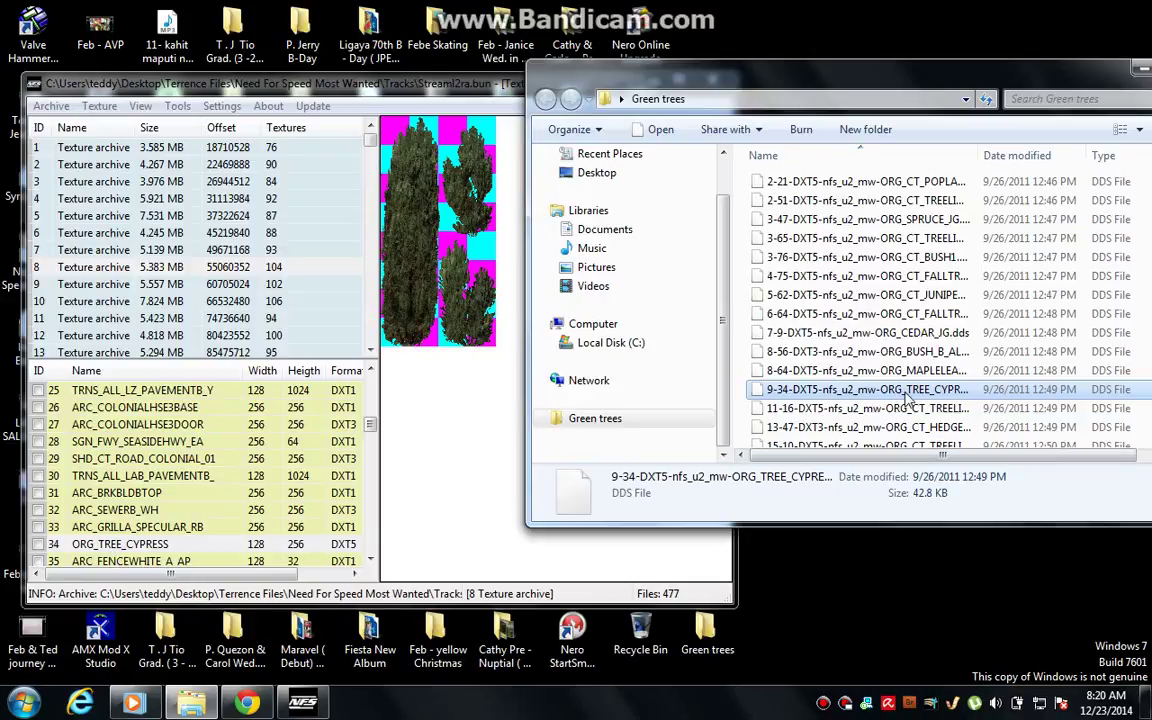
left_click(108, 546)
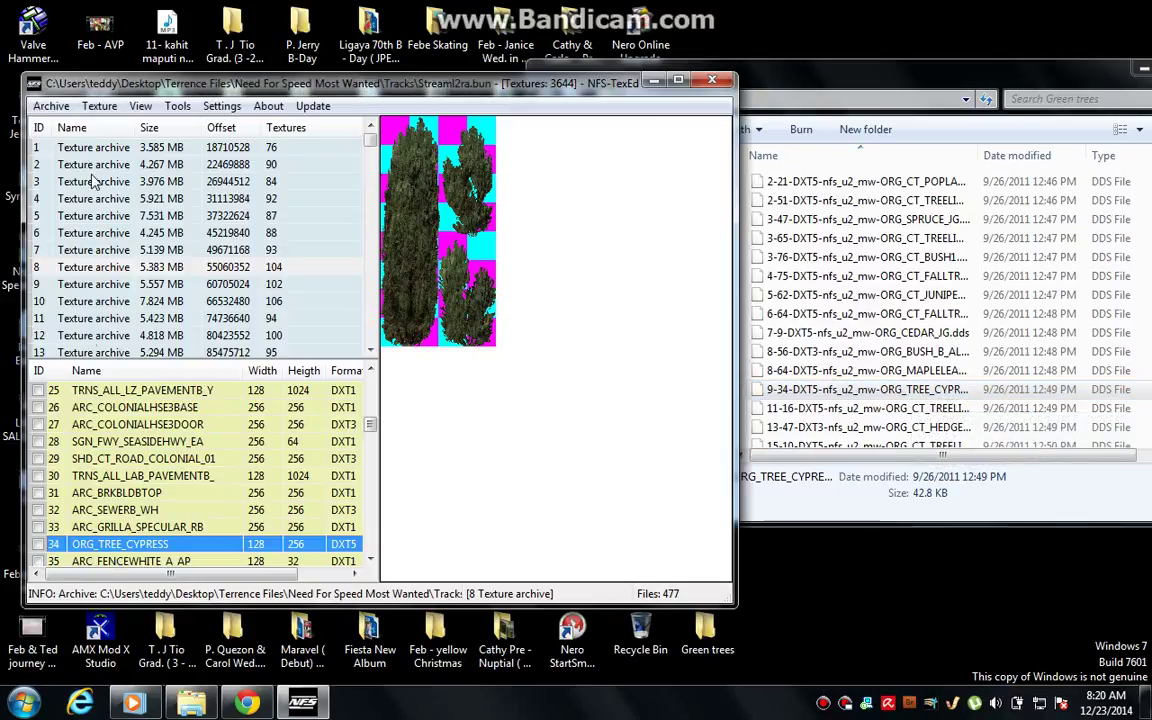
left_click(99, 106)
left_click(121, 127)
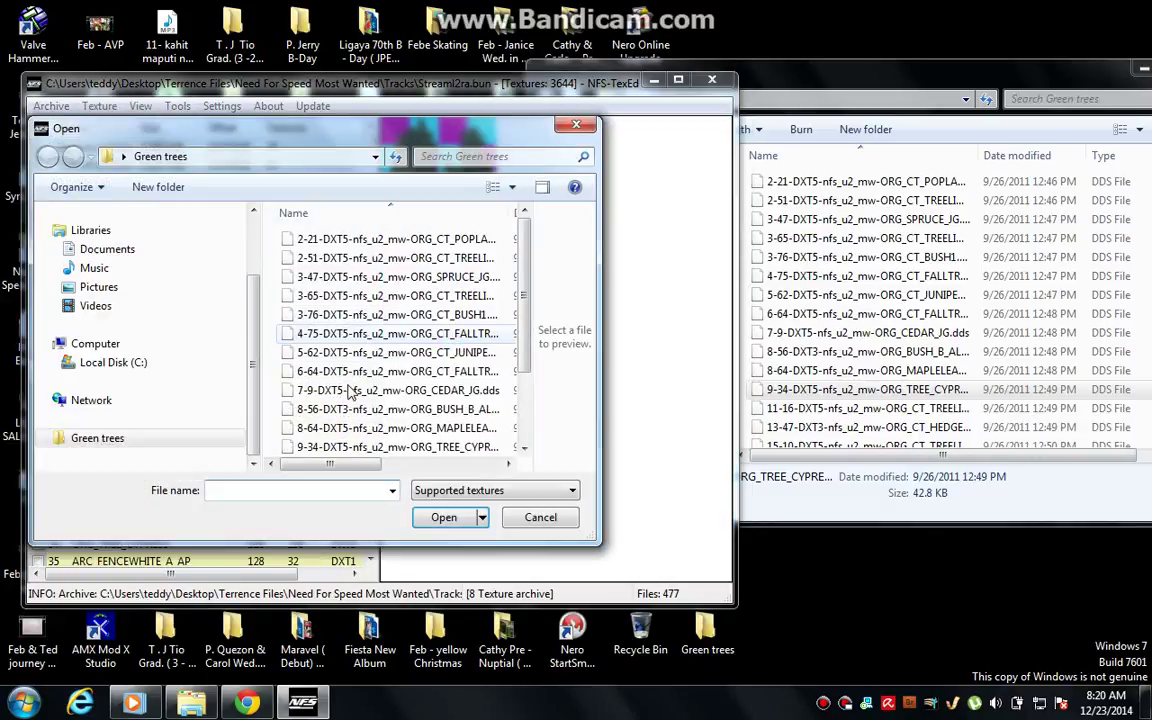
double_click(336, 445)
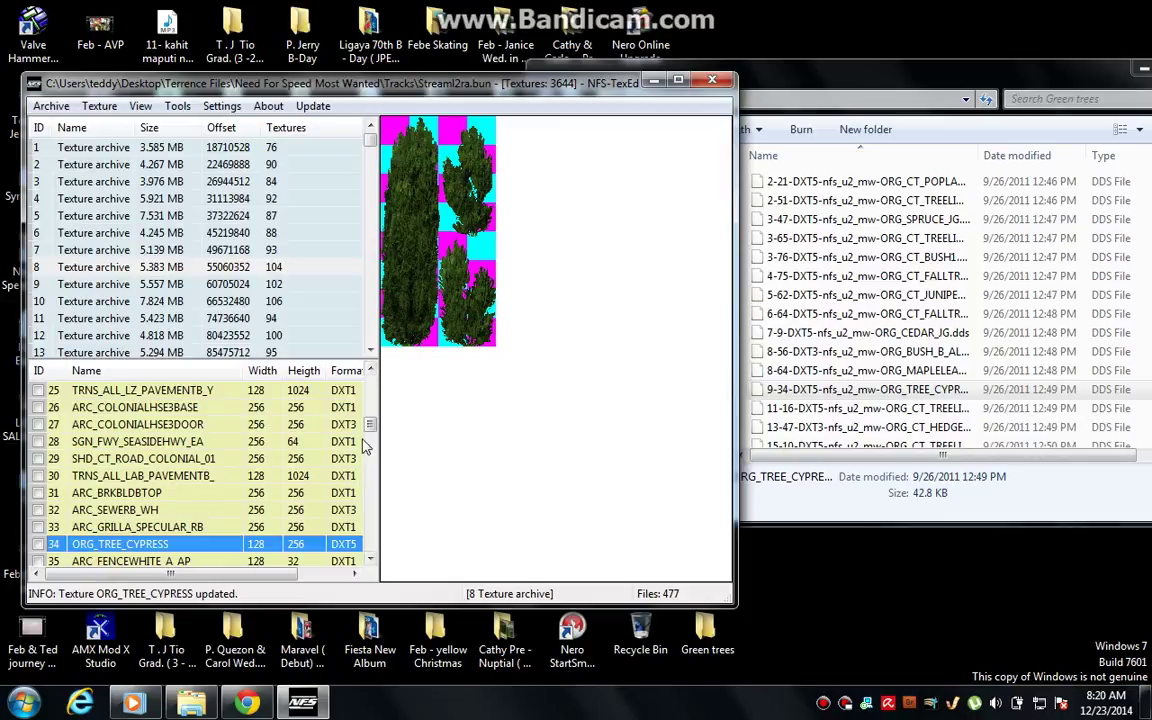
Switch to the tenth texture archive, saving the changes, and replace texture 16, ORG_CT_TREELINE_FIR_512, with the 11-16-DXT5 treeline file
left_click(828, 409)
scroll(820, 405, "down", 1)
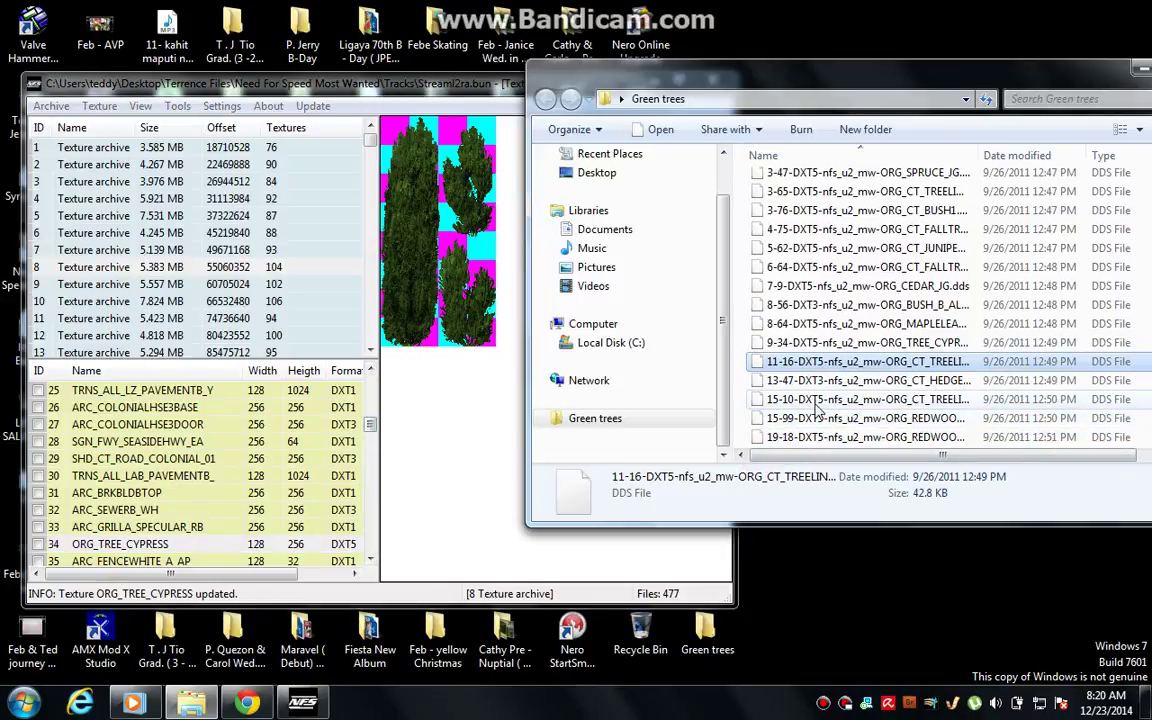
left_click(68, 303)
left_click(608, 410)
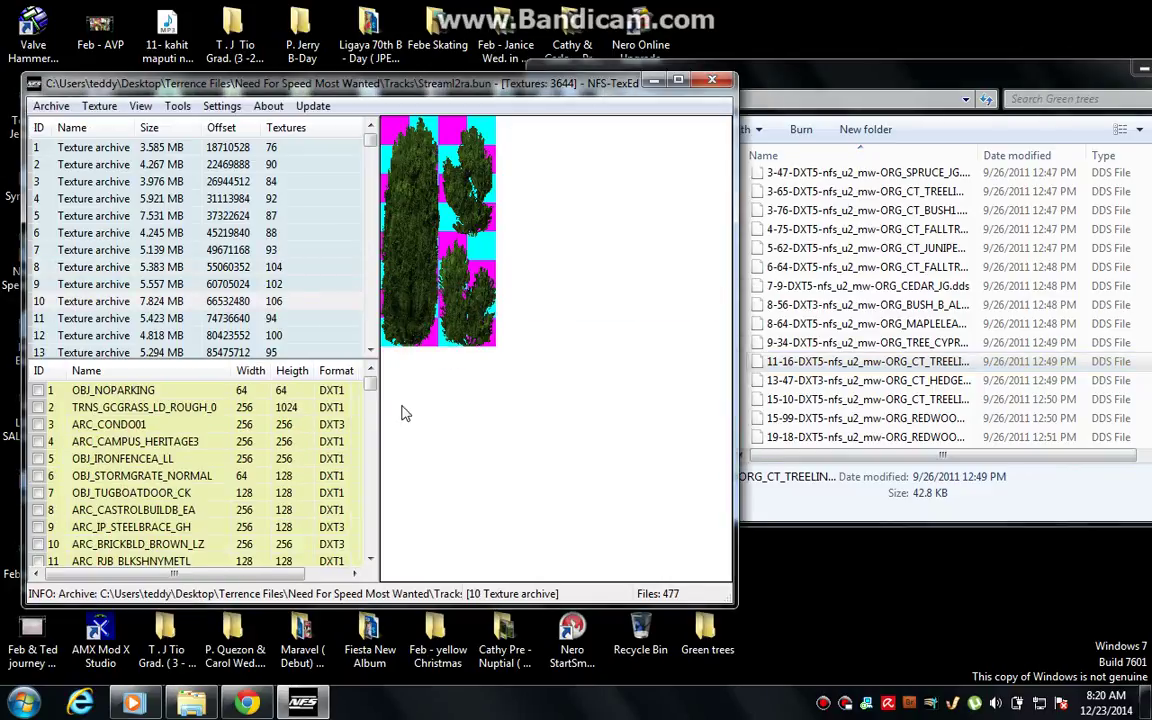
left_click_drag(368, 390, 372, 407)
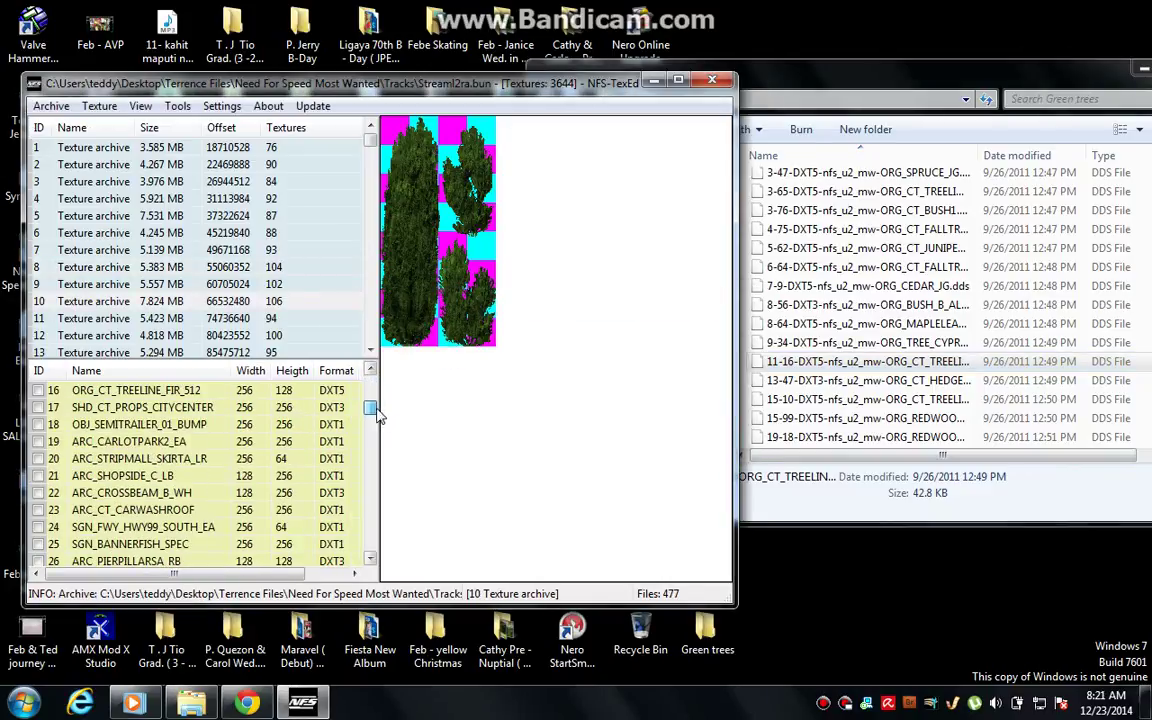
left_click(150, 394)
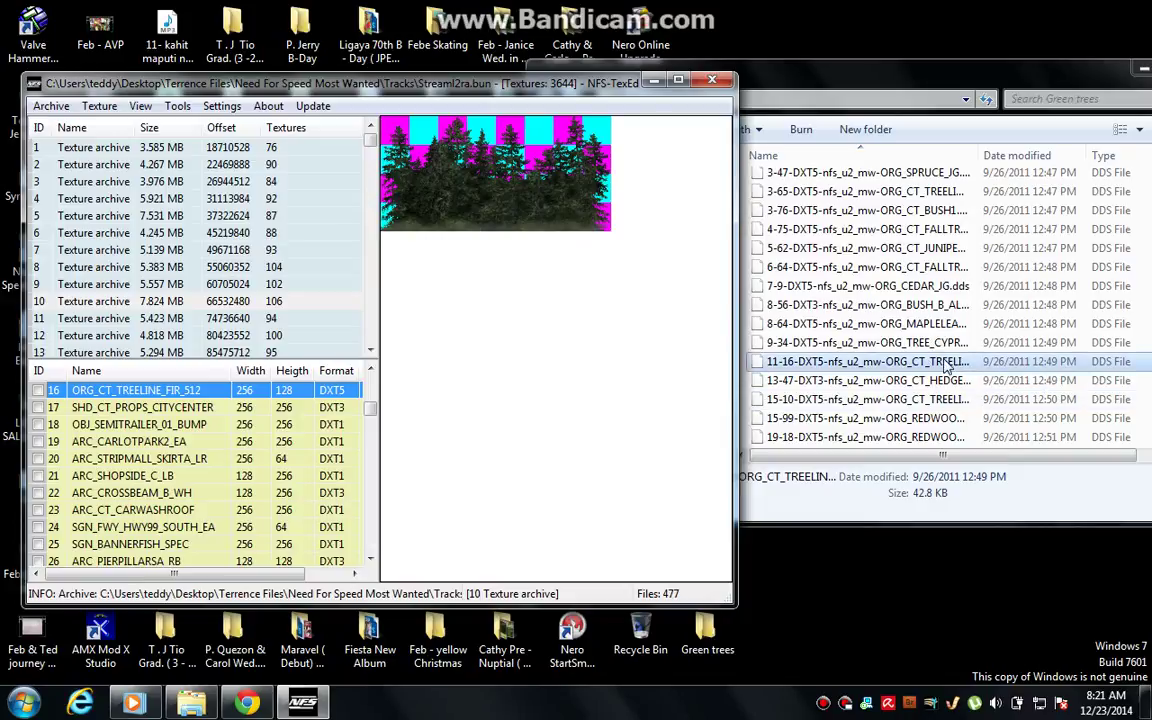
left_click(99, 106)
left_click(105, 128)
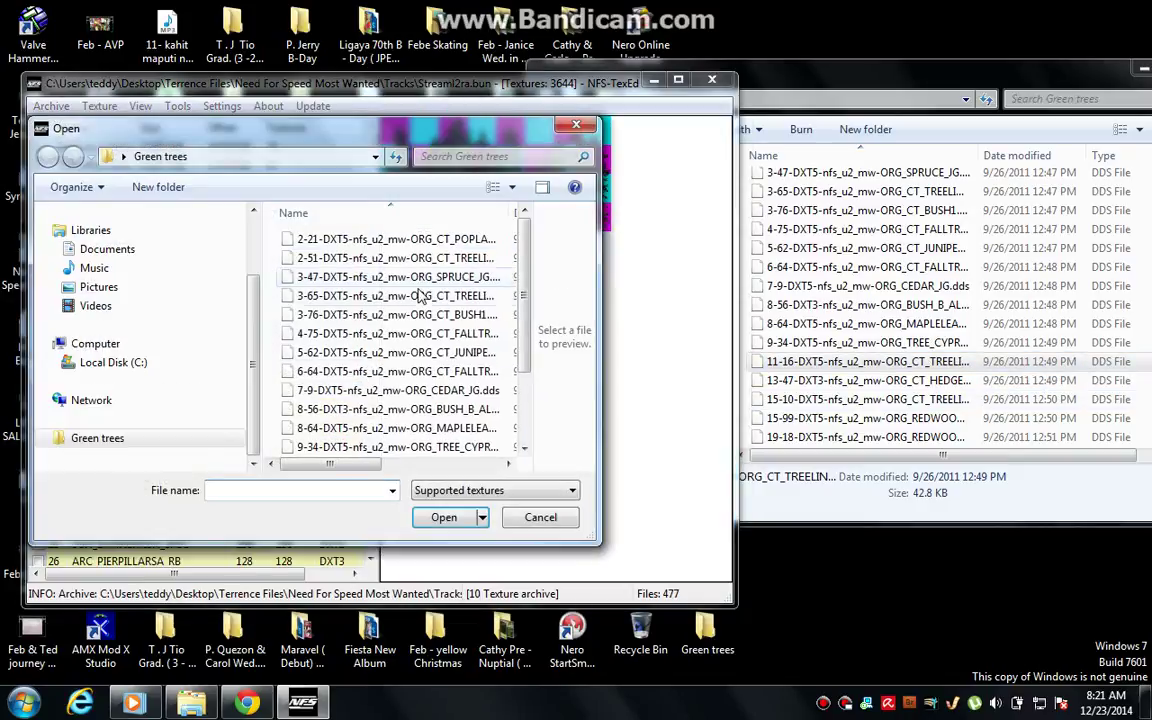
left_click(326, 428)
scroll(322, 408, "down", 2)
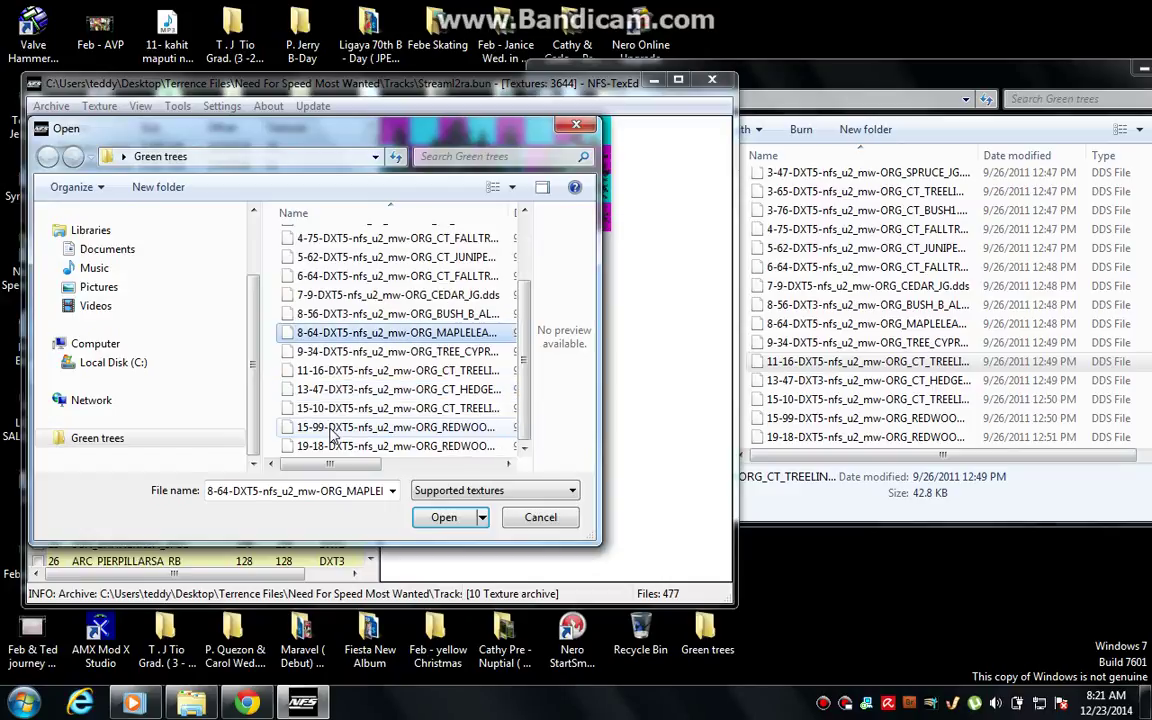
double_click(300, 370)
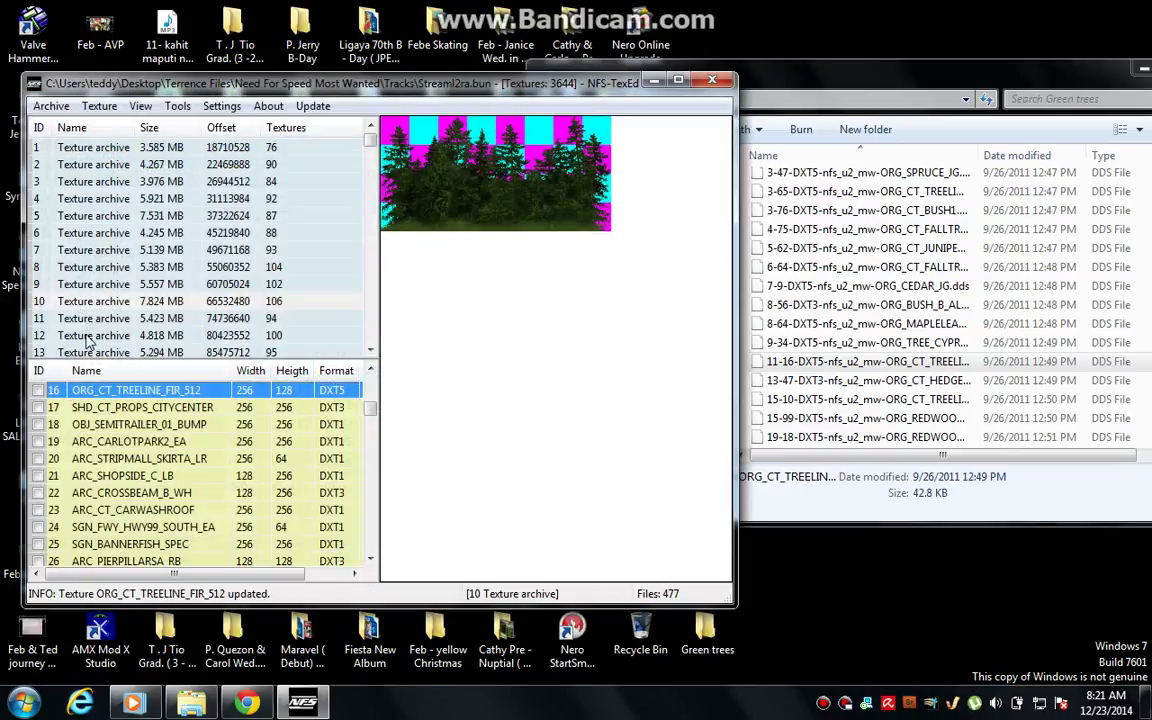
Switch to the twelfth texture archive, saving the changes, and replace texture 47, ORG_CT_HEDGELP, with the 13-47-DXT3 hedge file
left_click(88, 337)
left_click(547, 375)
left_click(117, 510)
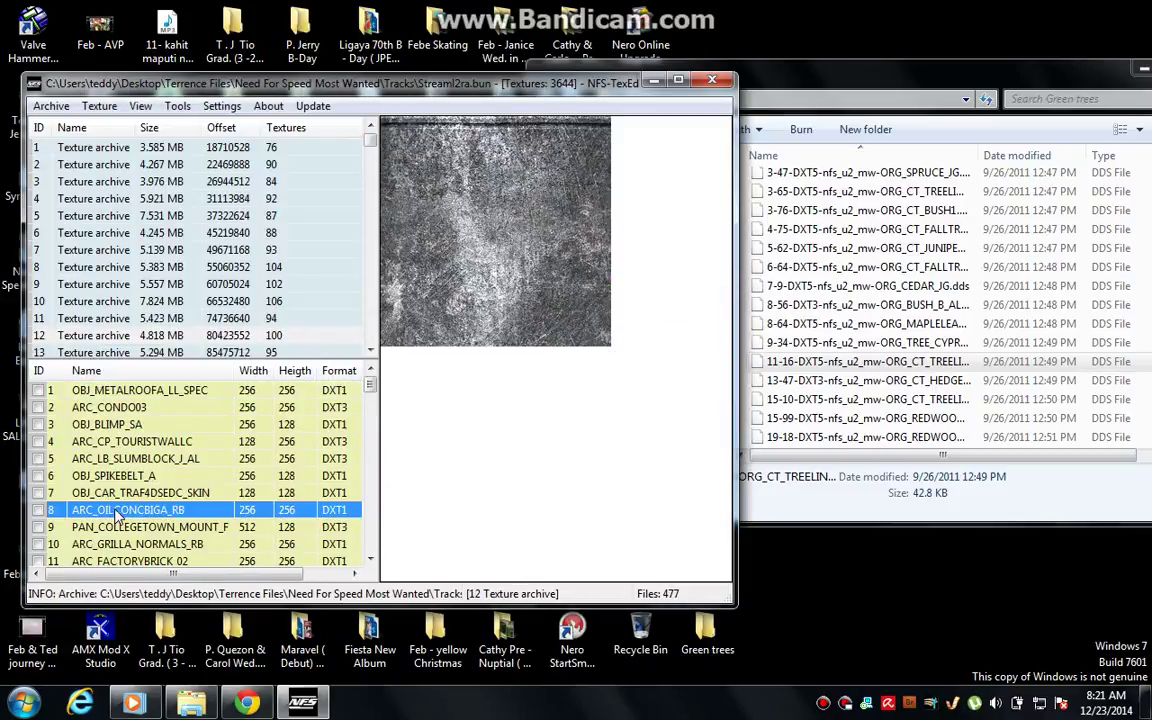
scroll(117, 512, "down", 12)
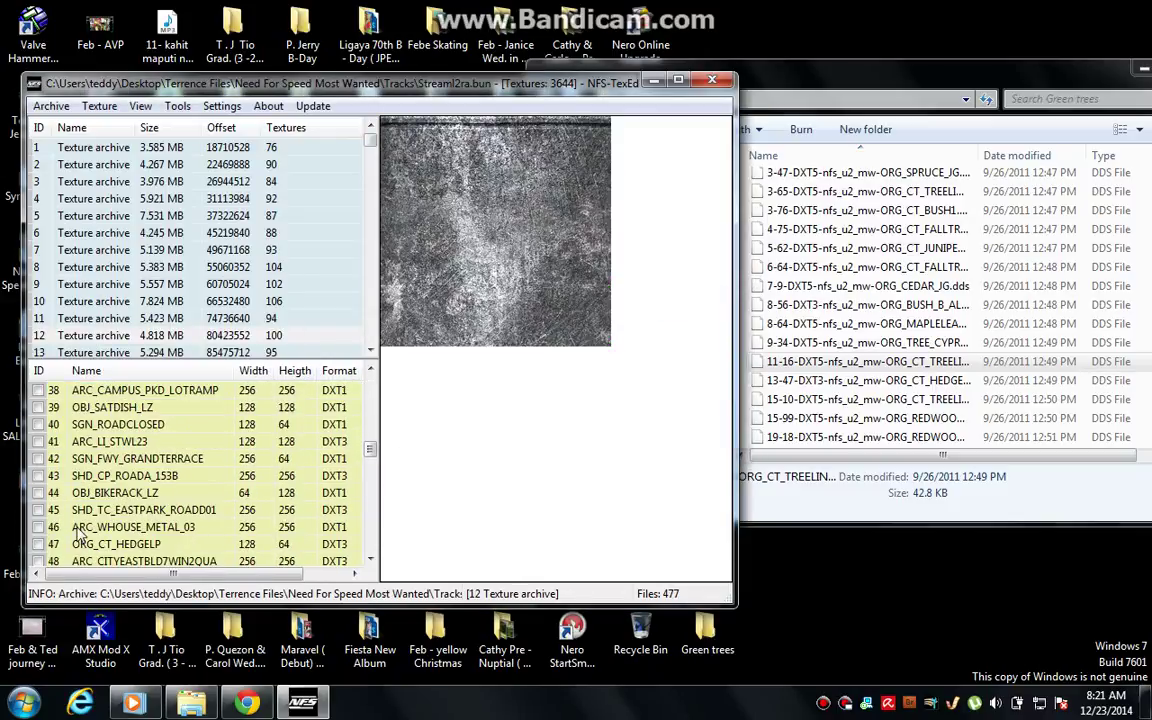
left_click(82, 542)
left_click(770, 83)
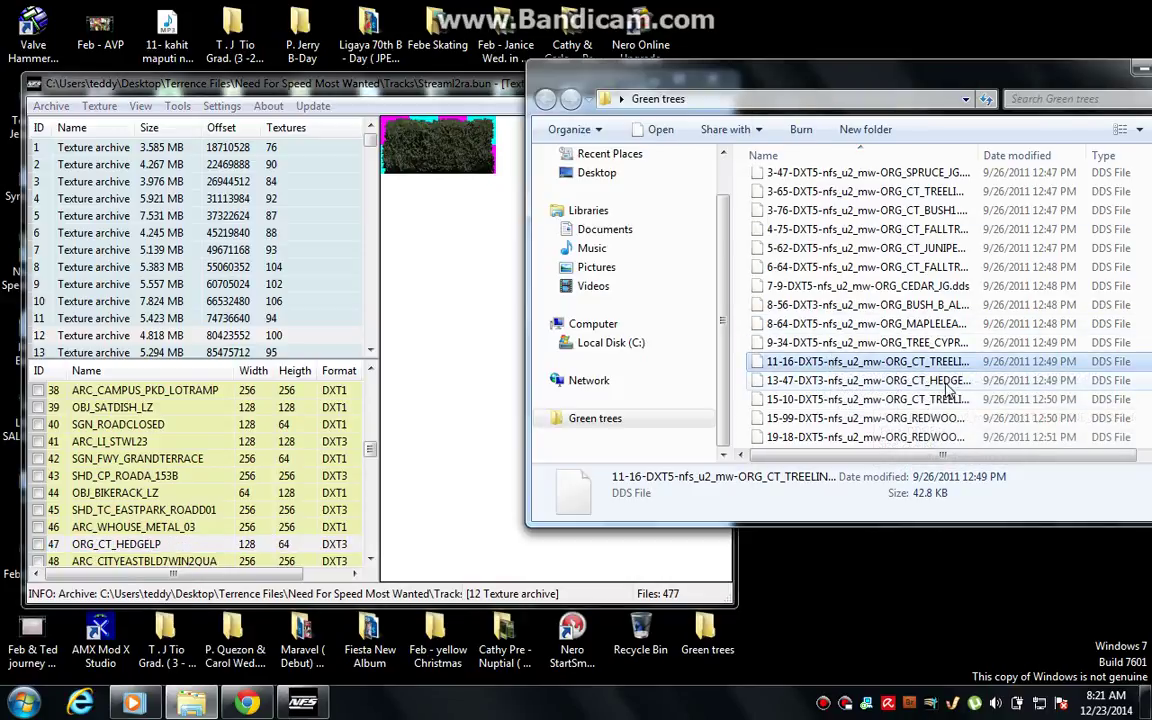
left_click(126, 549)
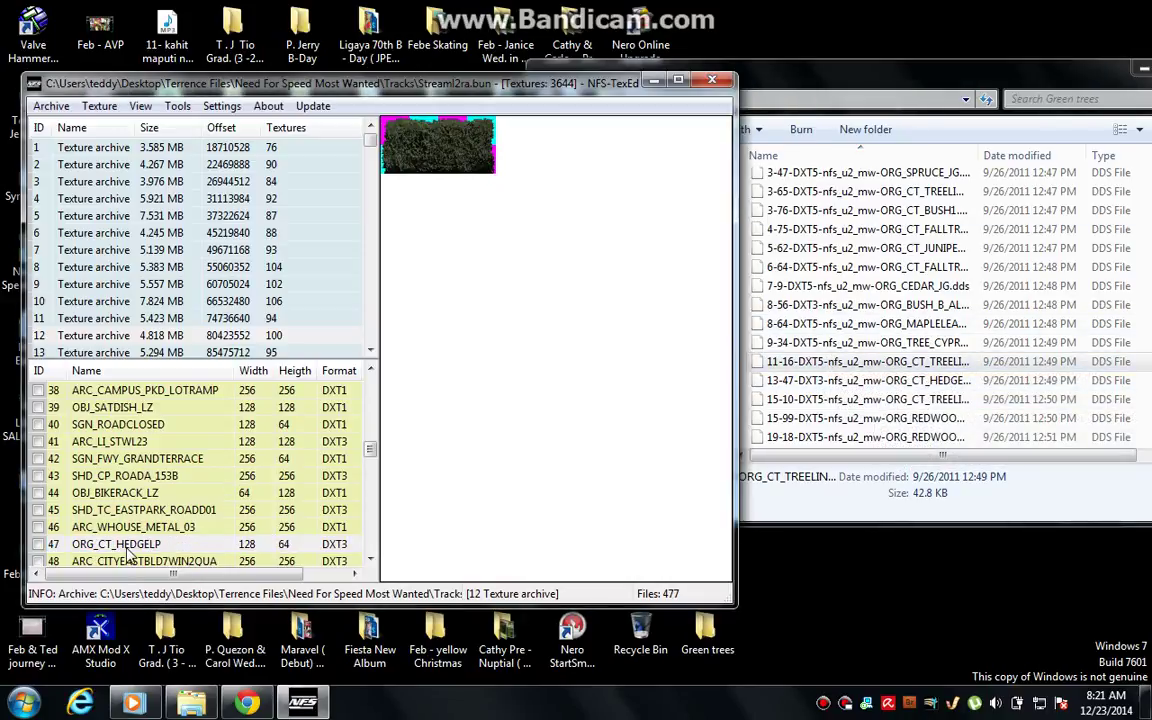
left_click(100, 106)
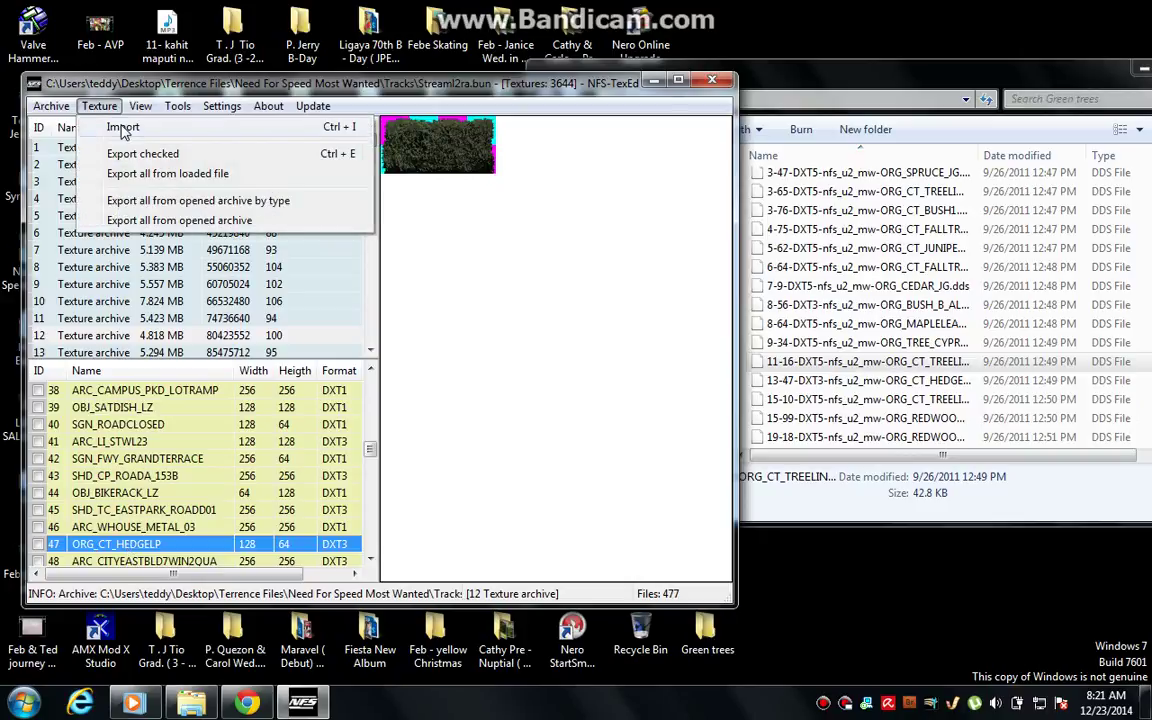
left_click(122, 130)
left_click(370, 478)
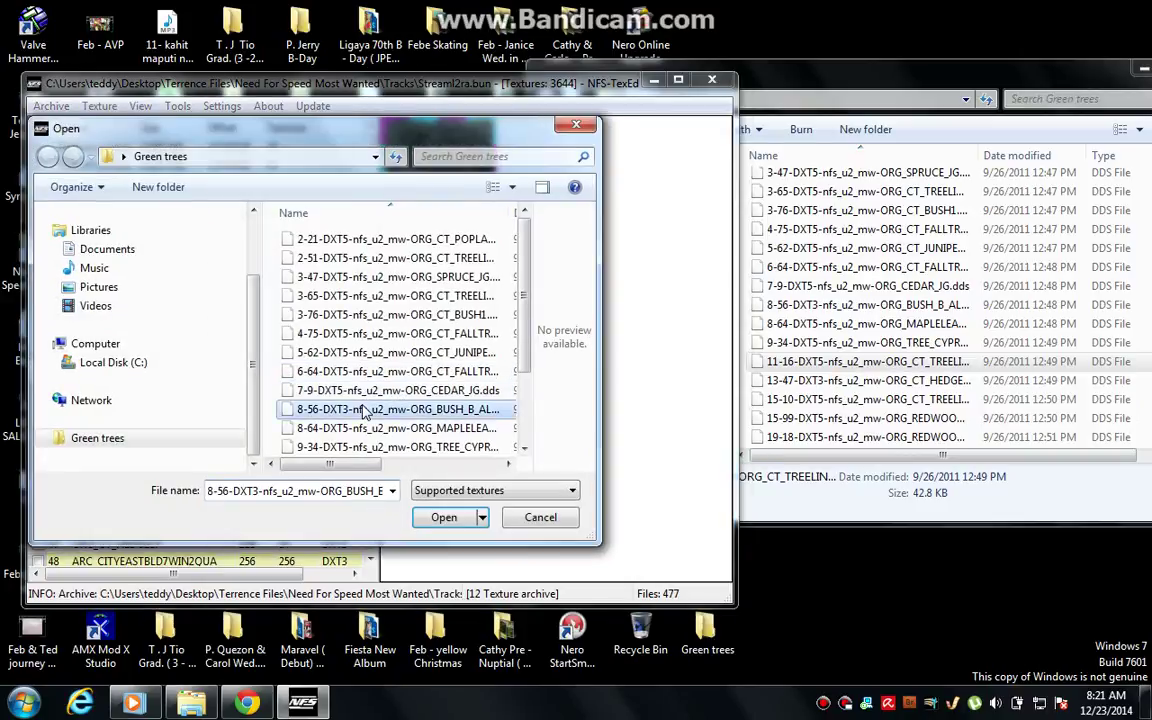
scroll(365, 413, "down", 2)
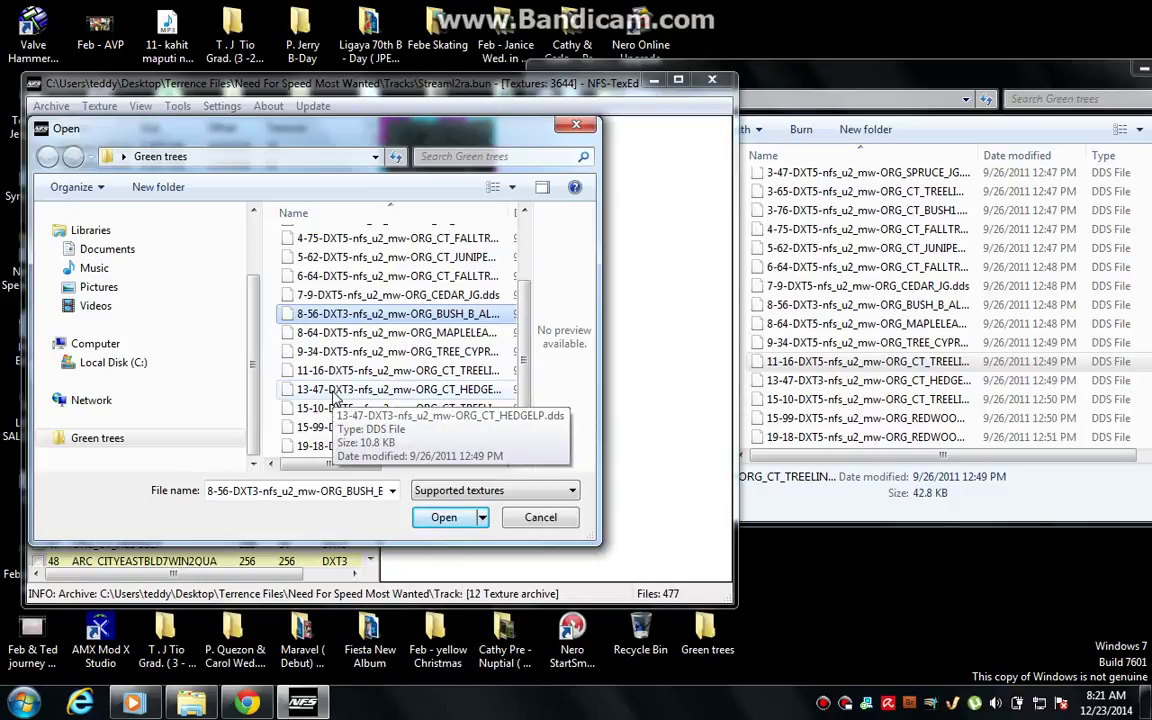
double_click(334, 392)
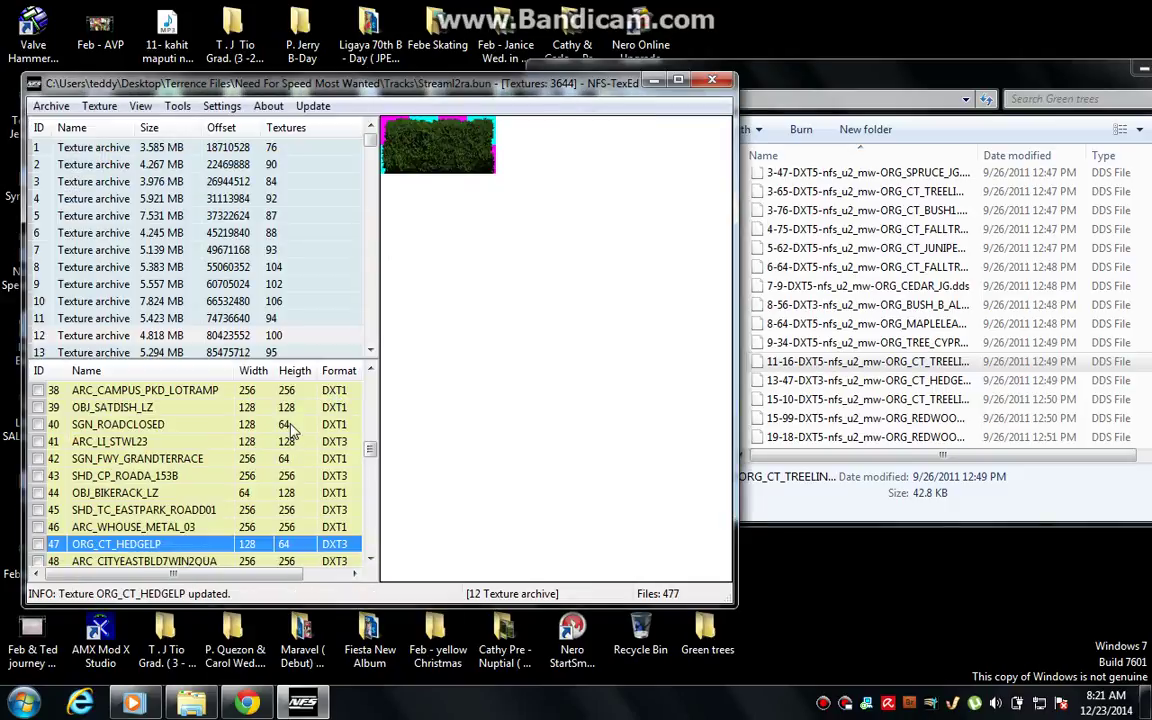
Switch to the fourteenth texture archive, saving the changes made to the twelfth
left_click(83, 340)
scroll(70, 320, "down", 2)
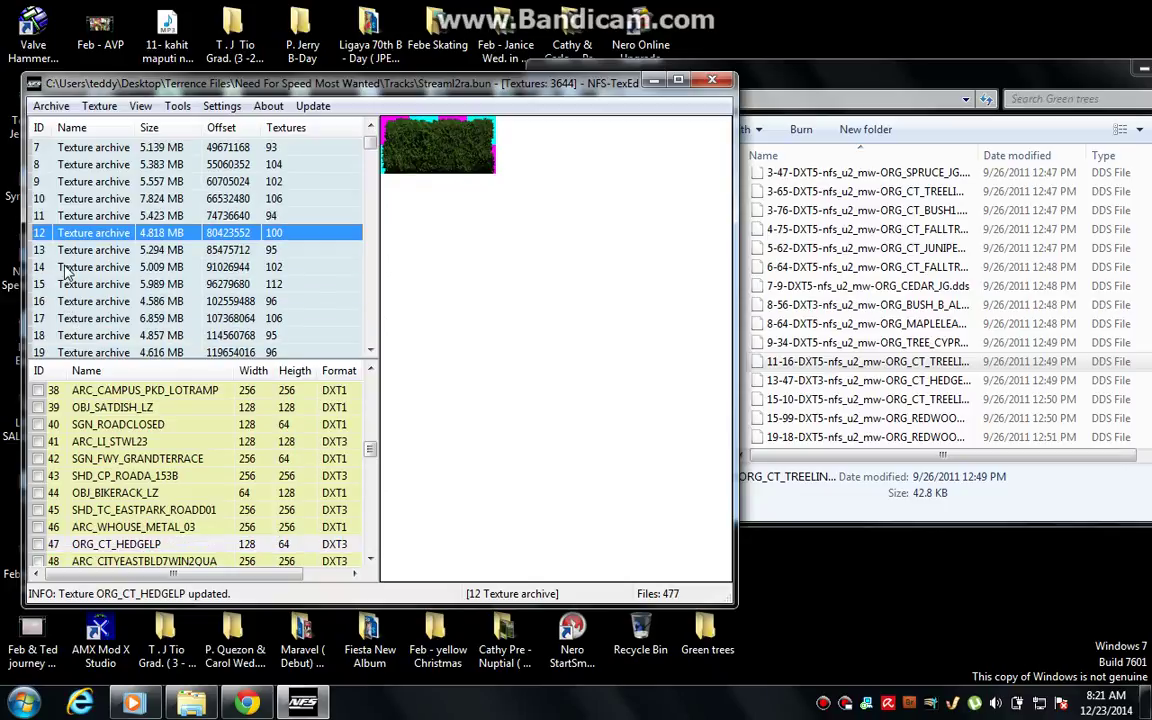
left_click(65, 275)
left_click(612, 410)
left_click(150, 475)
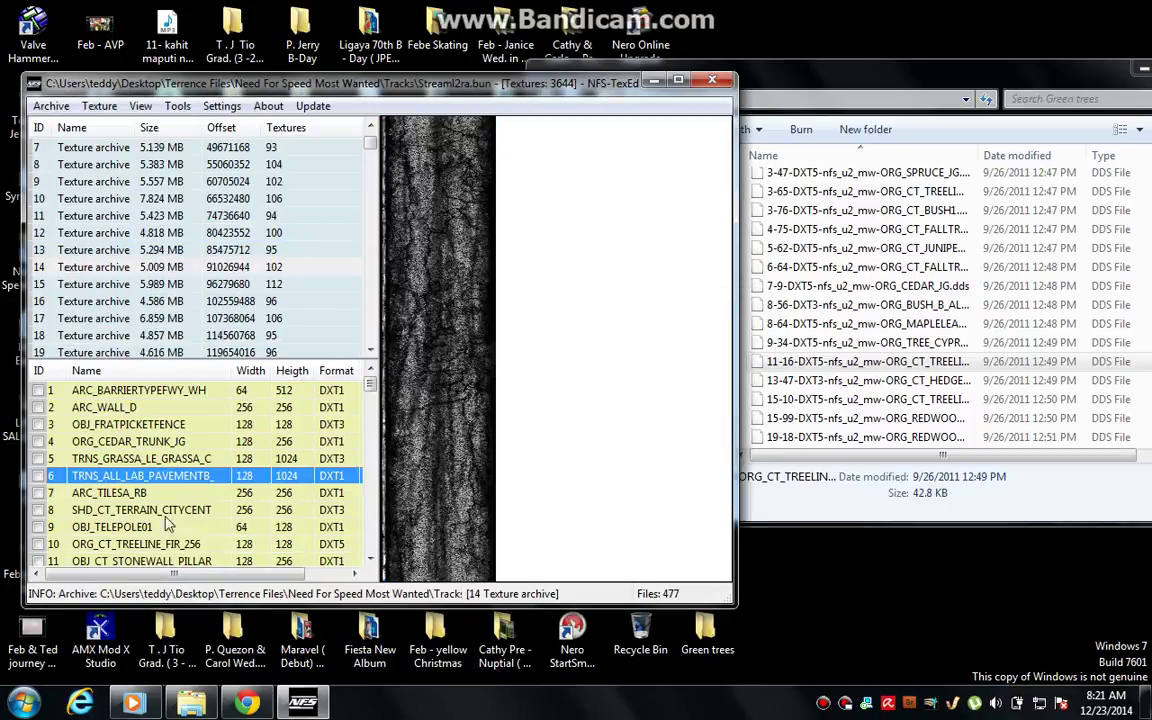
Replace texture 10, ORG_CT_TREELINE_FIR_256, in the fourteenth archive with the 15-10-DXT5 treeline file
left_click(160, 543)
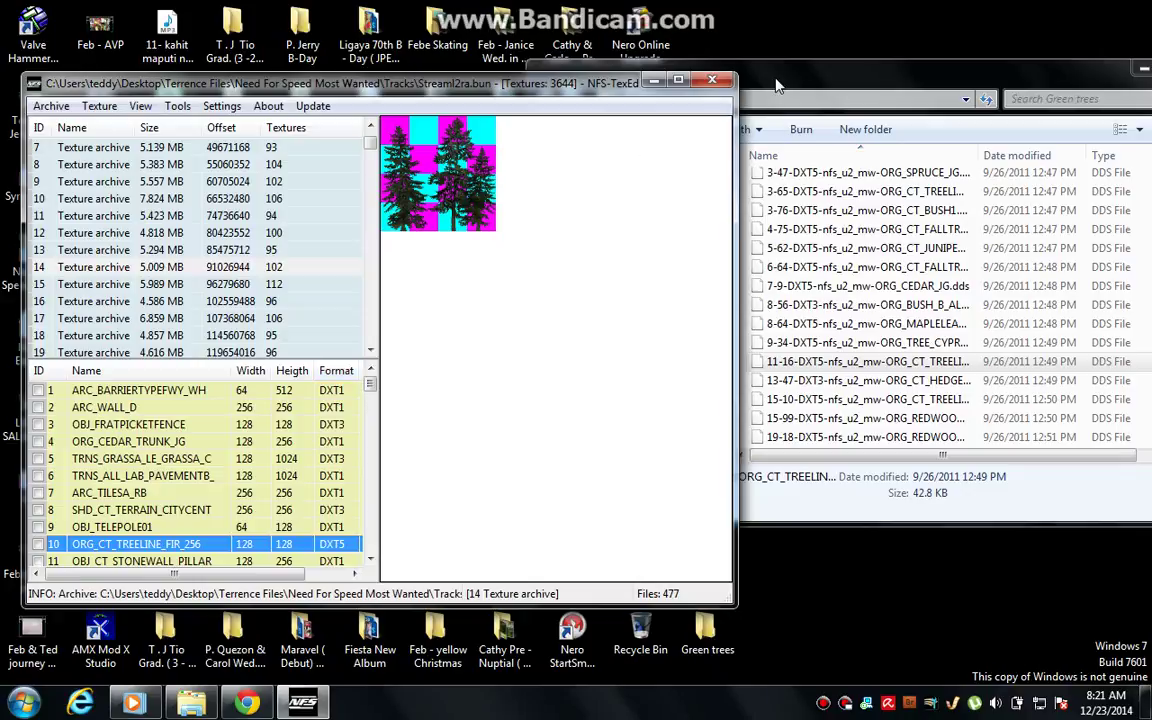
left_click(775, 87)
left_click(935, 400)
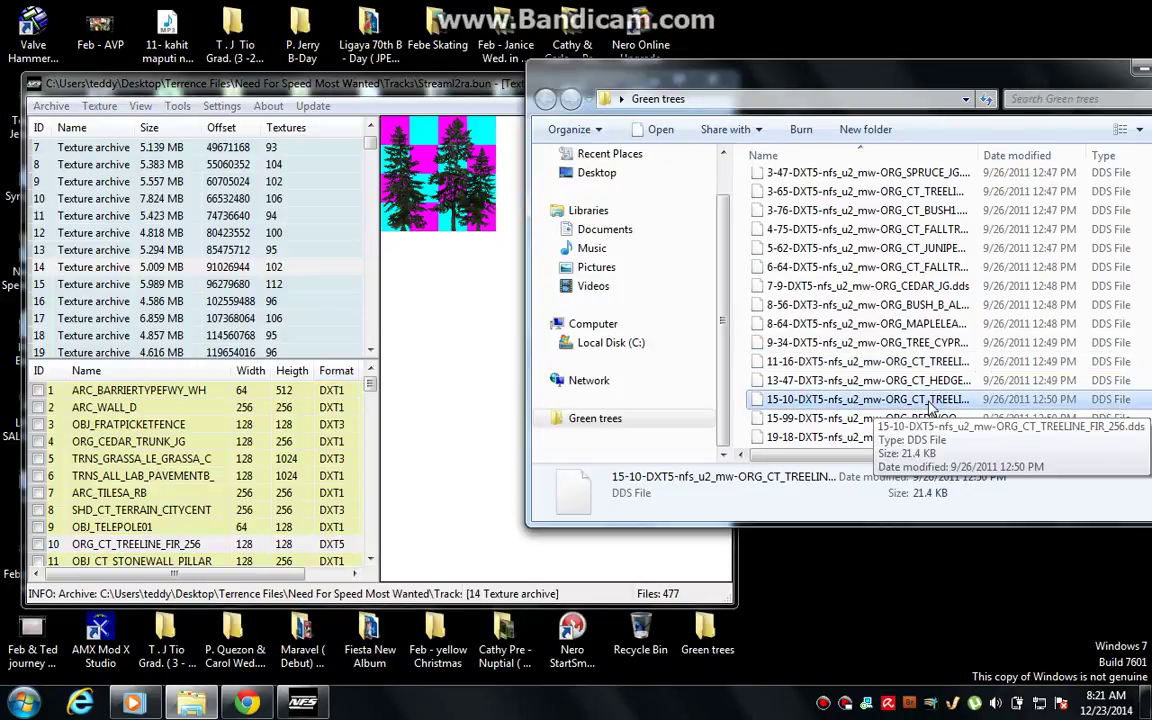
left_click(930, 404)
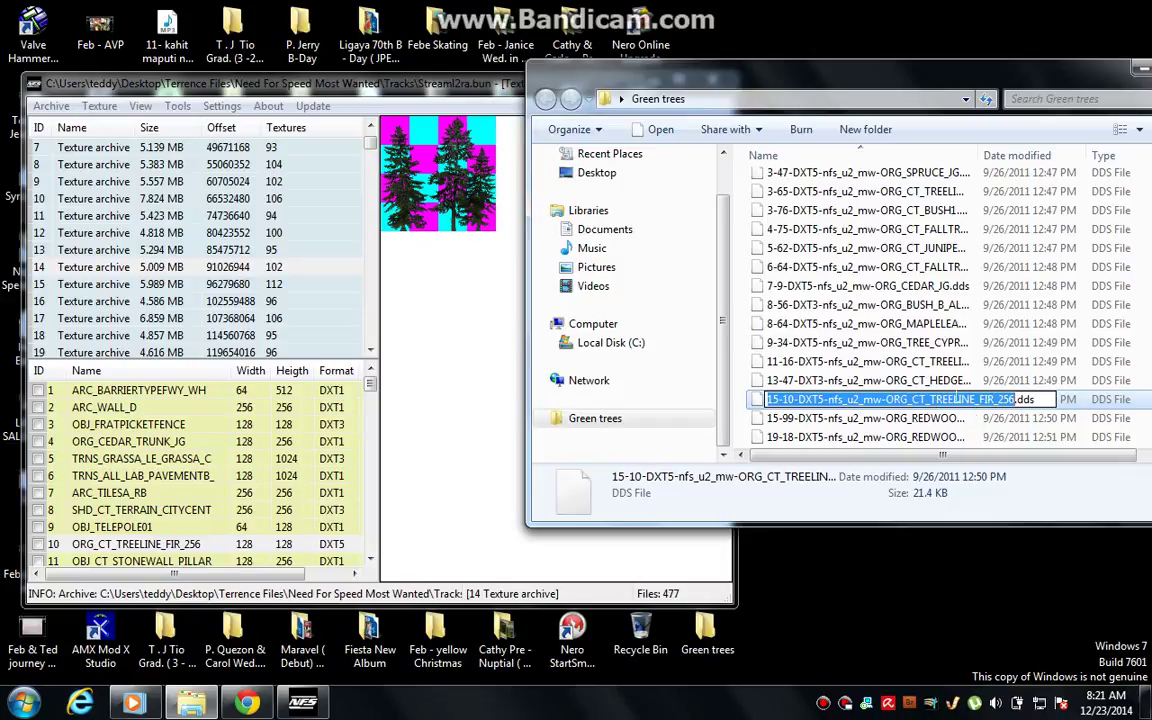
key("Return")
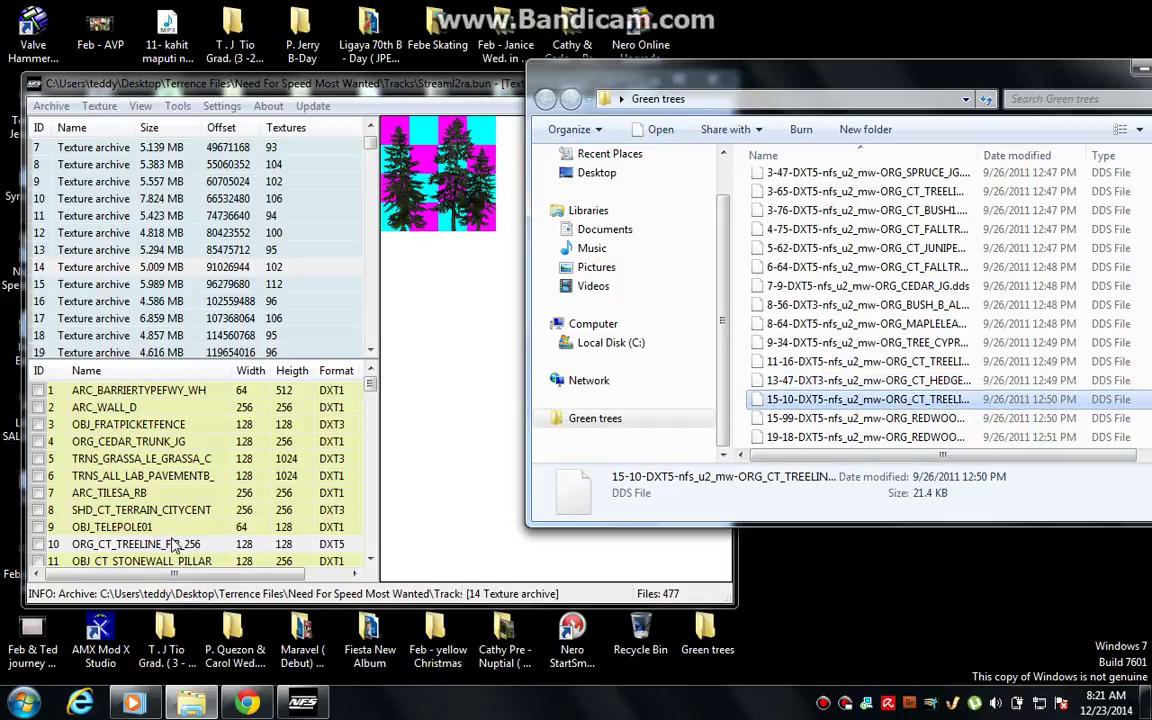
left_click(174, 543)
left_click(100, 106)
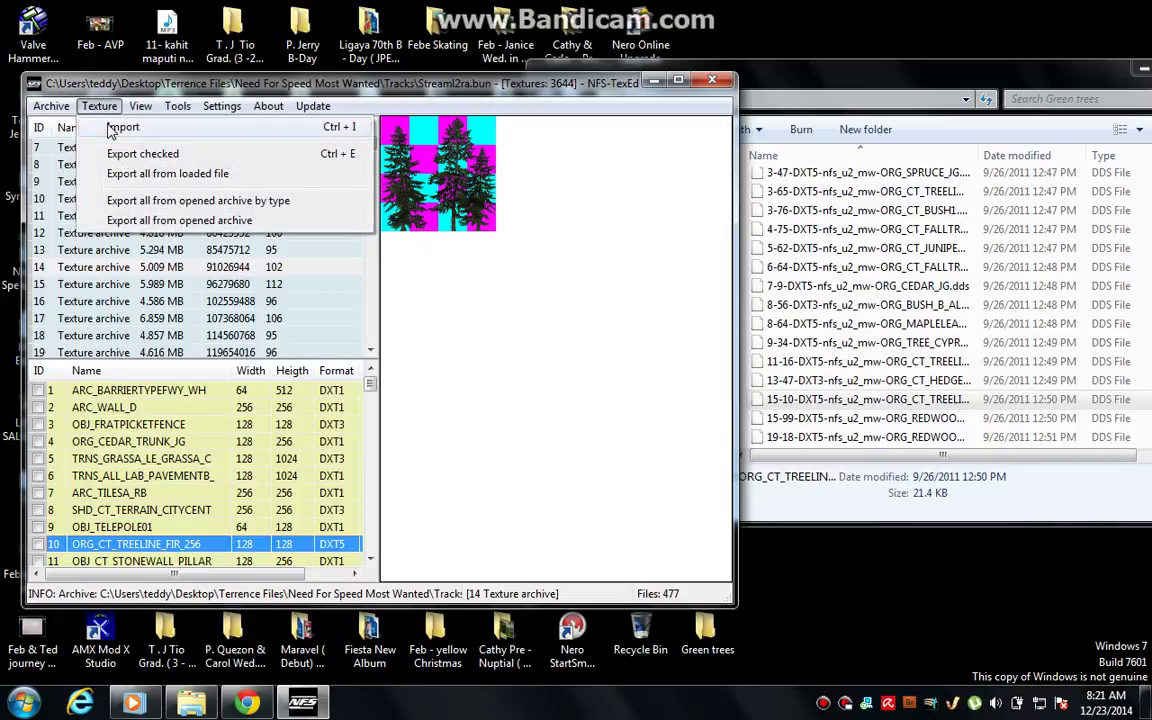
left_click(118, 130)
left_click(400, 352)
scroll(400, 352, "down", 2)
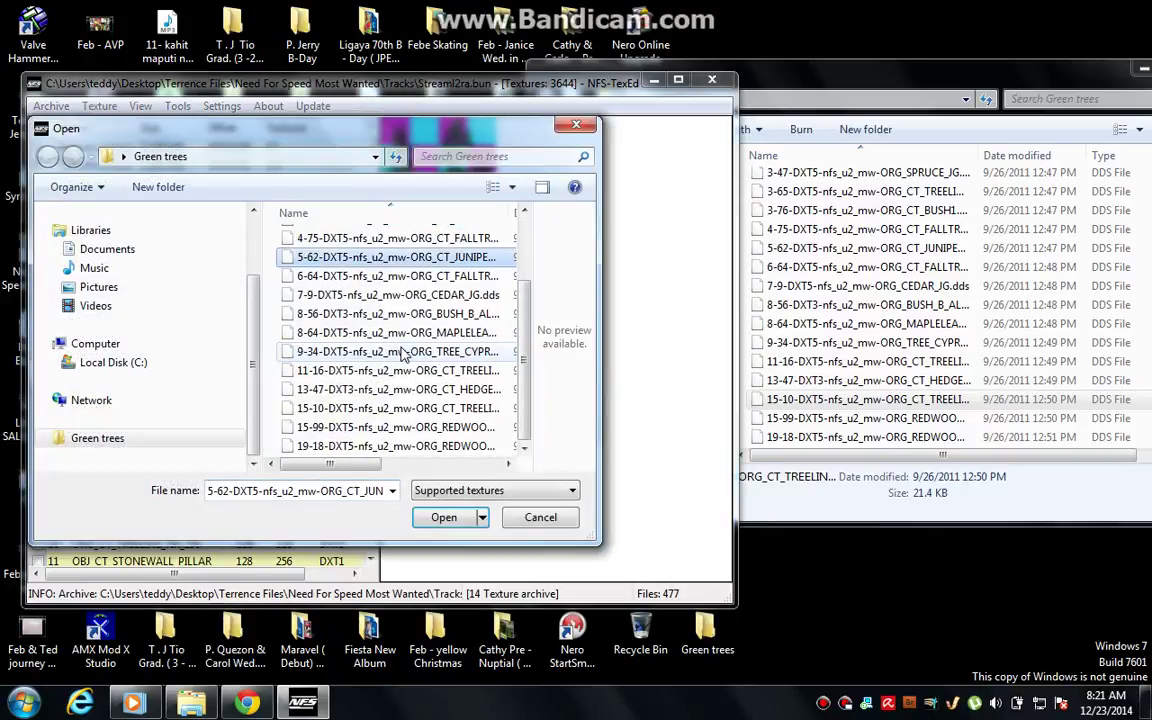
left_click(345, 408)
left_click(444, 518)
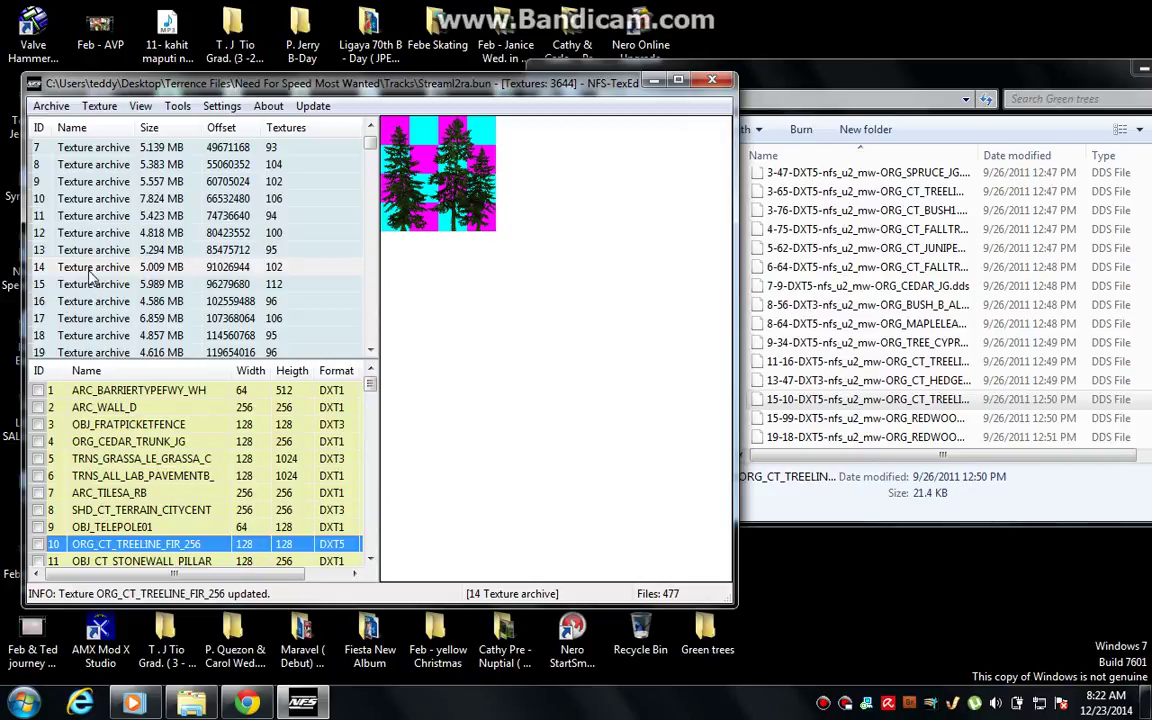
Reload the fourteenth texture archive, saving the changes, and replace texture 99, ORG_REDWOOD_TOPS, with the 15-99-DXT5 redwood file
left_click(88, 268)
left_click(554, 380)
scroll(172, 511, "down", 5)
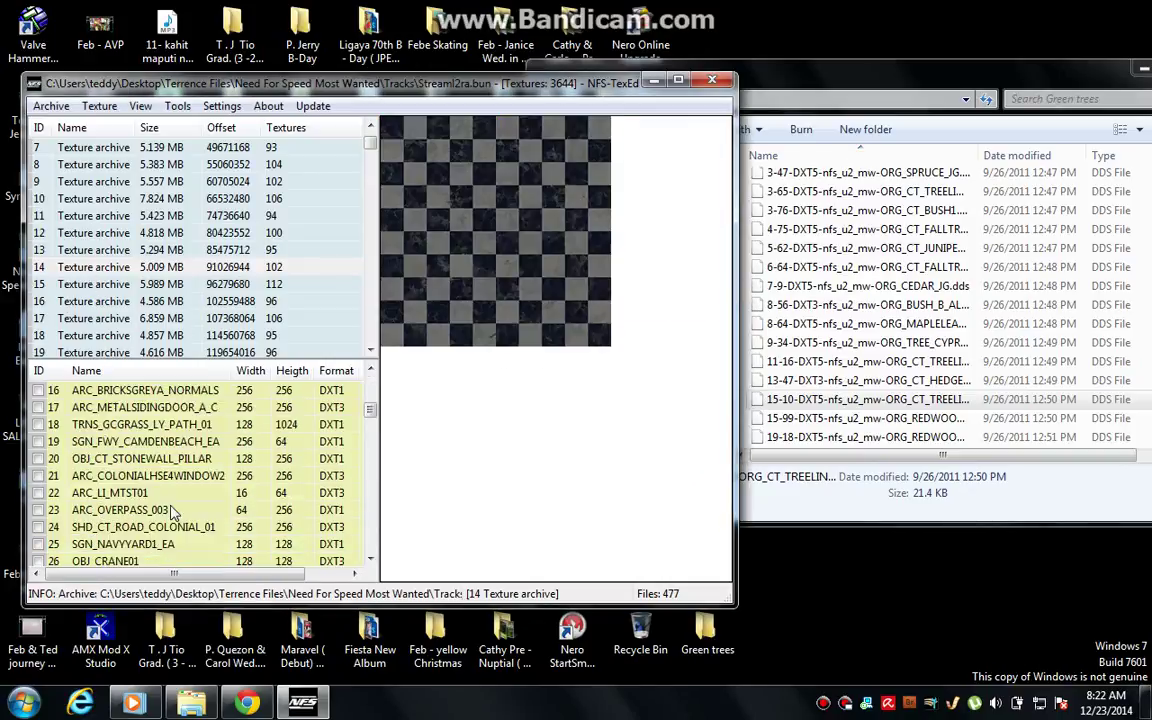
scroll(172, 511, "down", 20)
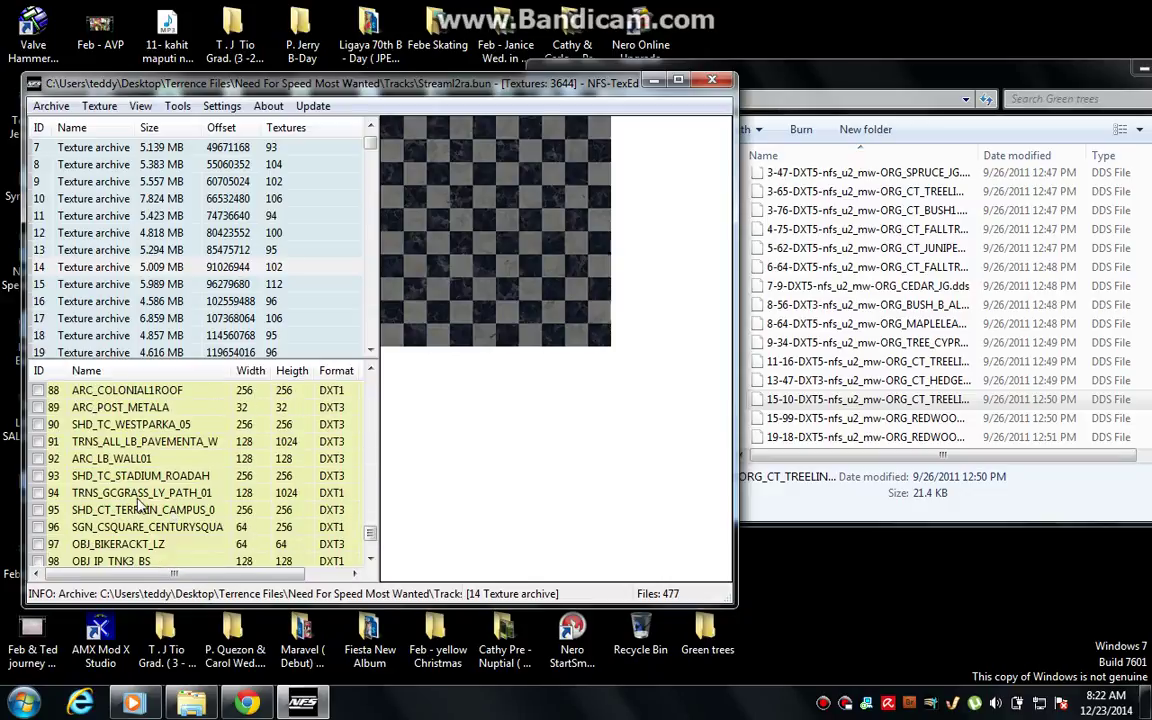
scroll(141, 507, "down", 1)
left_click(95, 528)
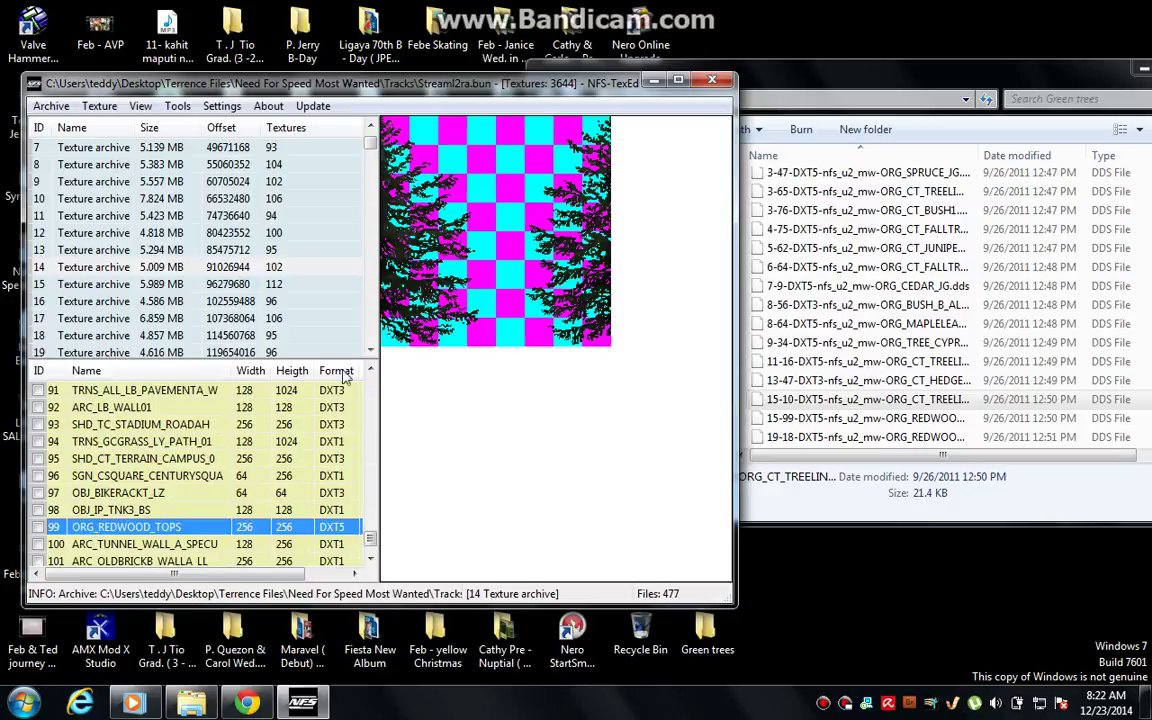
left_click(793, 78)
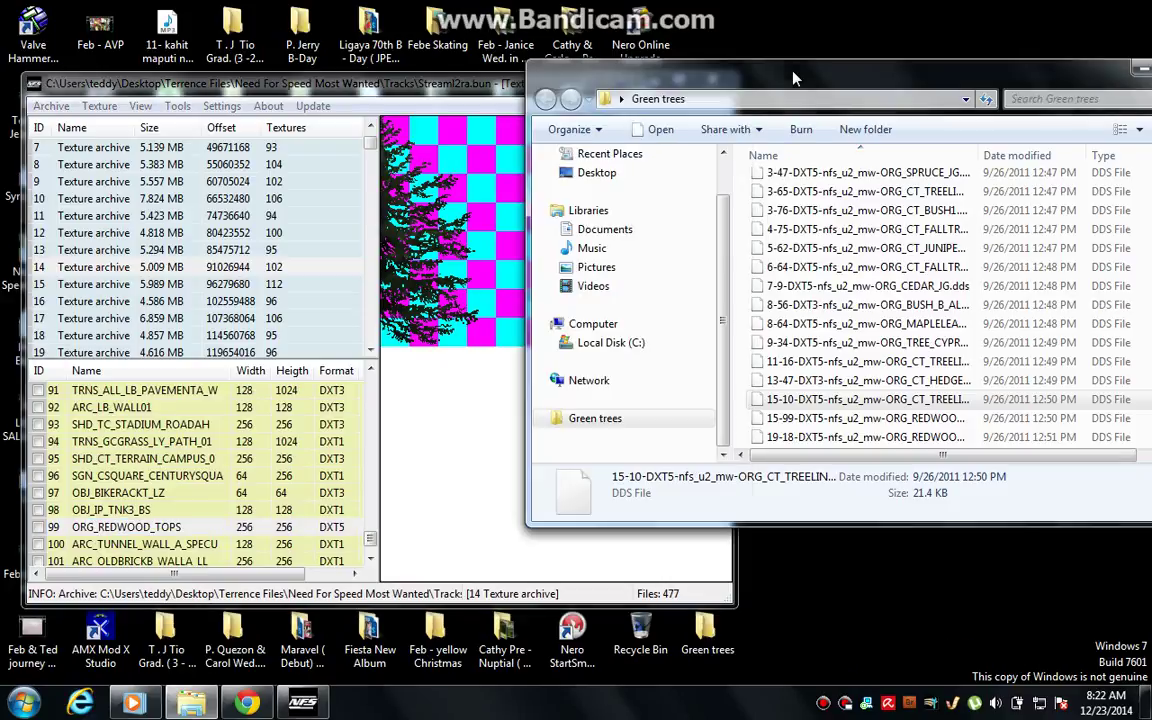
left_click(867, 420)
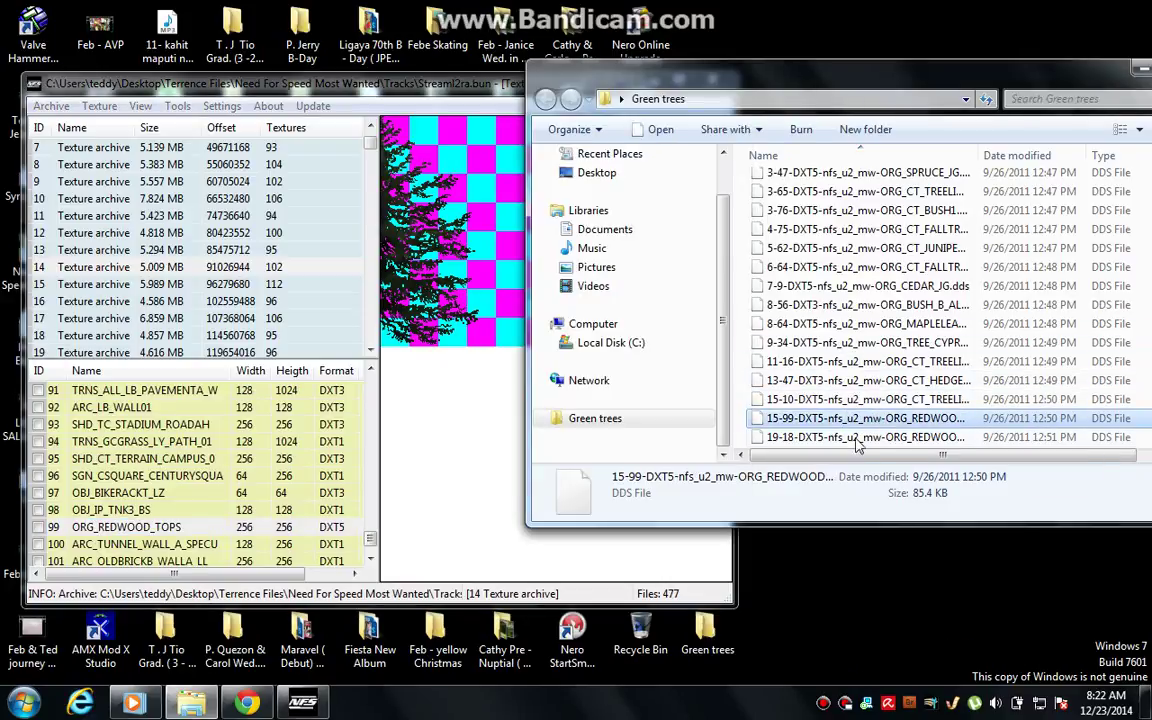
left_click(113, 530)
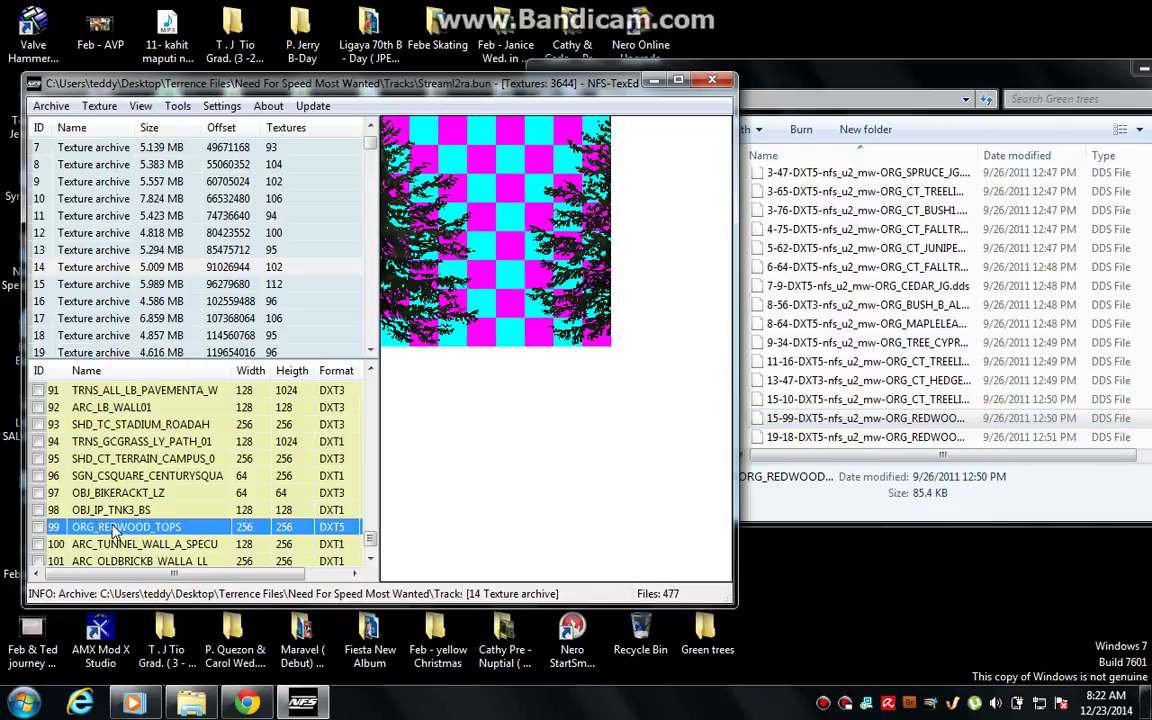
left_click(99, 106)
left_click(125, 124)
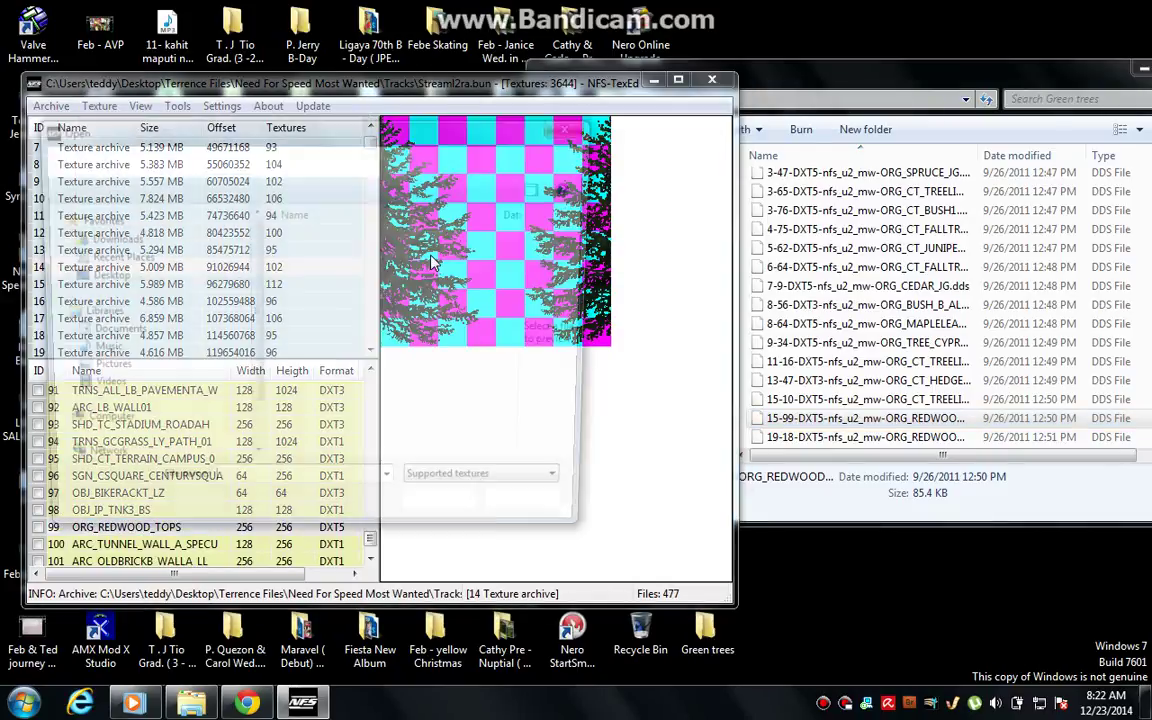
scroll(420, 330, "down", 2)
left_click(432, 427)
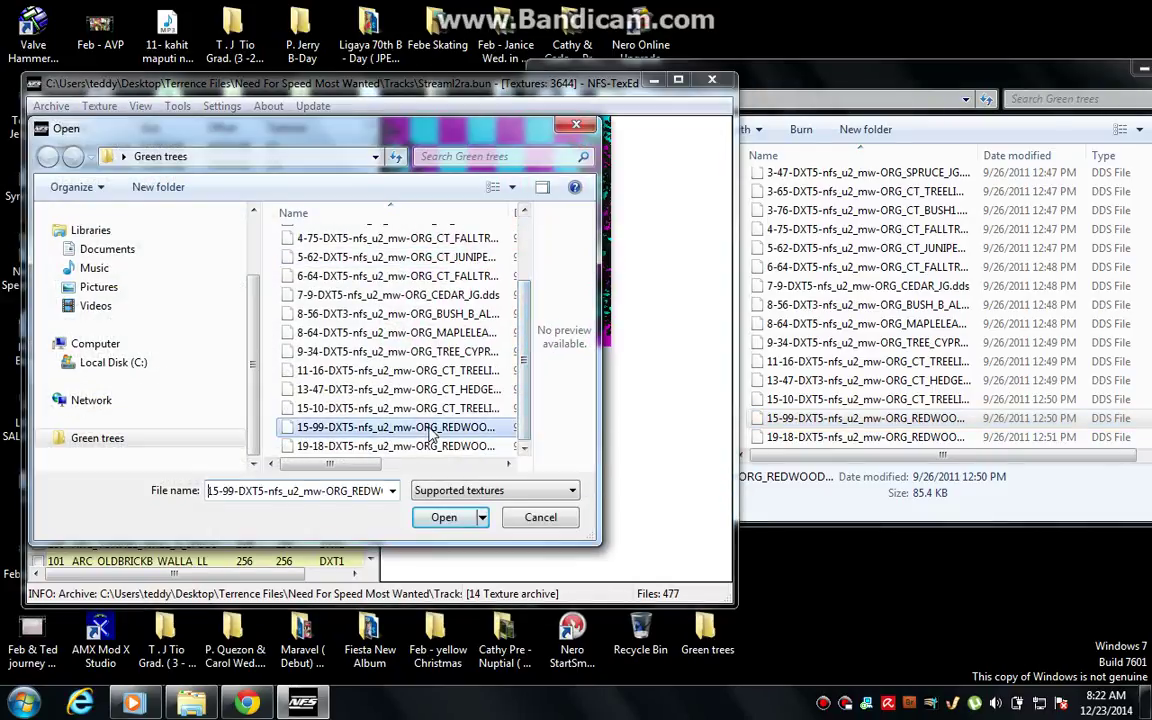
double_click(432, 427)
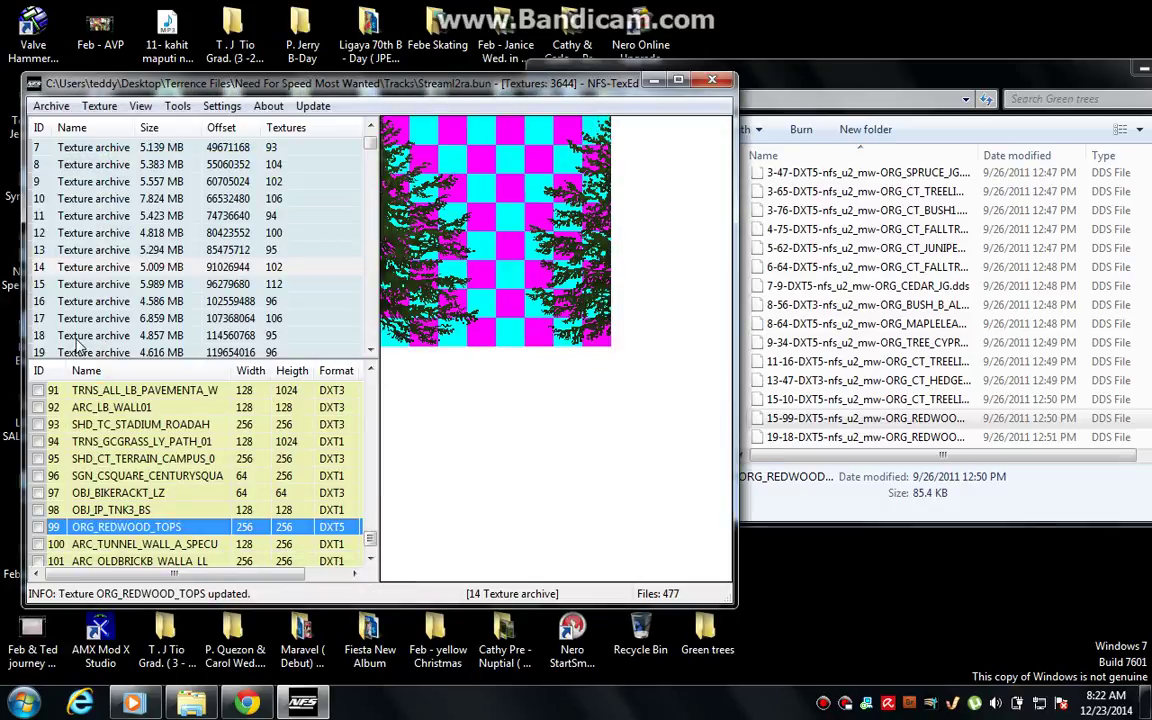
Switch to the eighteenth texture archive, saving the changes, and replace texture 18, ORG_REDWOOD_LIMBS, with the 19-18-DXT5 redwood limbs file
left_click(72, 306)
left_click(583, 416)
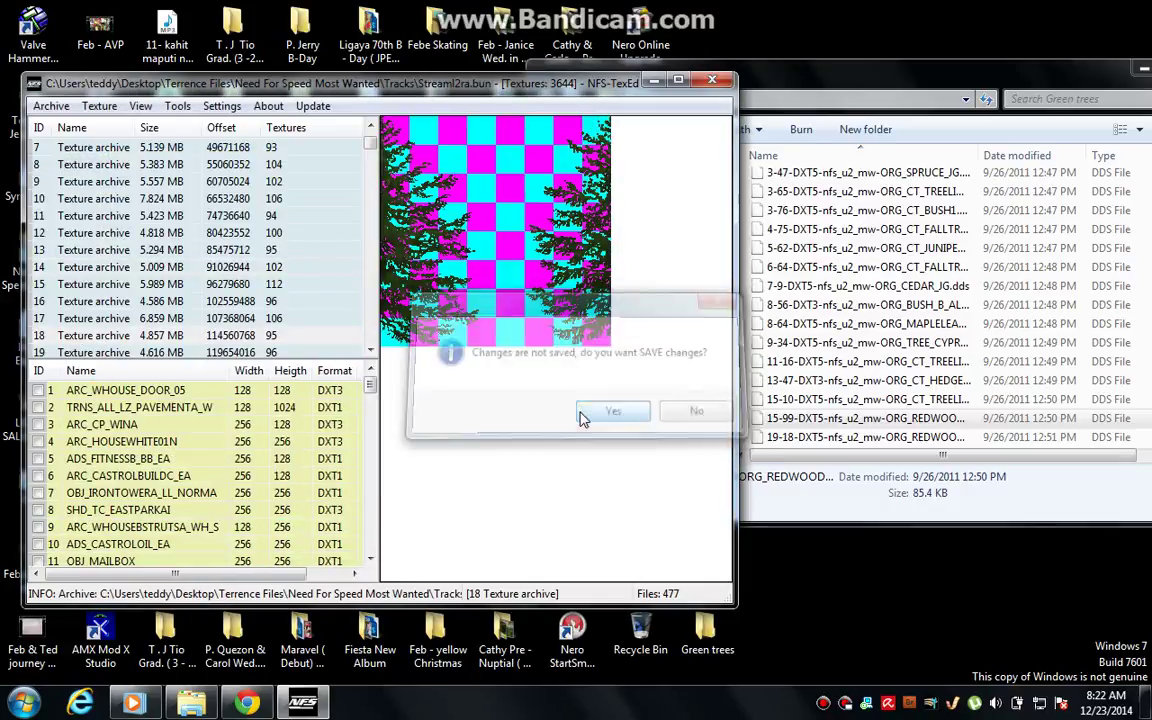
scroll(110, 455, "down", 5)
scroll(110, 455, "up", 2)
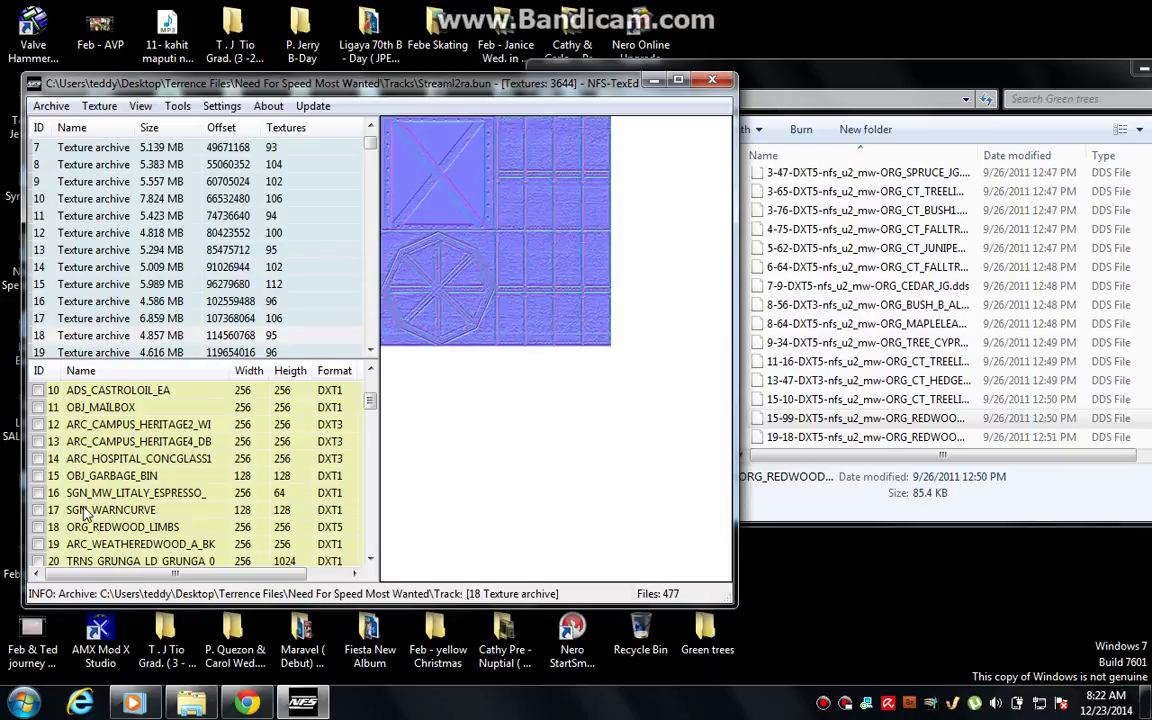
left_click(89, 527)
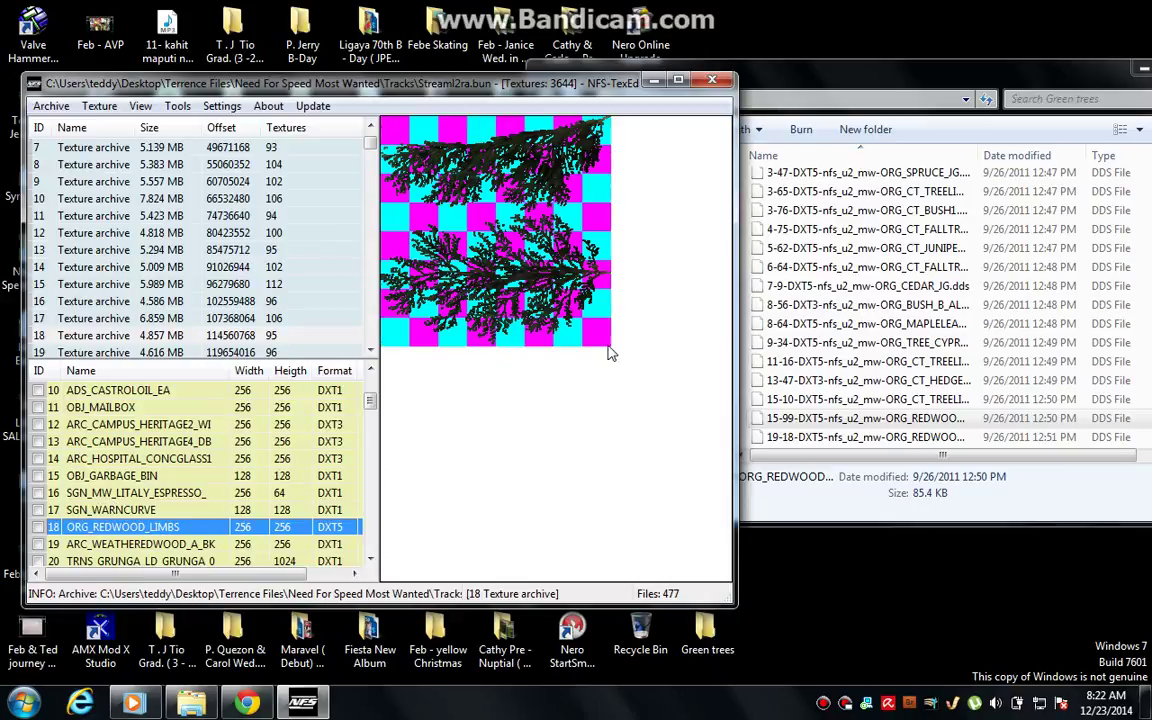
left_click(891, 80)
left_click(856, 440)
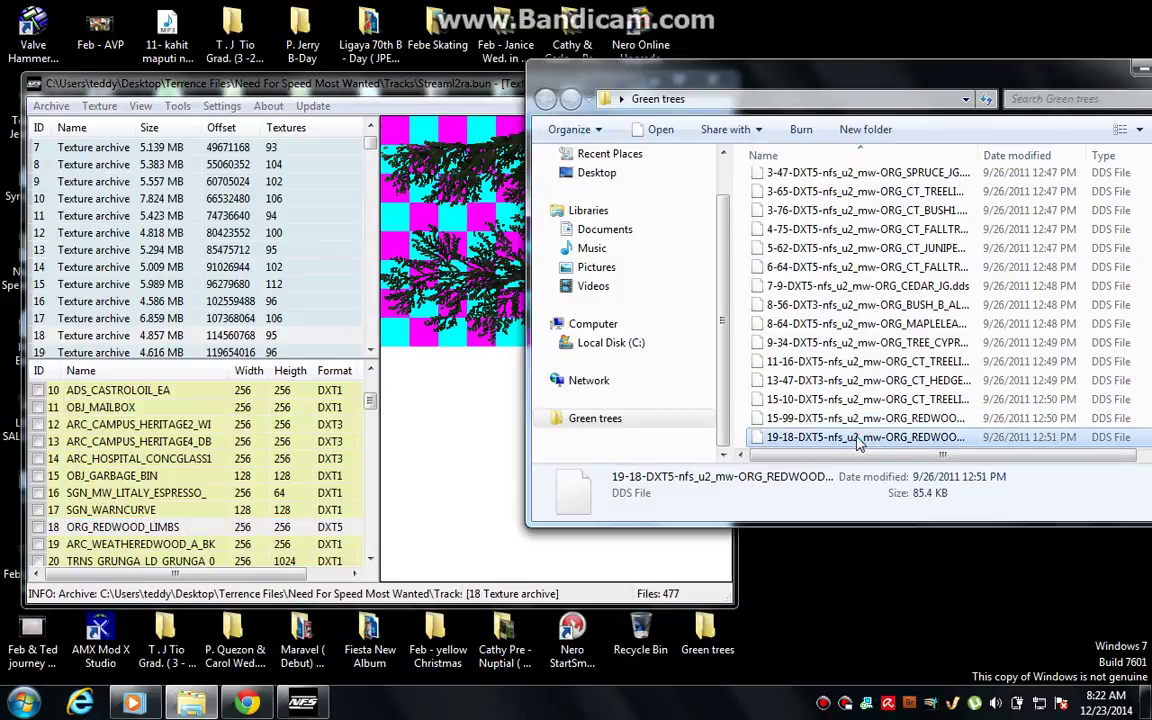
left_click(927, 437)
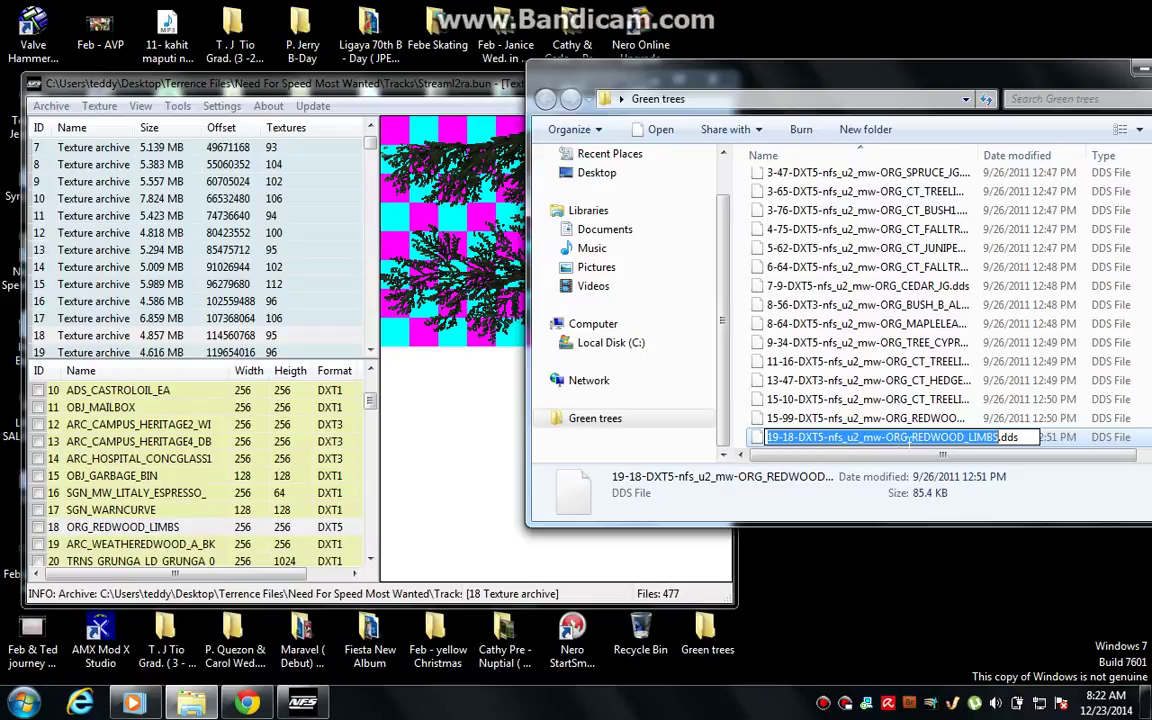
left_click(82, 530)
left_click(99, 106)
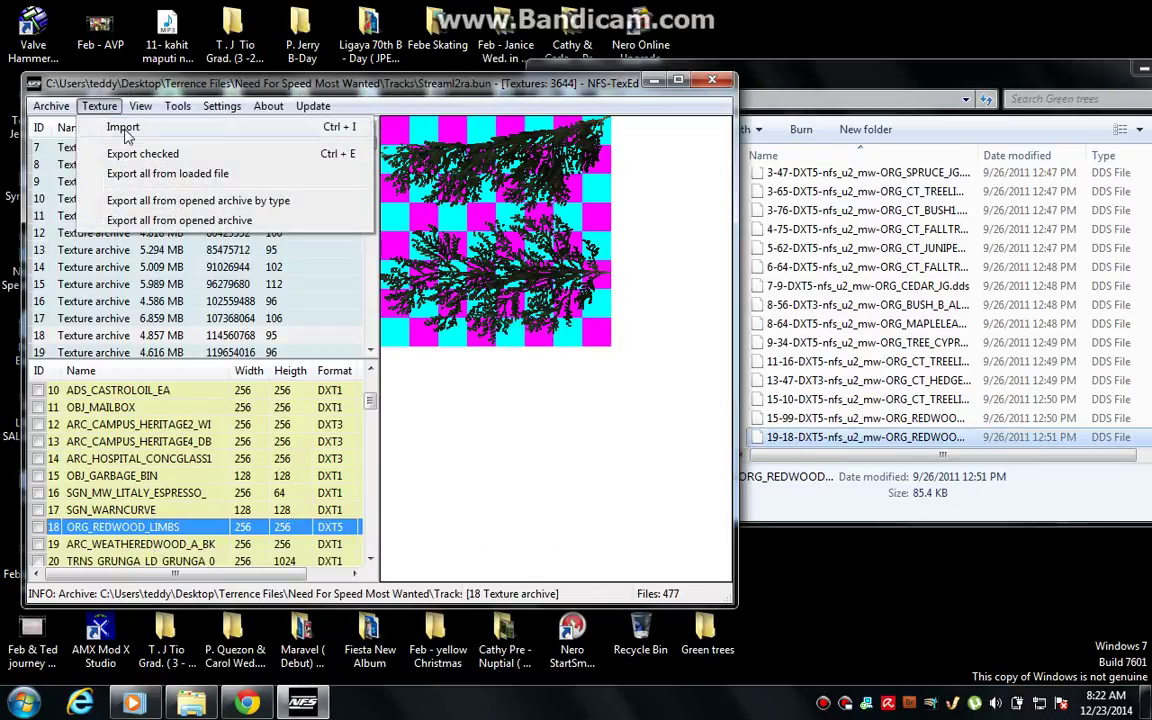
left_click(125, 130)
scroll(528, 392, "down", 2)
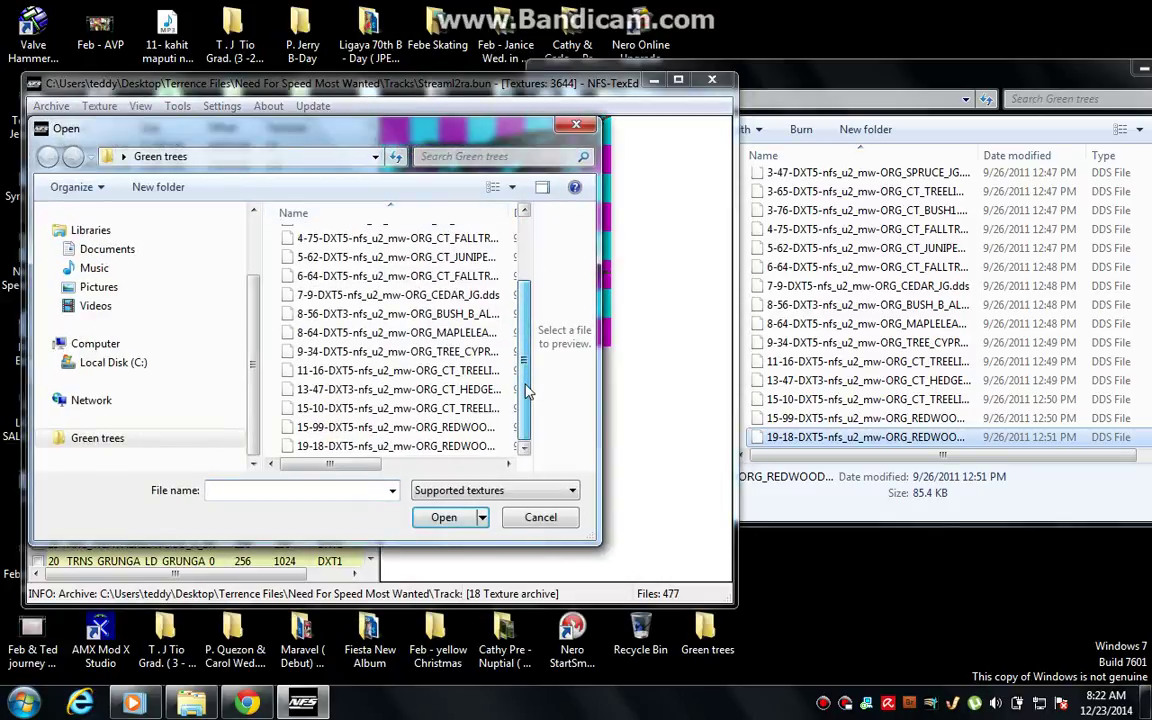
left_click(472, 447)
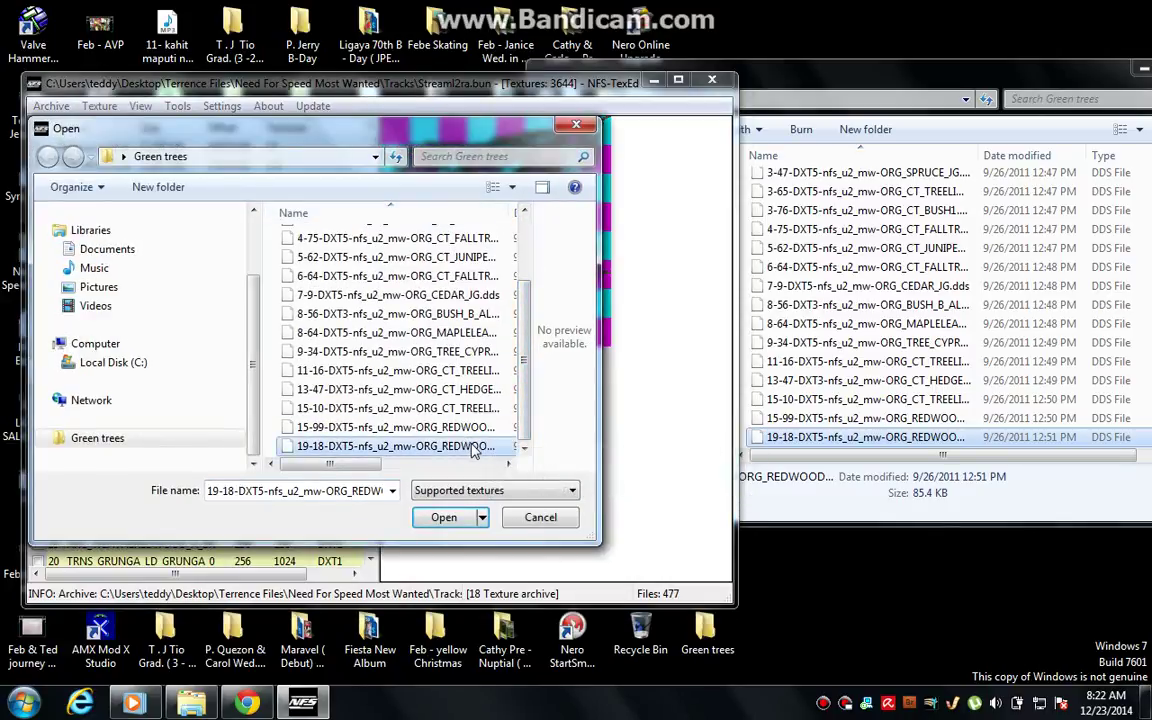
double_click(467, 447)
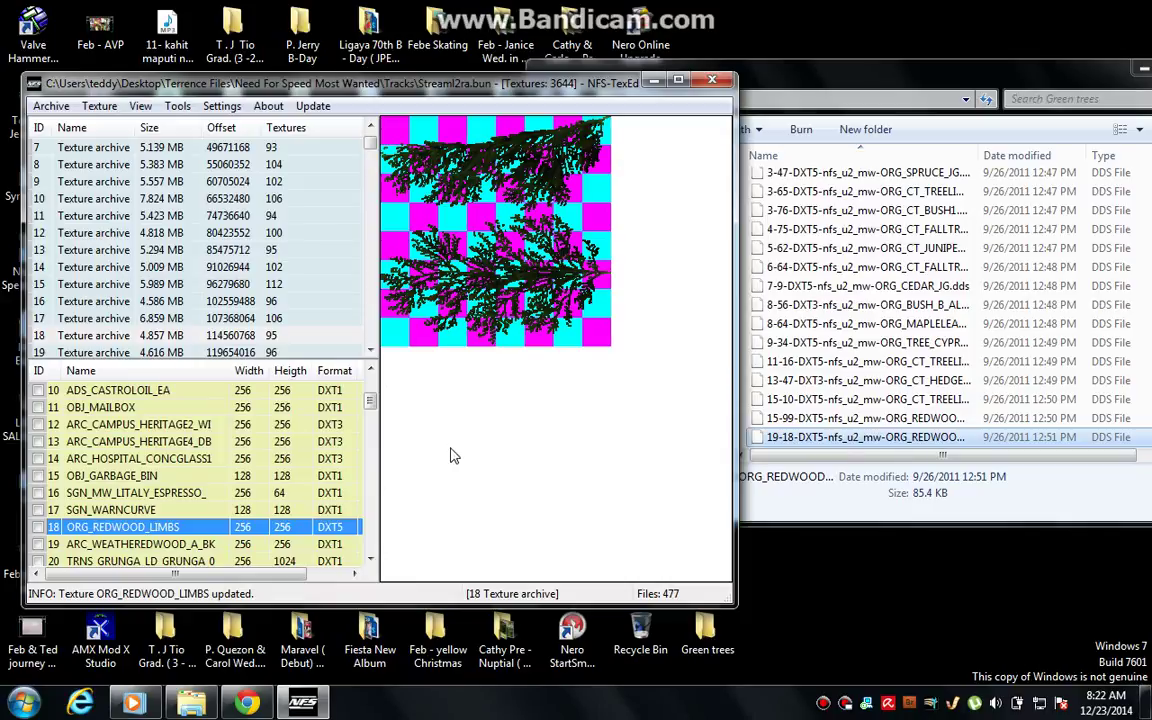
Close the Green trees folder, then save the Streaml2ra archive and exit the texture editor
double_click(866, 84)
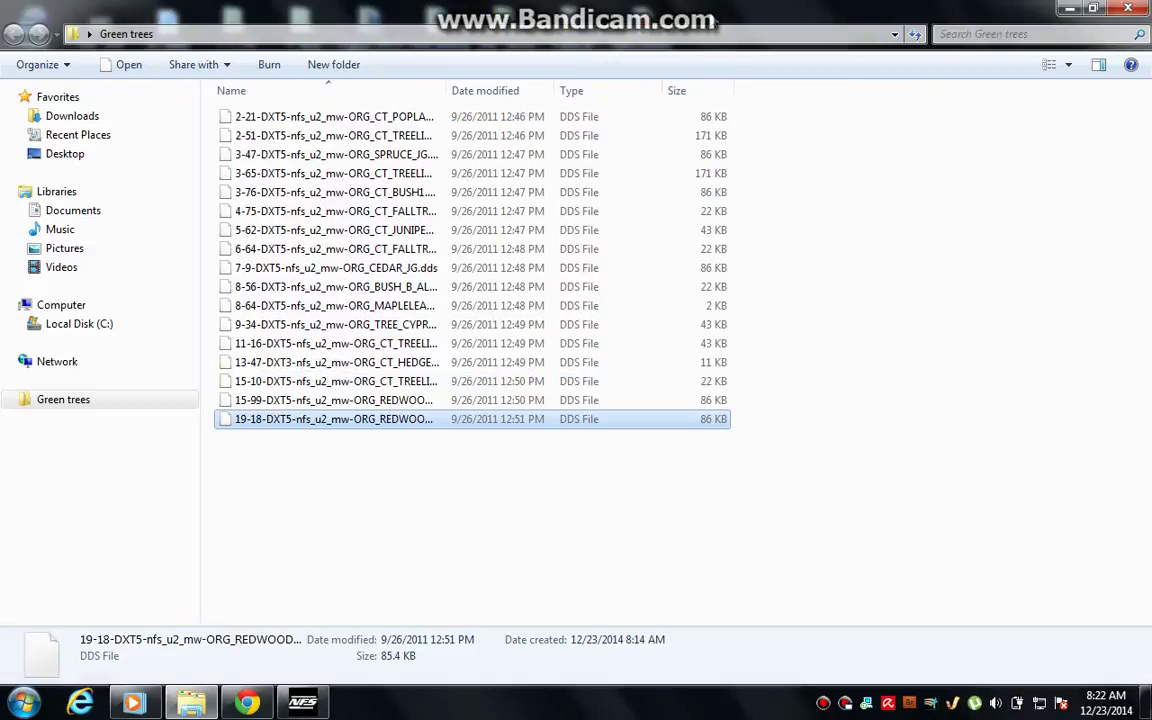
double_click(640, 12)
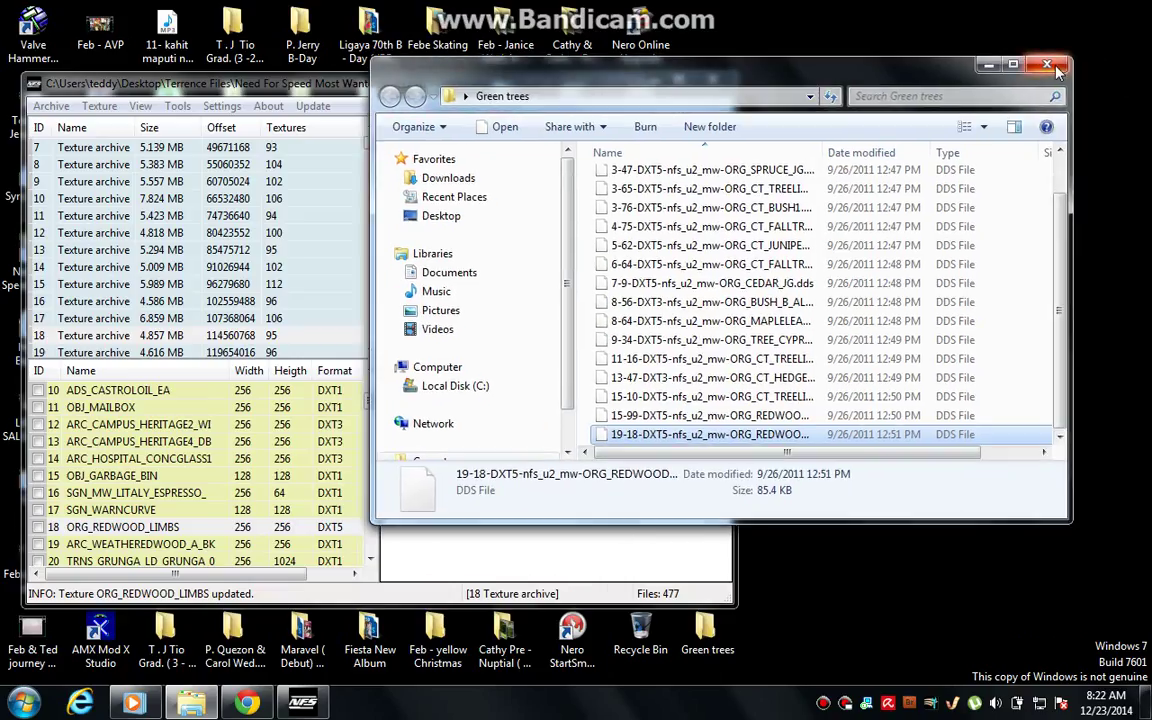
left_click(950, 57)
left_click(50, 106)
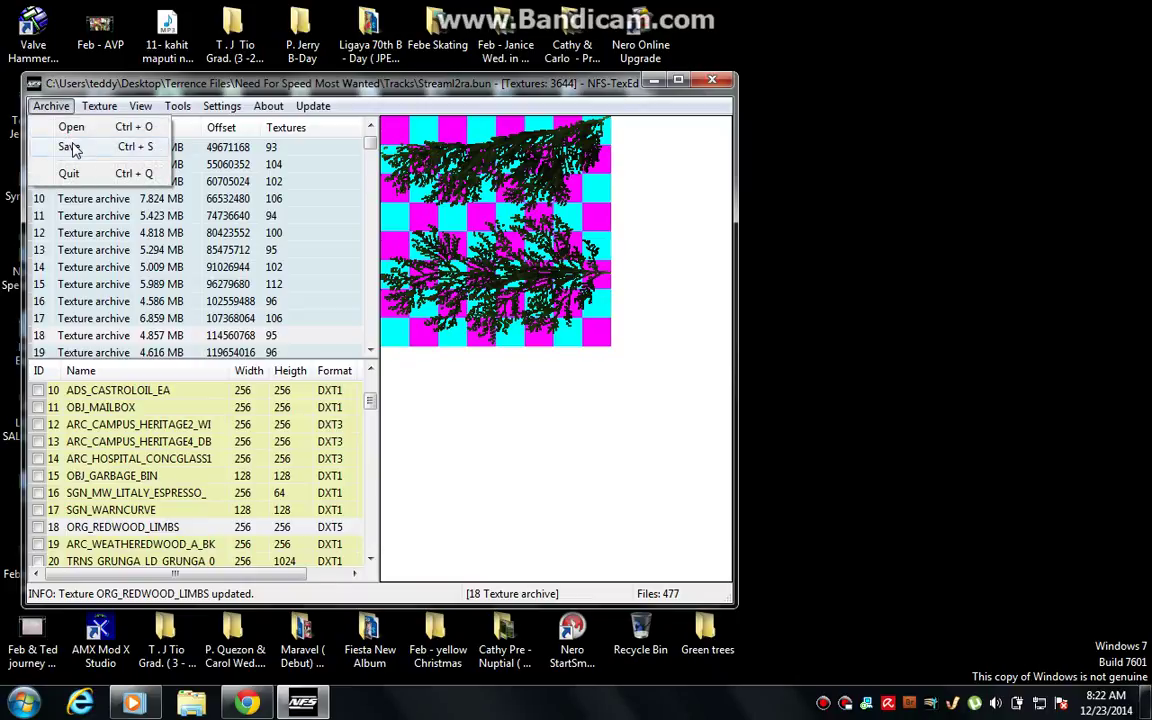
left_click(69, 147)
left_click(712, 80)
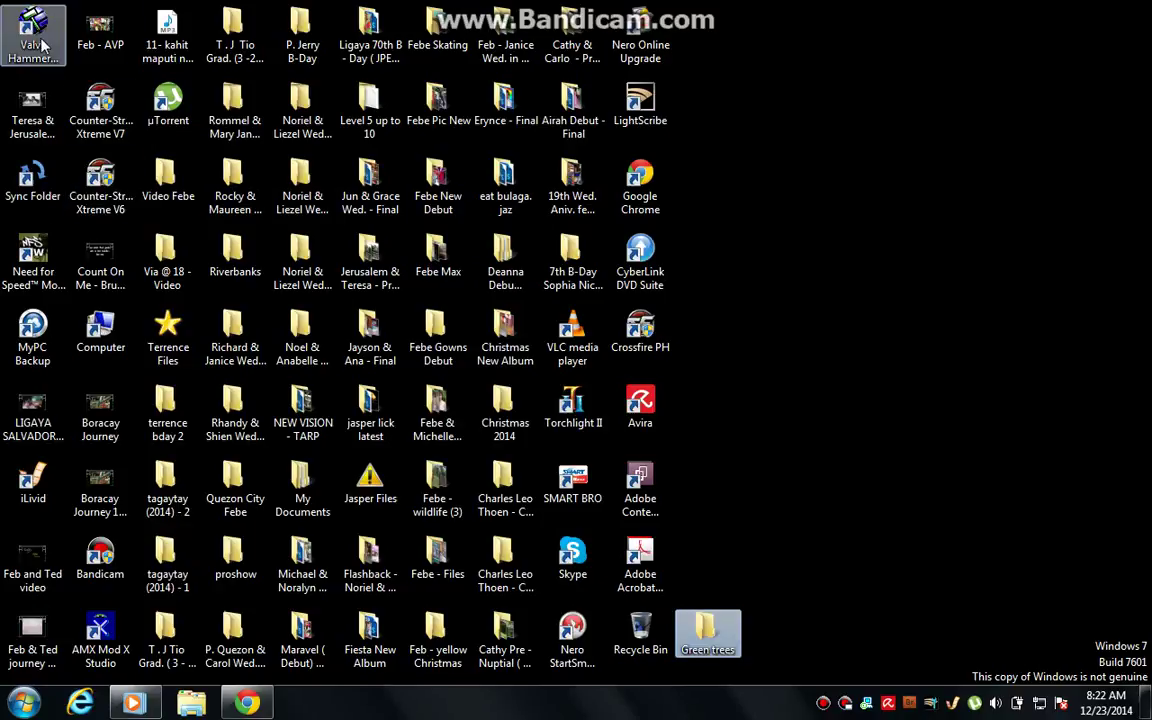
Try to launch Need for Speed Most Wanted from its desktop shortcut
left_click(33, 258)
double_click(33, 258)
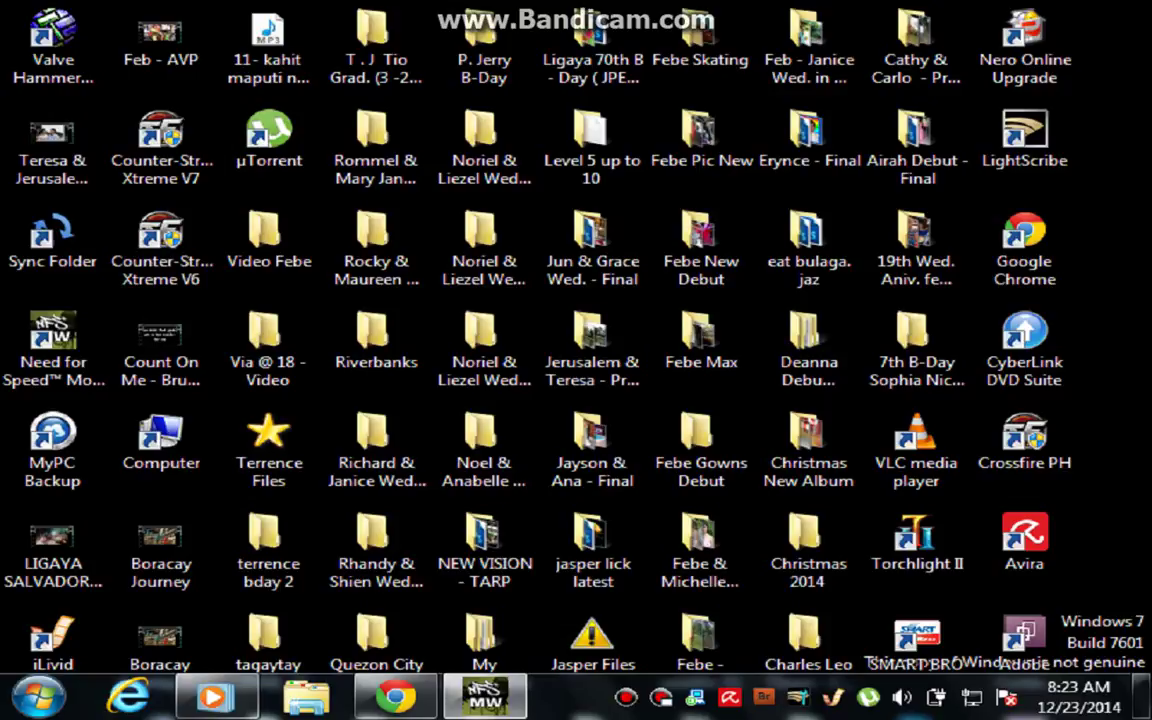
left_click(785, 457)
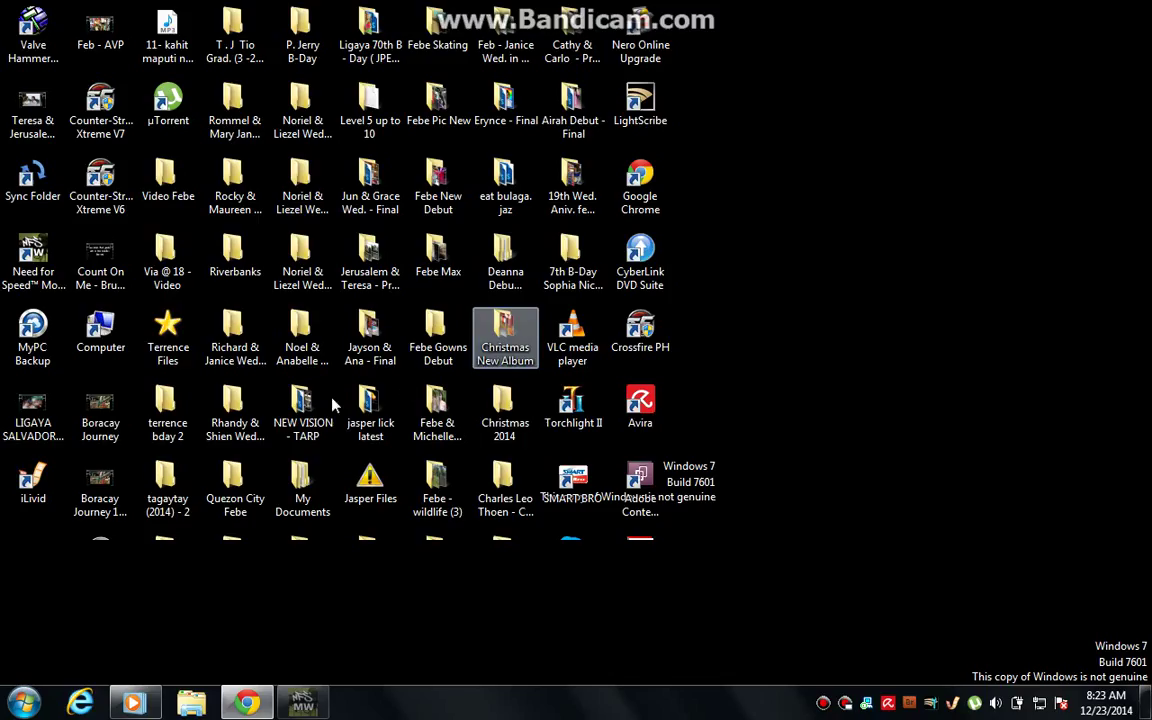
Open the Need For Speed Most Wanted folder inside the star-marked desktop folder and launch the Need for Speed - Most Wanted application
double_click(166, 330)
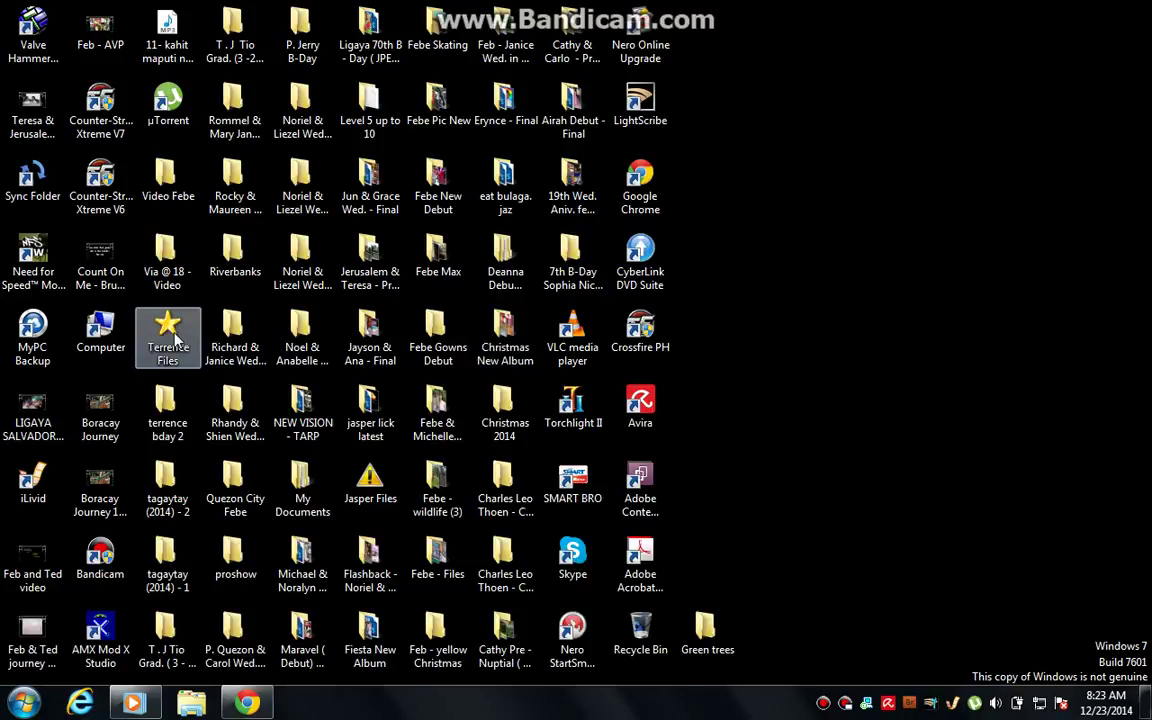
scroll(800, 320, "down", 10)
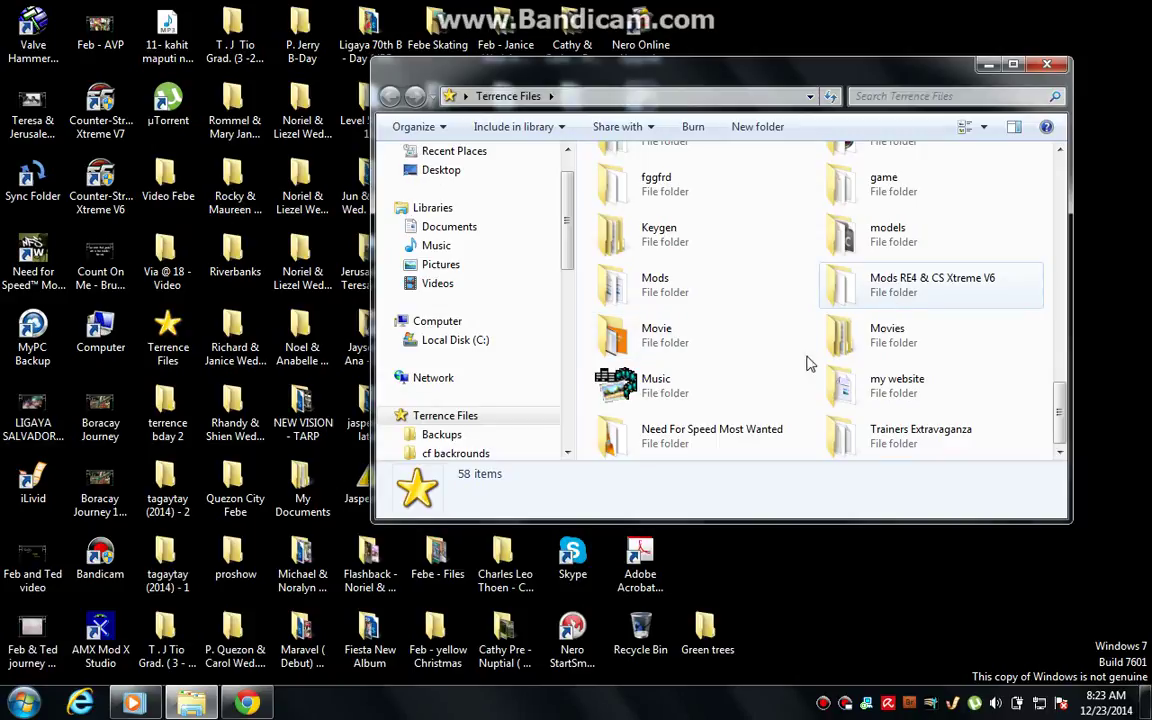
double_click(784, 440)
scroll(716, 384, "down", 3)
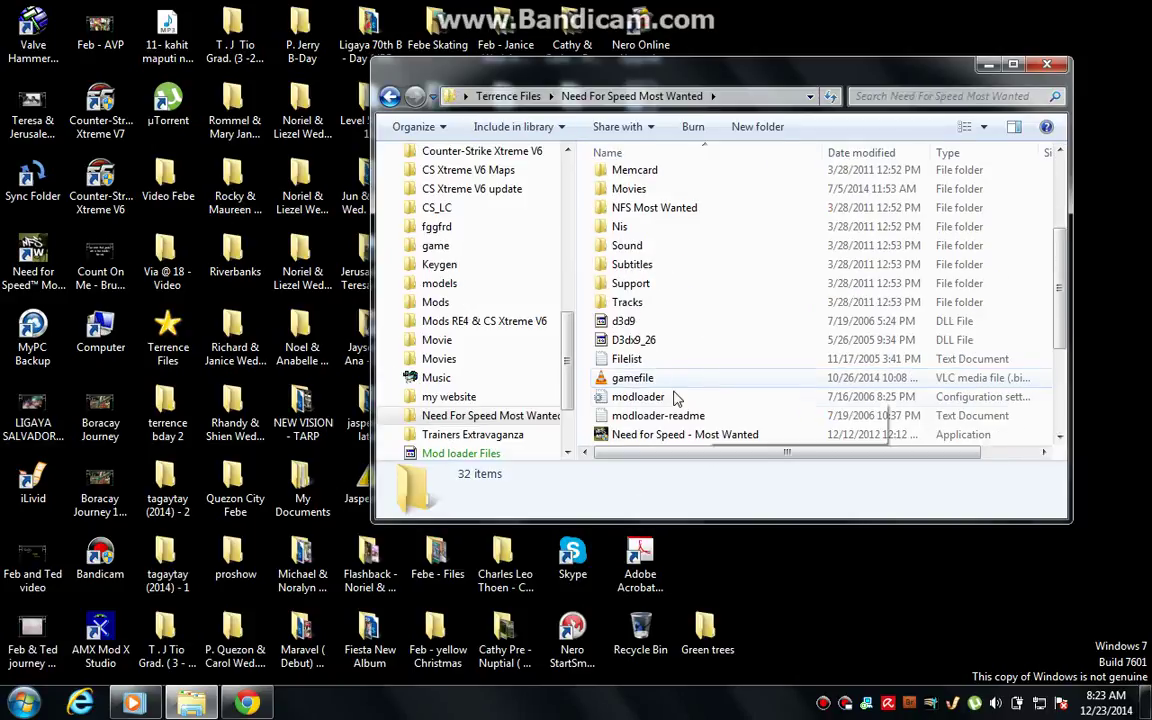
left_click(663, 434)
double_click(663, 434)
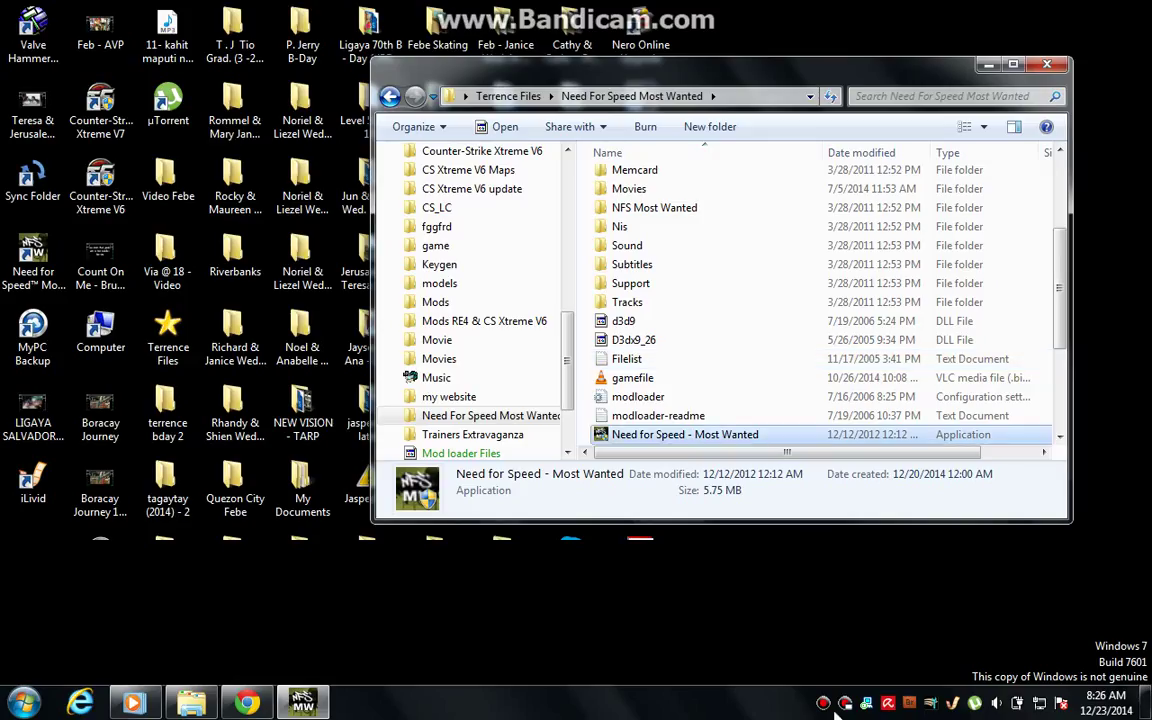
left_click(823, 705)
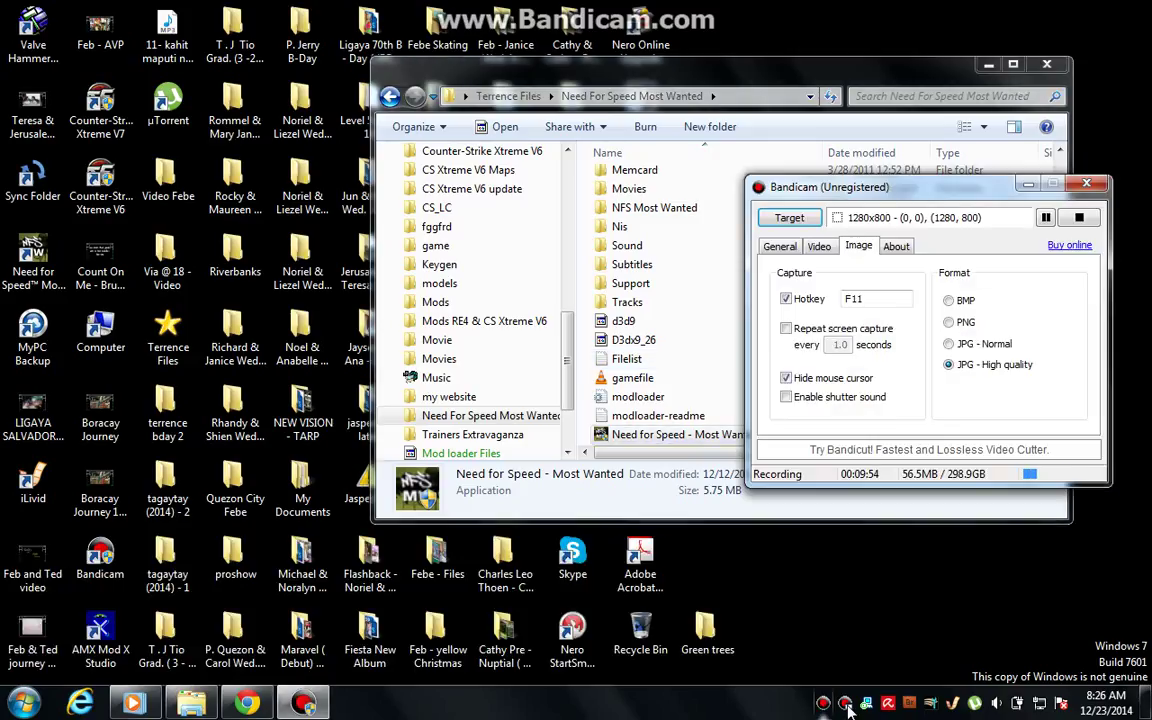